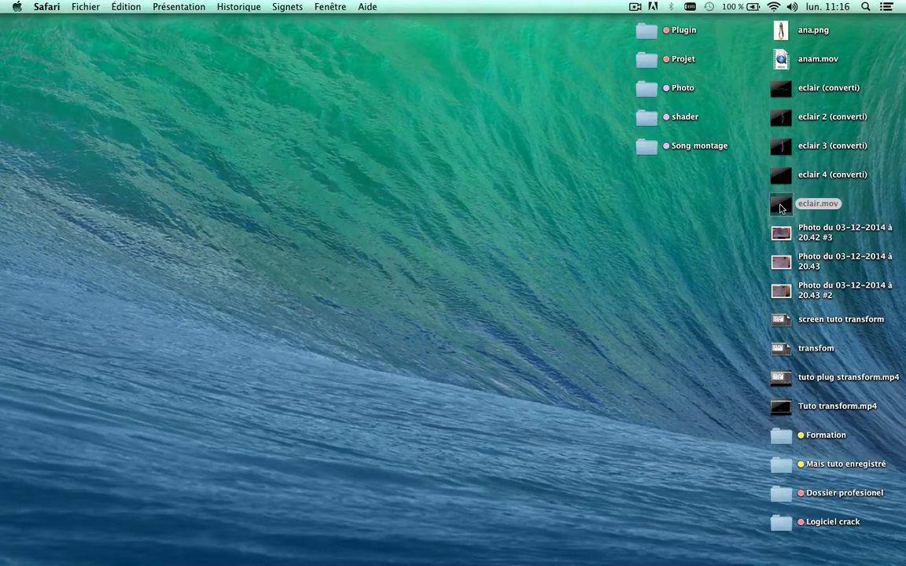
# Play the eclair.mov video from the desktop in full screen and close the player
pyautogui.doubleClick(781, 208)
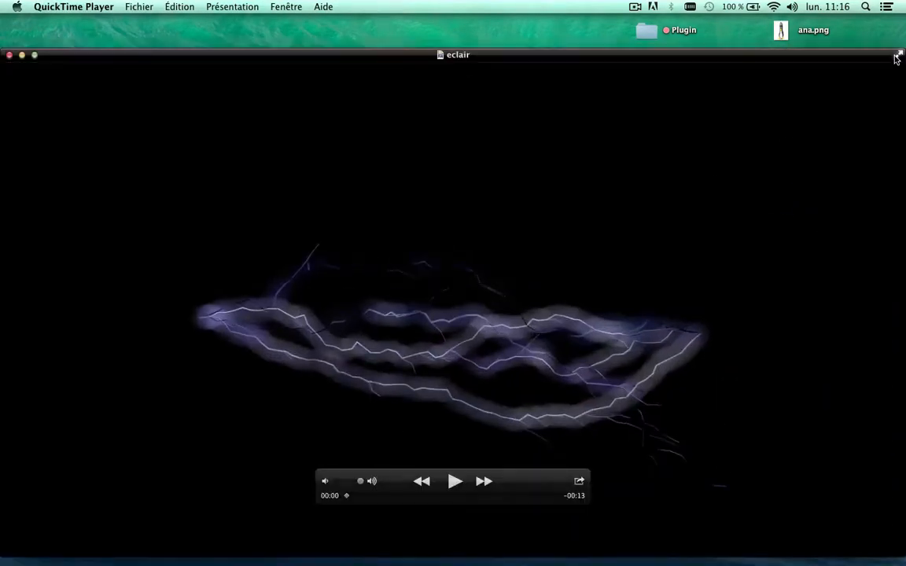
pyautogui.press('ctrl+super+f')
pyautogui.click(455, 483)
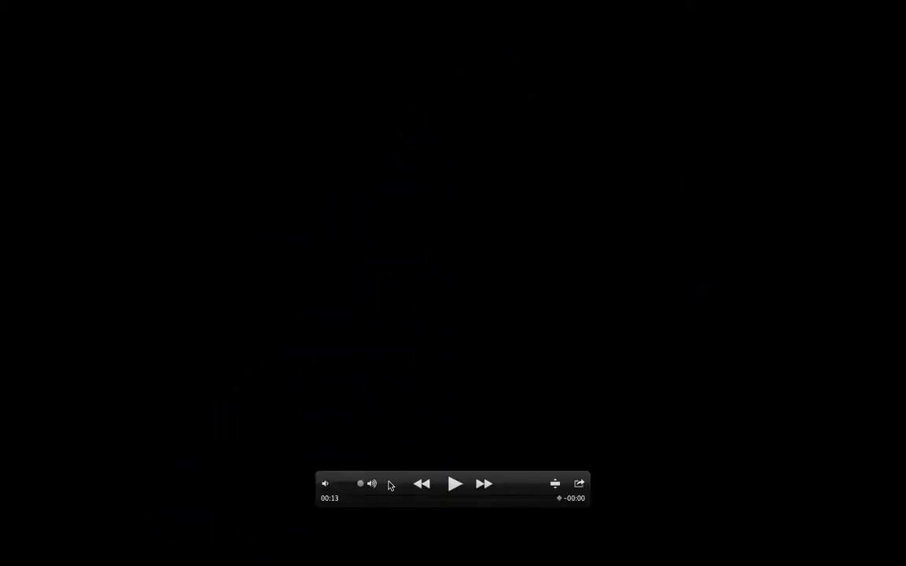
pyautogui.press('Escape')
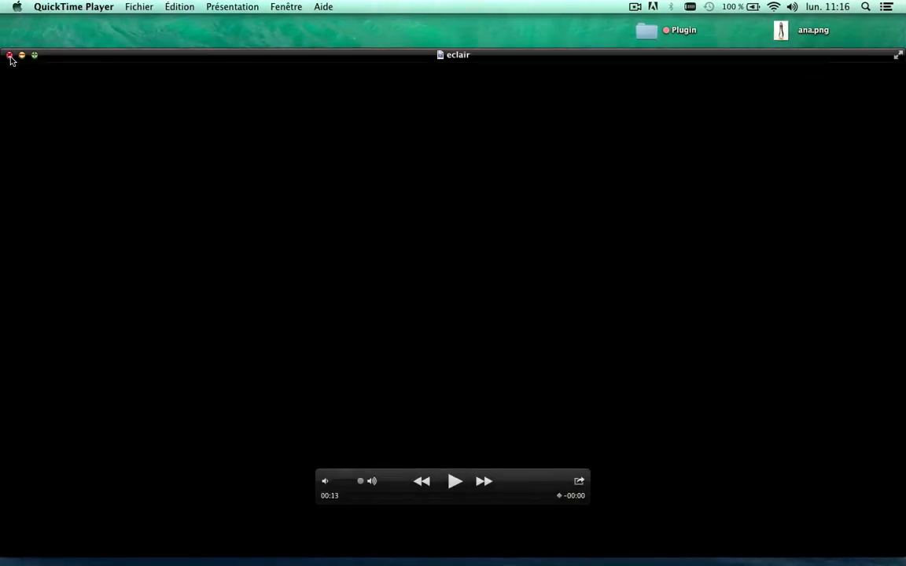
pyautogui.click(10, 53)
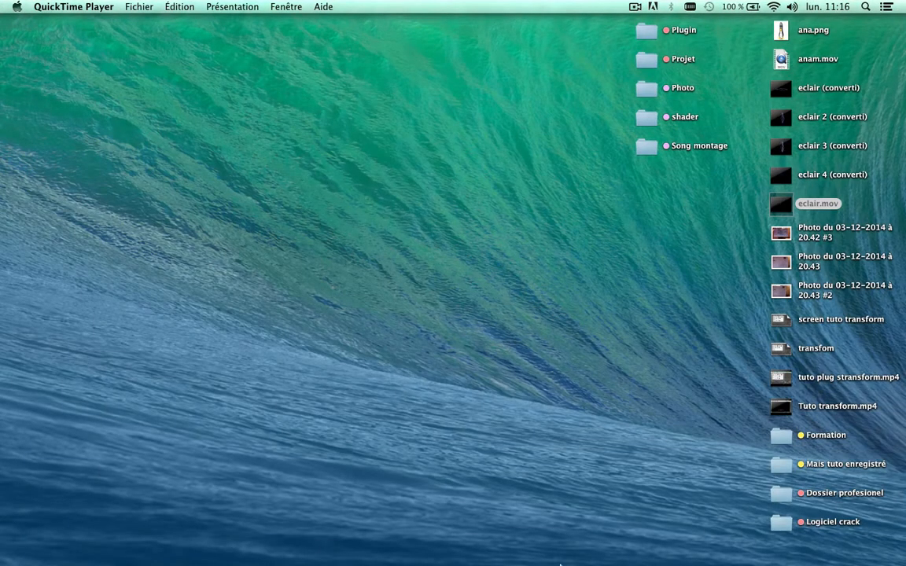
# Open lightning_python.c4d from the Téléchargements folder and bring CINEMA 4D to the front
pyautogui.moveTo(560, 563)
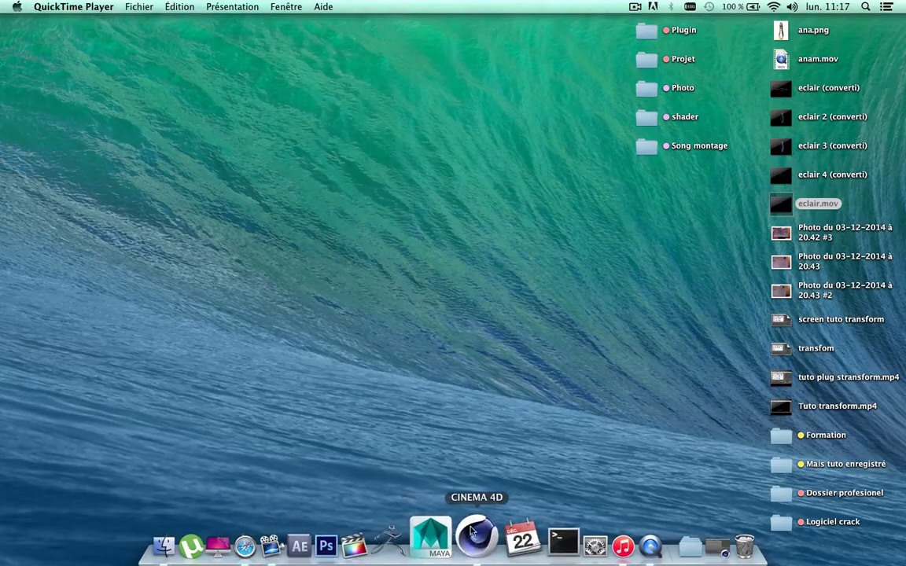
pyautogui.click(186, 538)
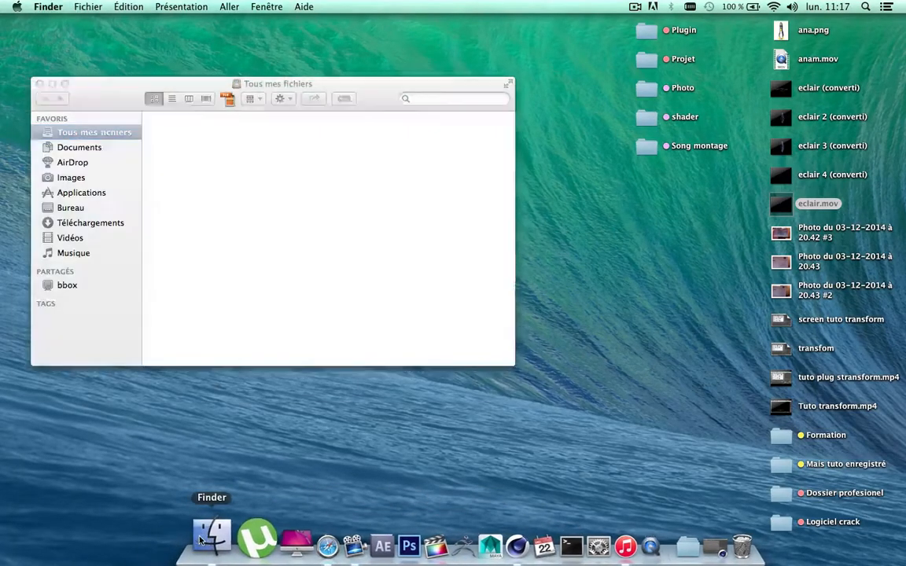
pyautogui.click(111, 225)
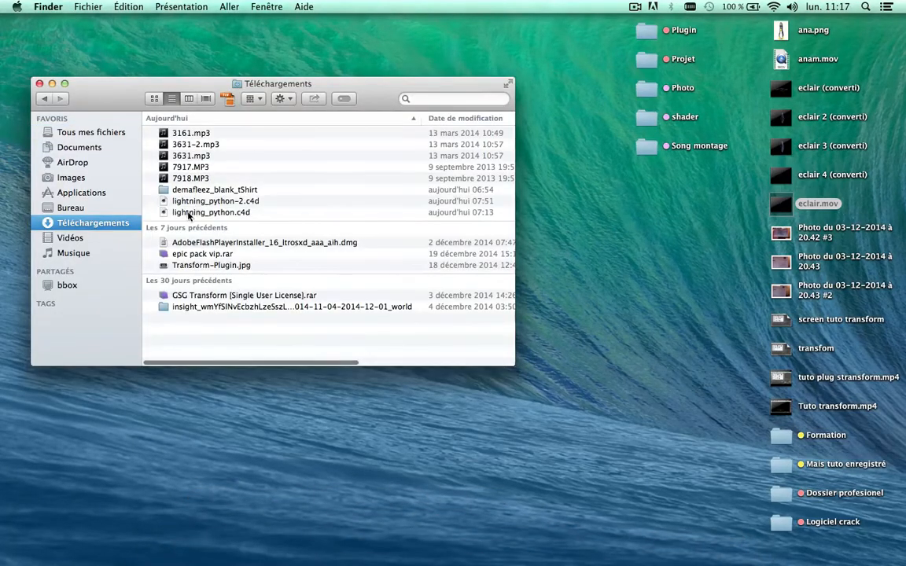
pyautogui.click(189, 213)
pyautogui.doubleClick(189, 213)
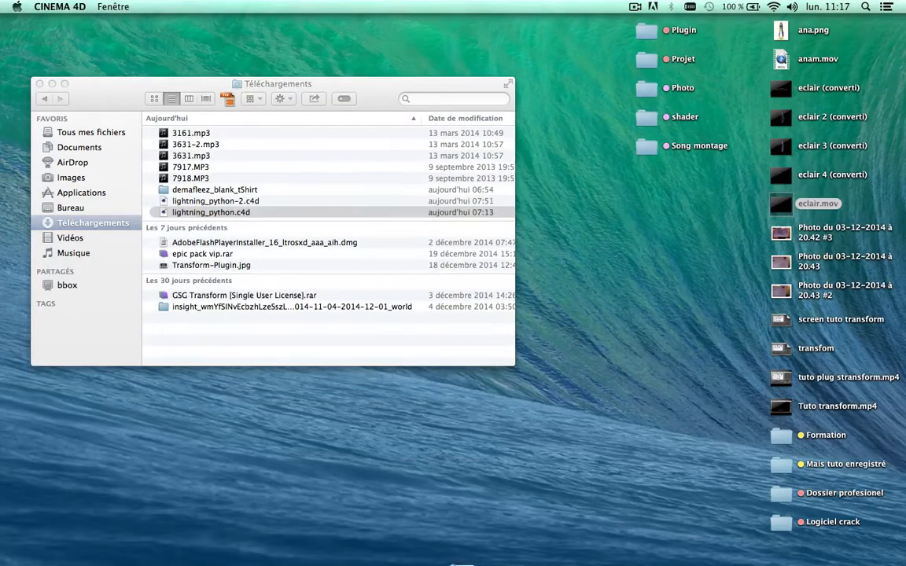
pyautogui.click(471, 538)
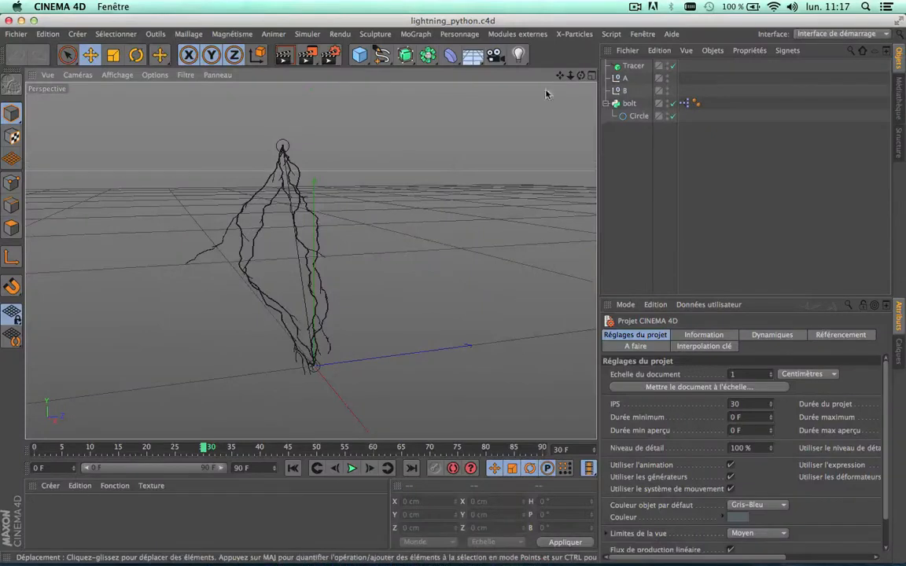
# Play the animation briefly and examine the branching lightning bolt in the perspective view from near and far
pyautogui.click(351, 469)
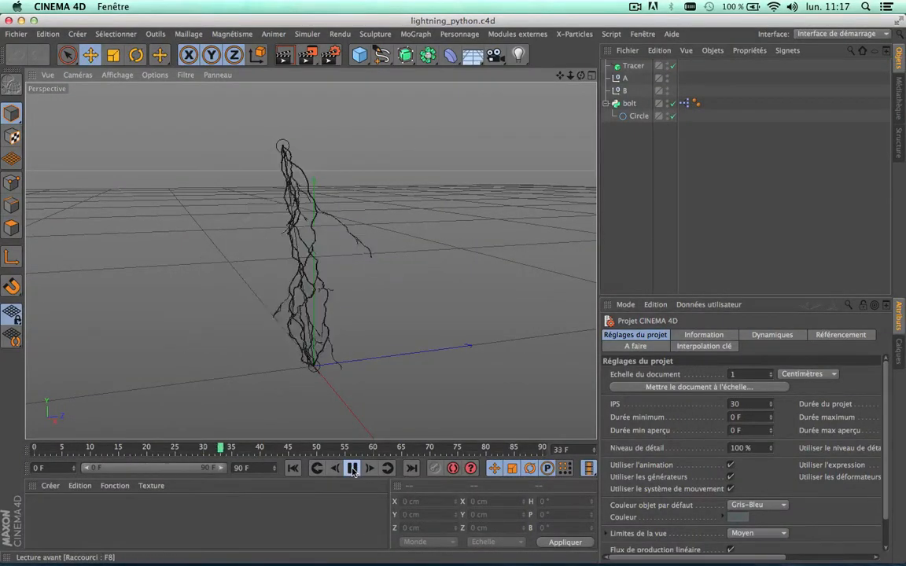
pyautogui.click(351, 468)
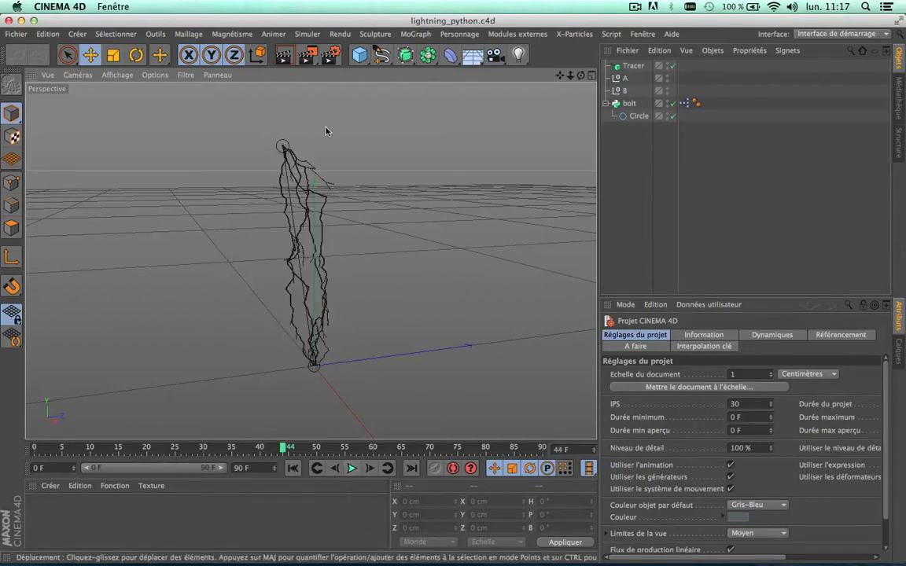
pyautogui.scroll(10, 301, 253)
pyautogui.scroll(-12, 301, 253)
pyautogui.scroll(8, 300, 253)
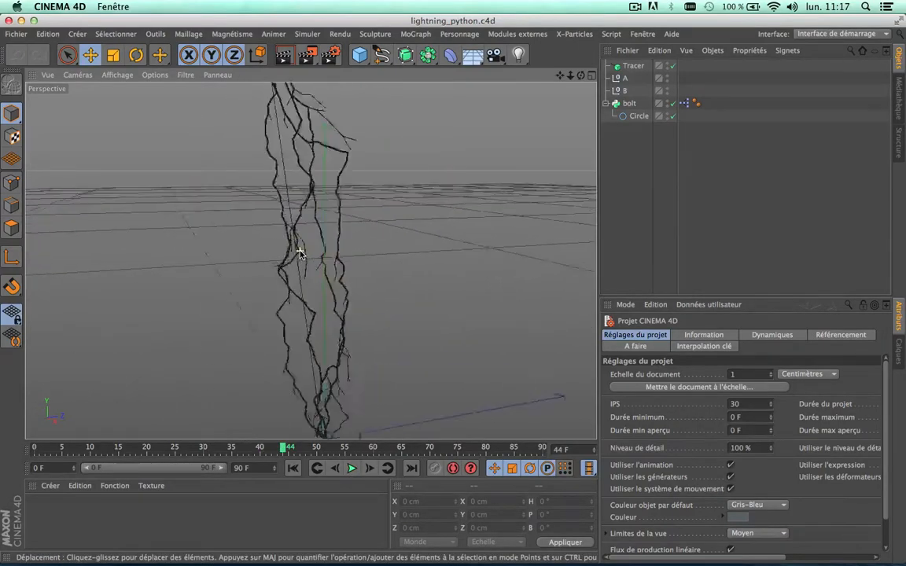
pyautogui.scroll(-3, 301, 254)
pyautogui.scroll(-3, 300, 254)
pyautogui.scroll(8, 300, 253)
pyautogui.scroll(-10, 301, 253)
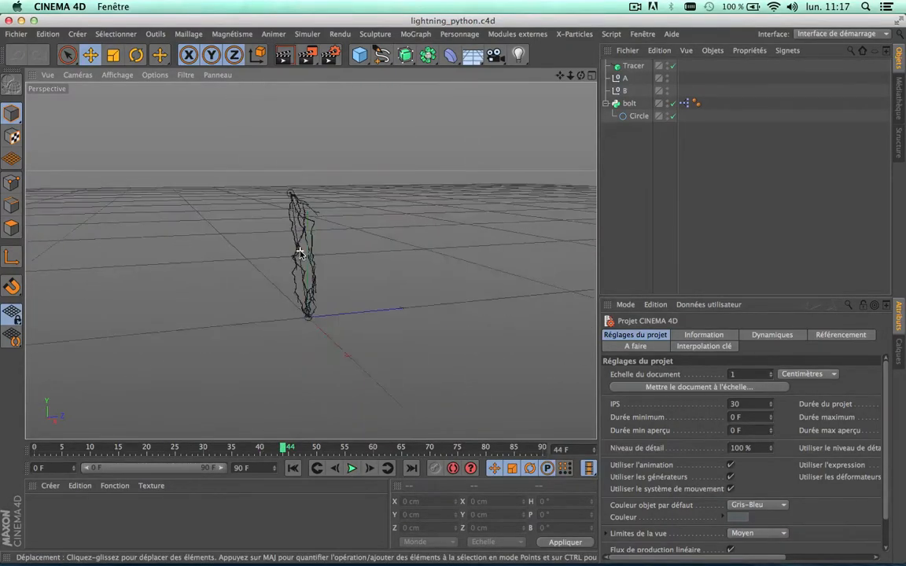
pyautogui.scroll(2, 300, 253)
pyautogui.scroll(5, 301, 254)
pyautogui.scroll(-4, 300, 253)
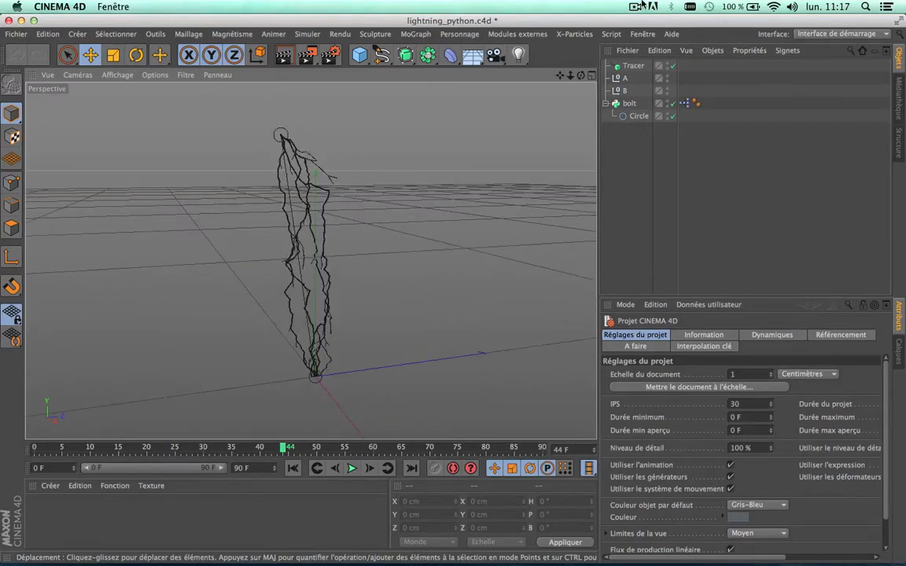
pyautogui.scroll(3, 309, 258)
pyautogui.scroll(-3, 309, 258)
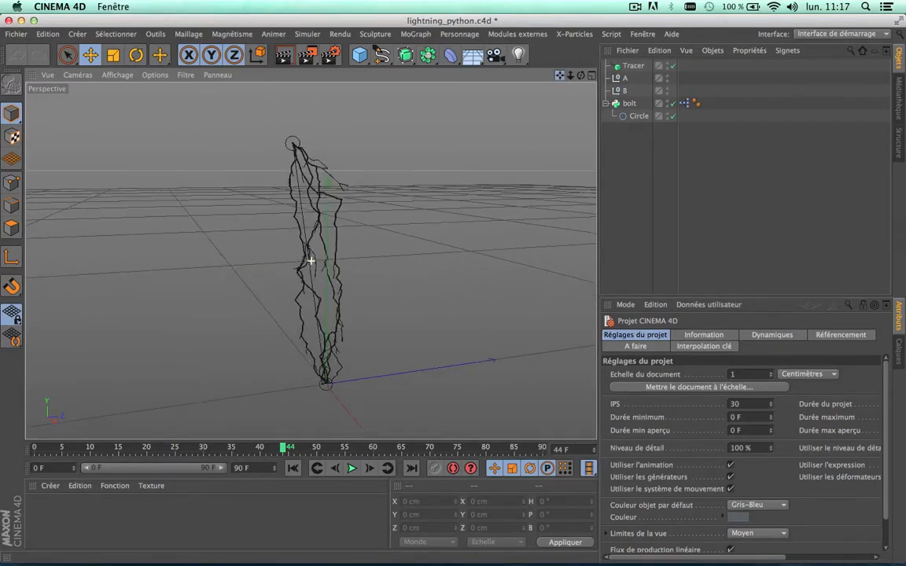
# Delete the Tracer, A, B and Circle objects and the XPresso tag of the bolt object
pyautogui.click(634, 67)
pyautogui.keyDown('shift'); pyautogui.click(626, 91); pyautogui.keyUp('shift')
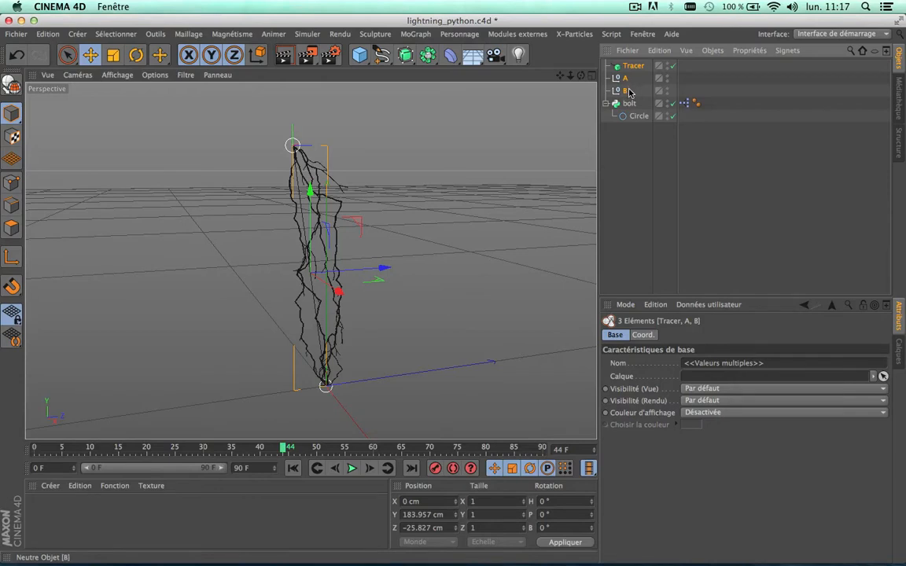
pyautogui.press('Delete')
pyautogui.click(634, 79)
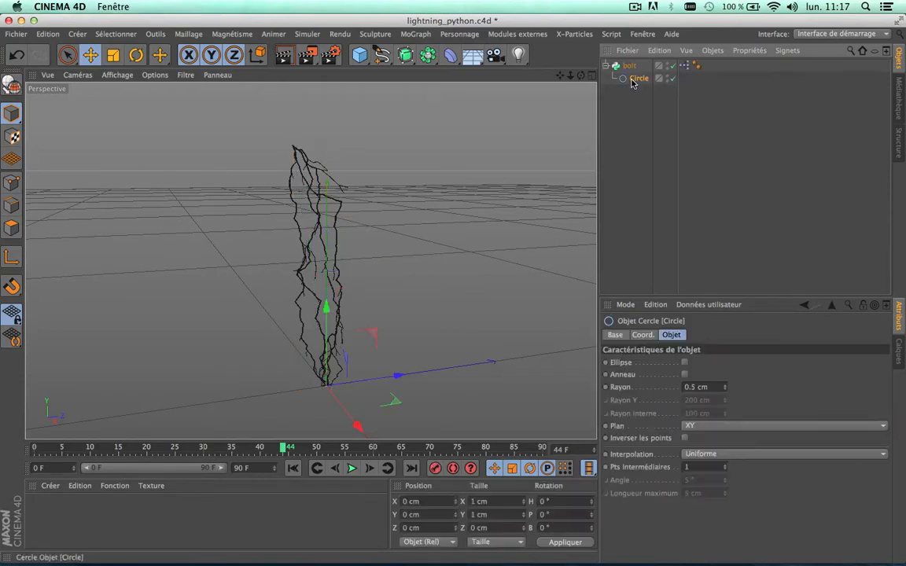
pyautogui.press('Delete')
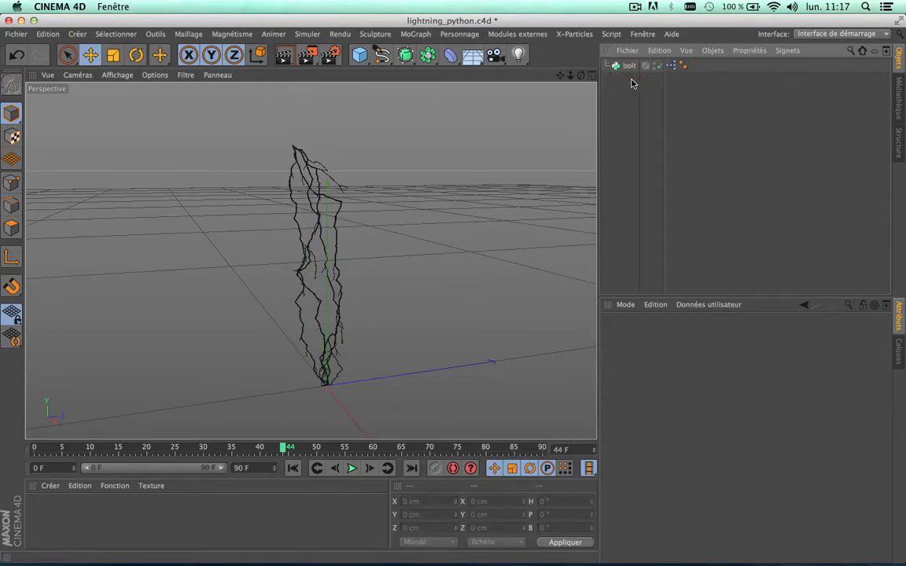
pyautogui.click(673, 70)
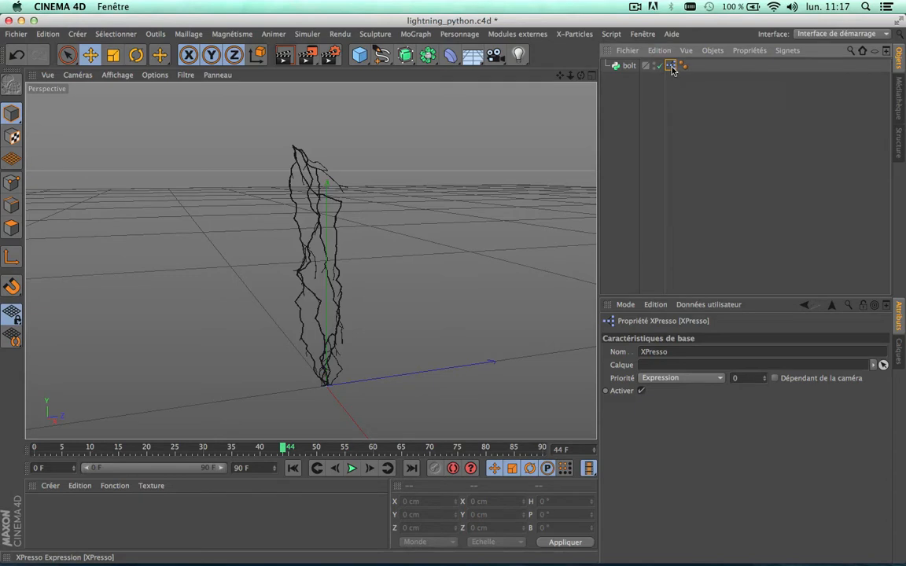
pyautogui.press('Delete')
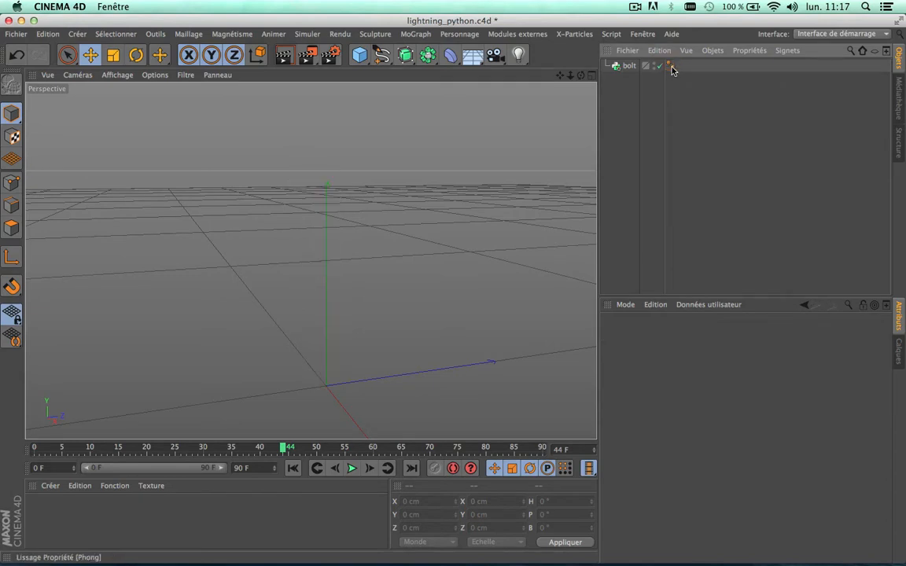
# Try to save the bolt Python generator as an object preset
pyautogui.click(628, 67)
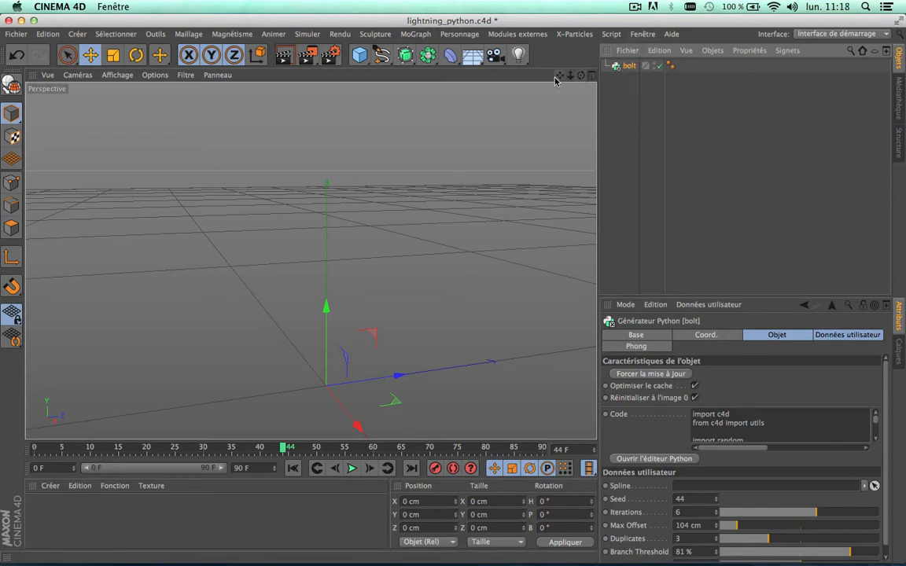
pyautogui.moveTo(559, 76); pyautogui.dragTo(312, 262)
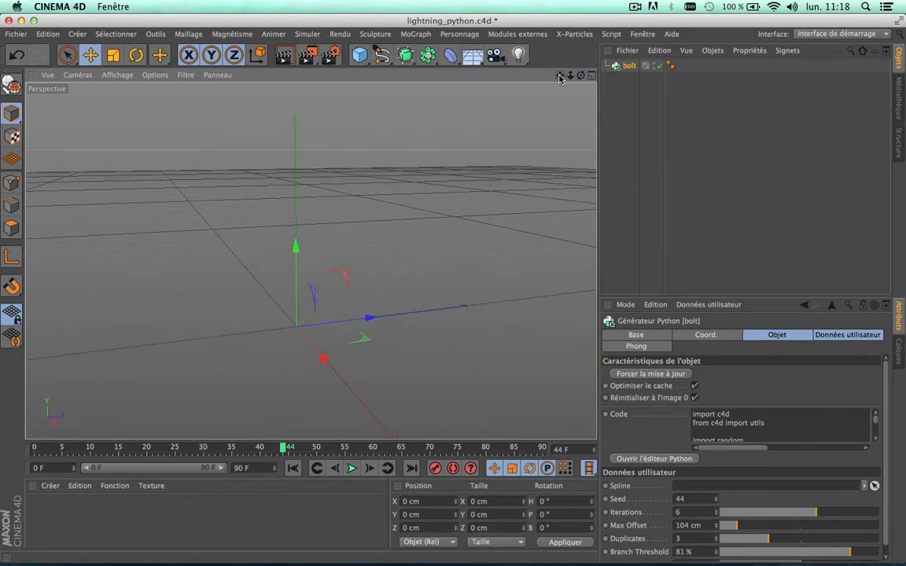
pyautogui.moveTo(581, 76); pyautogui.dragTo(311, 261)
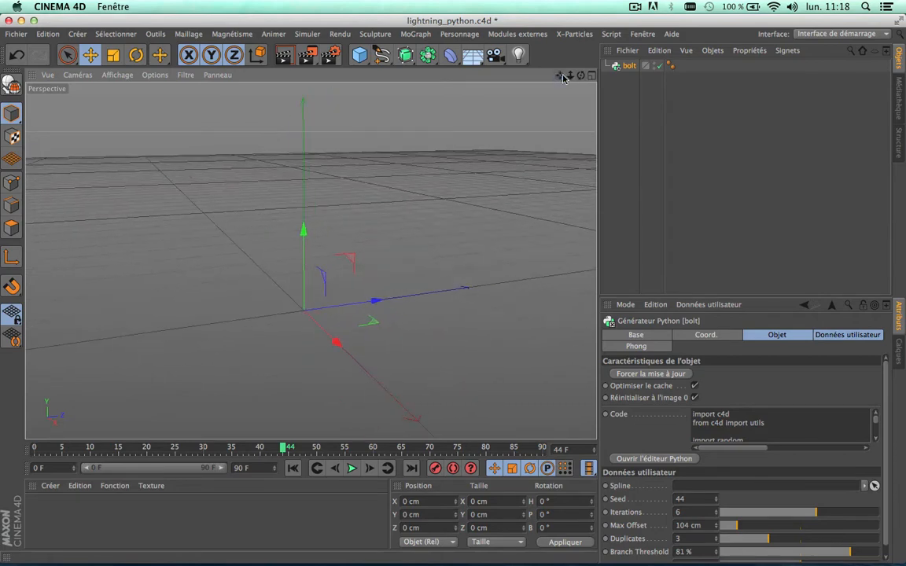
pyautogui.click(628, 51)
pyautogui.click(611, 171)
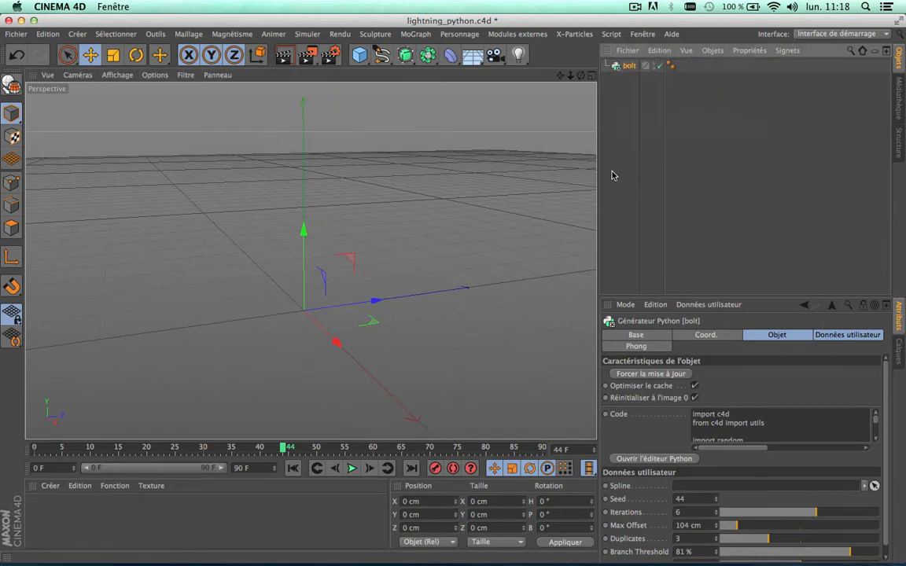
pyautogui.click(627, 50)
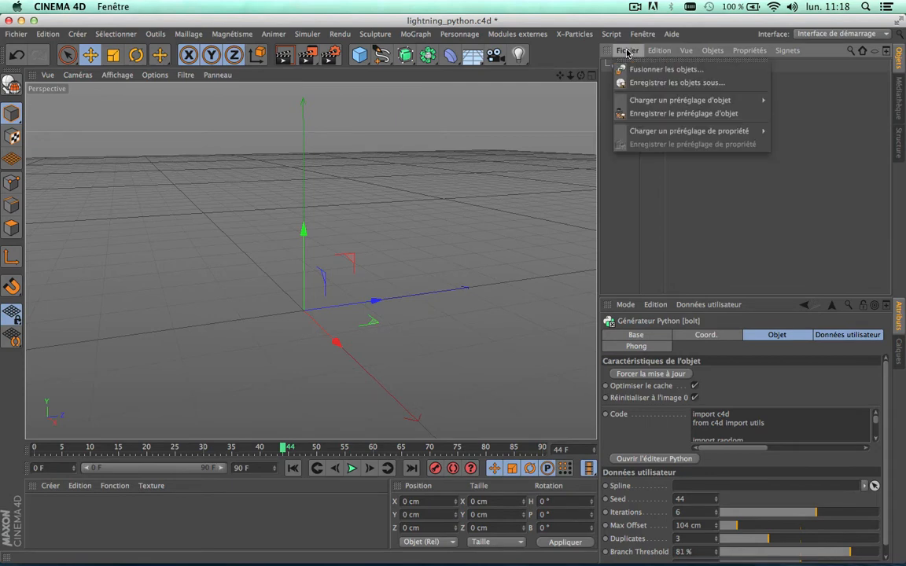
pyautogui.click(712, 114)
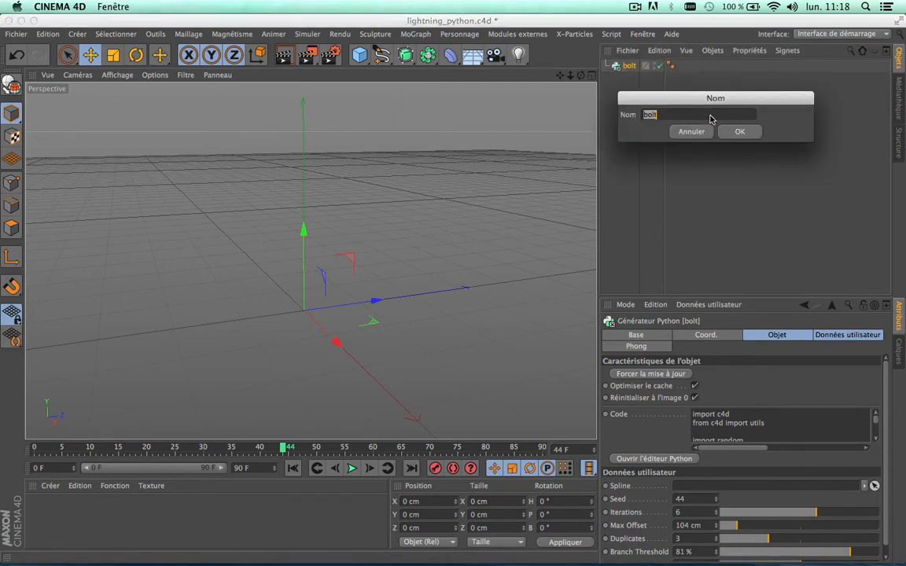
pyautogui.click(694, 137)
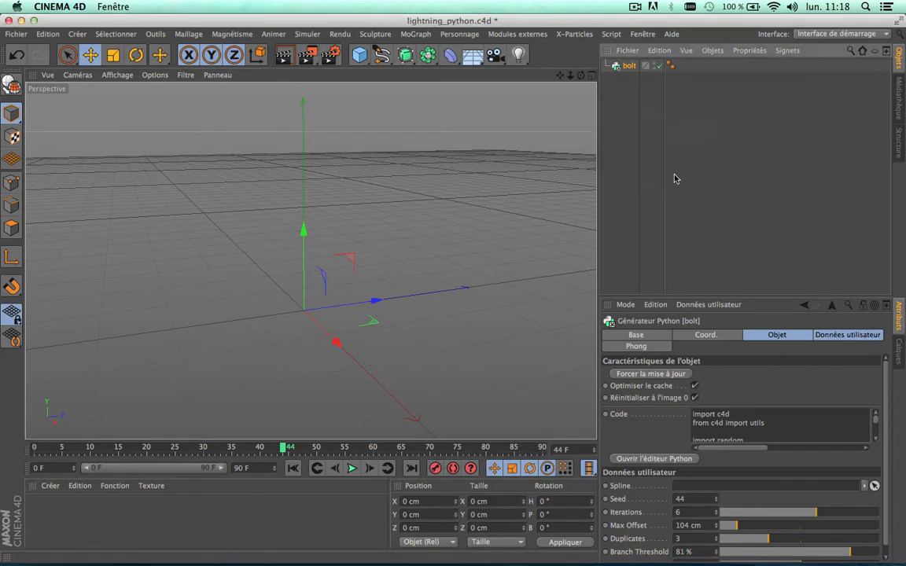
# Delete the bolt object and close the lightning_python.c4d project
pyautogui.press('Delete')
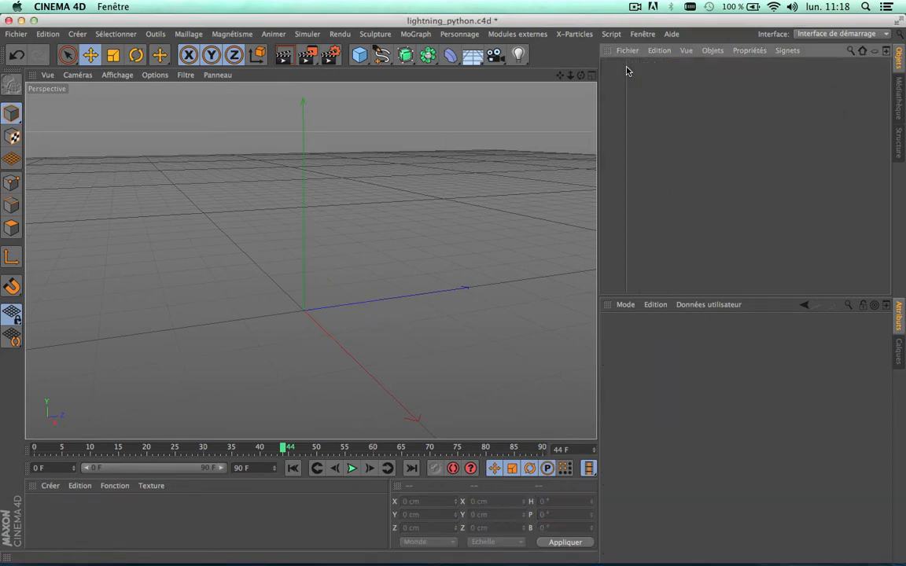
pyautogui.click(8, 22)
pyautogui.click(409, 202)
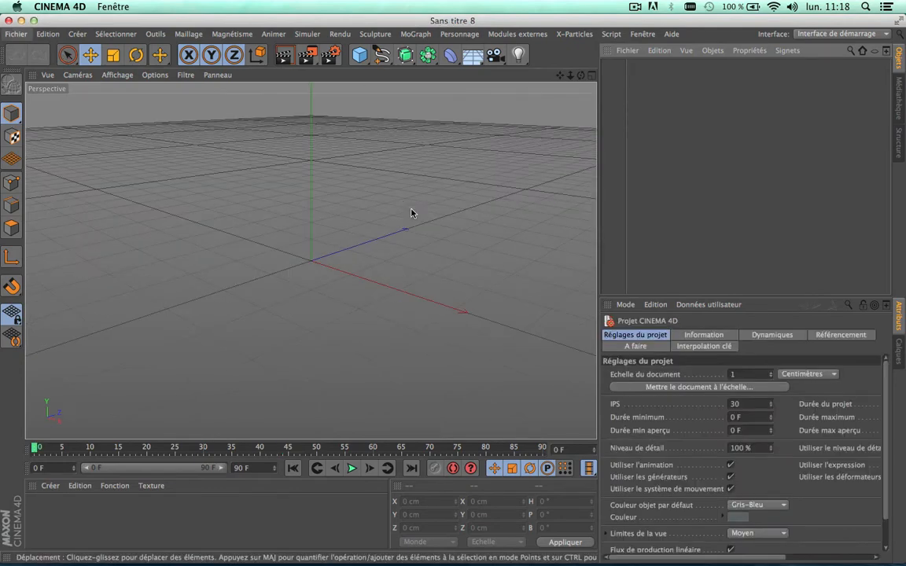
# Load the user object preset eclair into the empty scene and deselect the loaded object
pyautogui.click(629, 50)
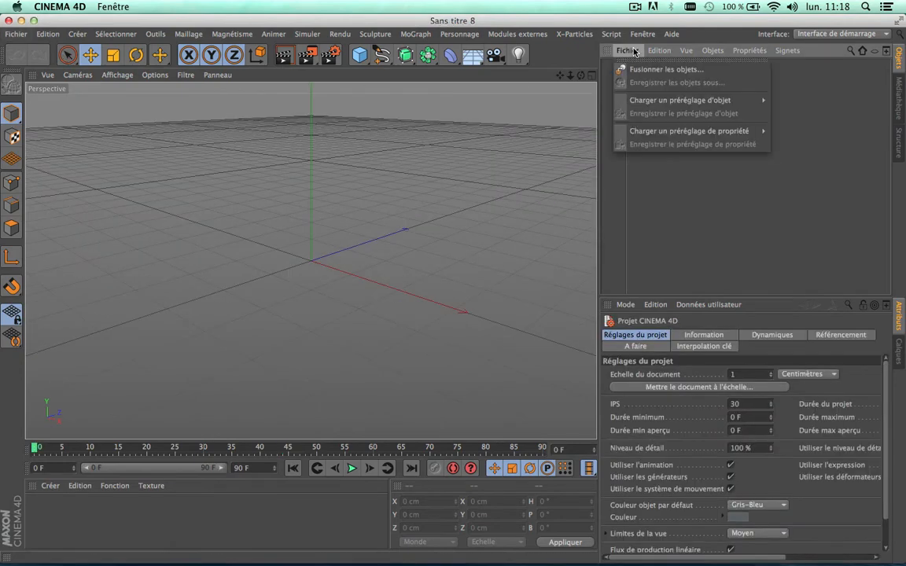
pyautogui.moveTo(651, 109)
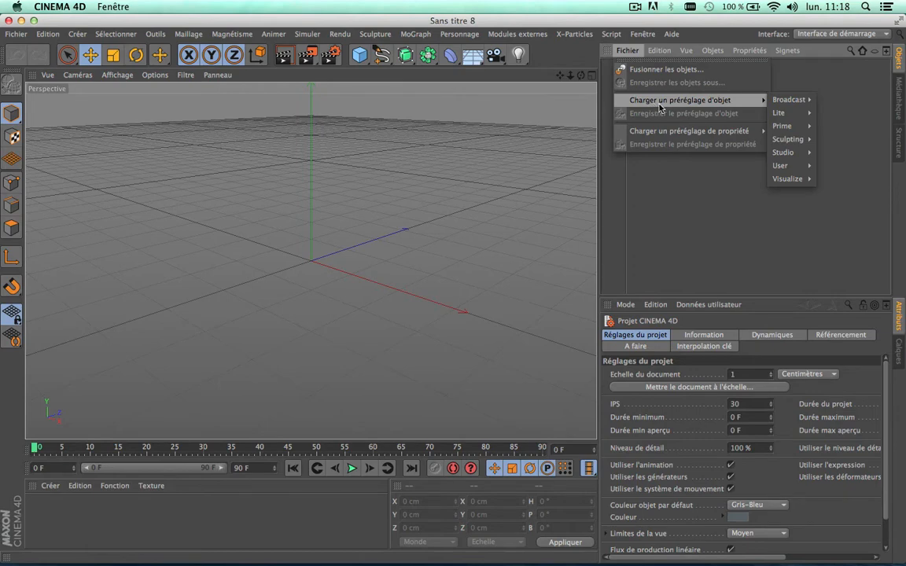
pyautogui.moveTo(780, 171)
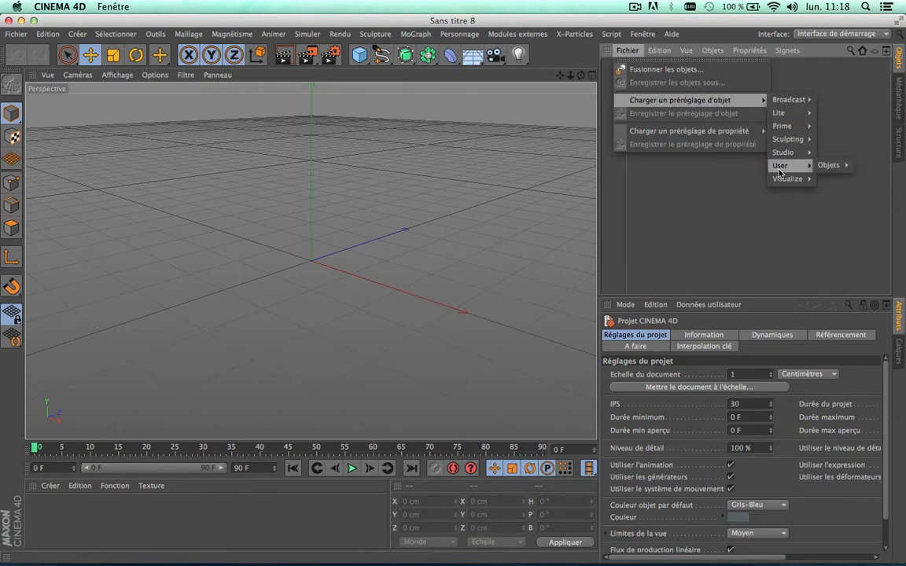
pyautogui.moveTo(831, 166)
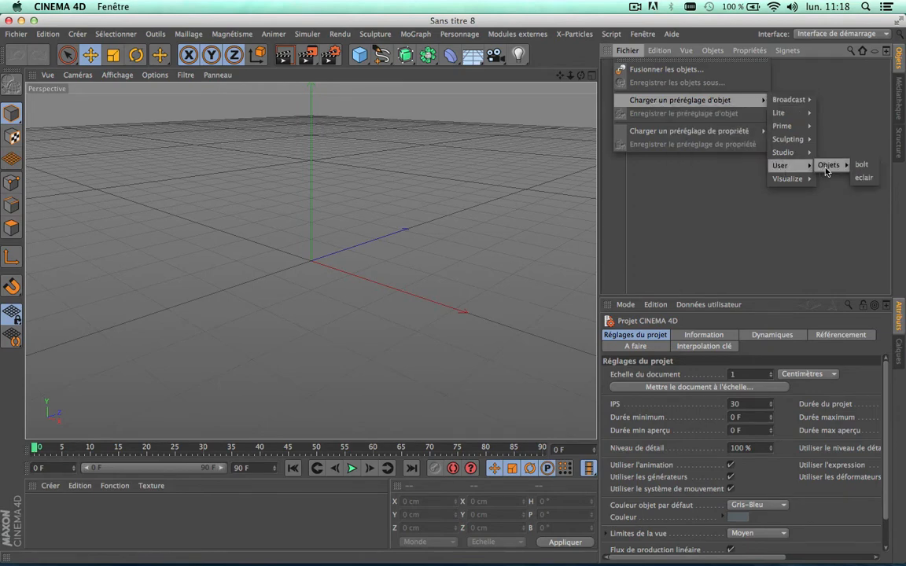
pyautogui.click(865, 177)
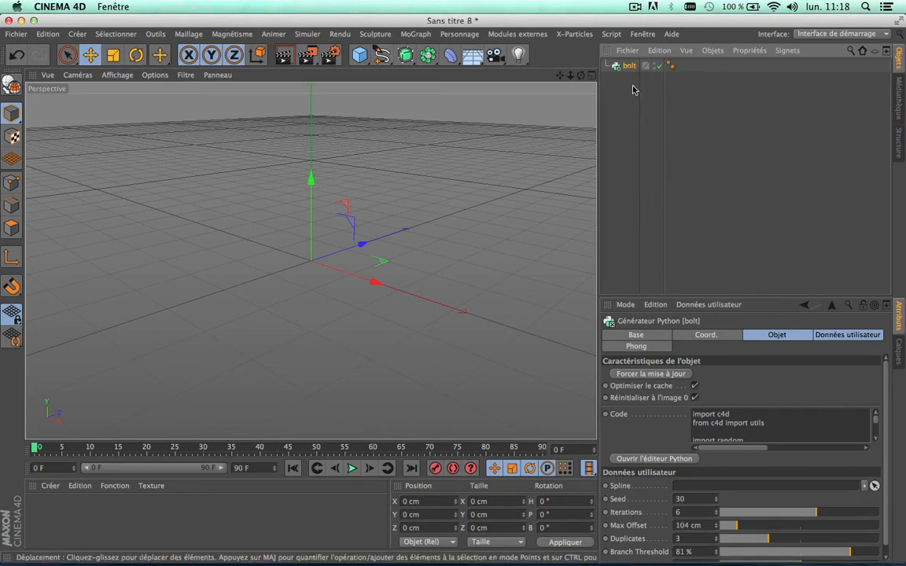
pyautogui.click(620, 106)
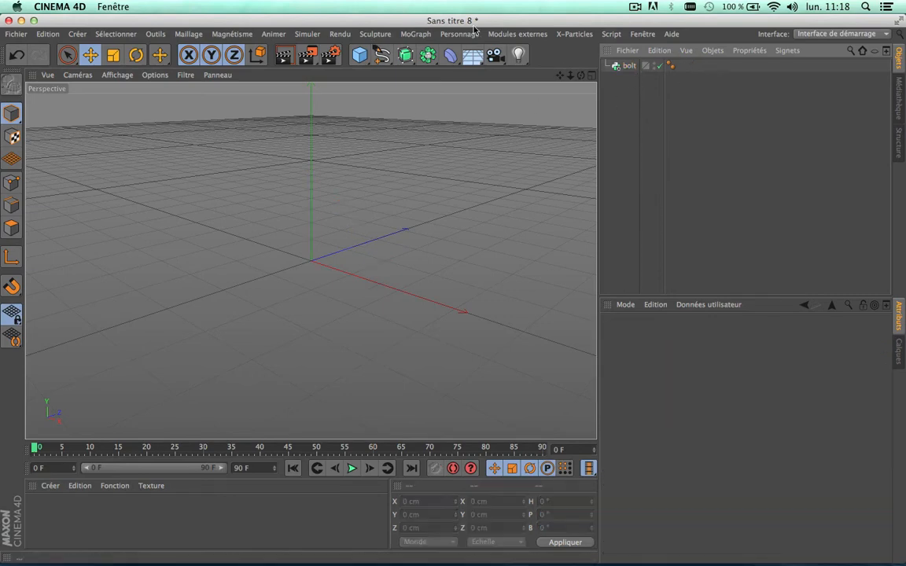
# Add a null object to the scene and rename it A
pyautogui.moveTo(359, 54); pyautogui.dragTo(393, 77)
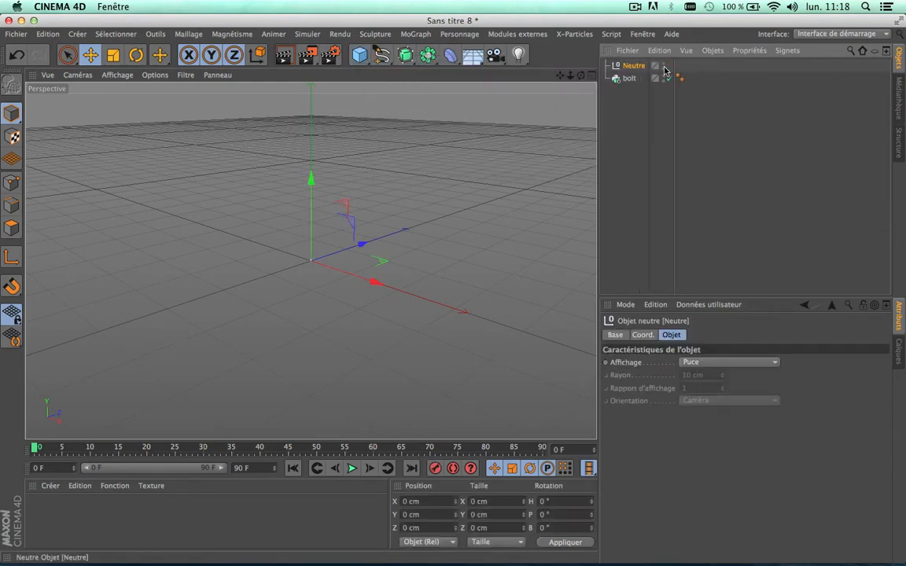
pyautogui.doubleClick(630, 66)
pyautogui.write('a')
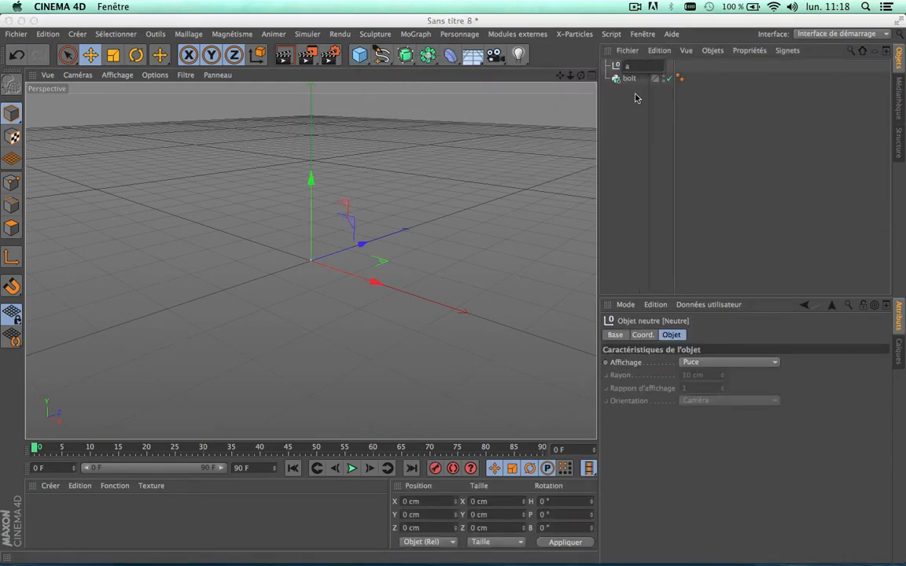
pyautogui.press('Return')
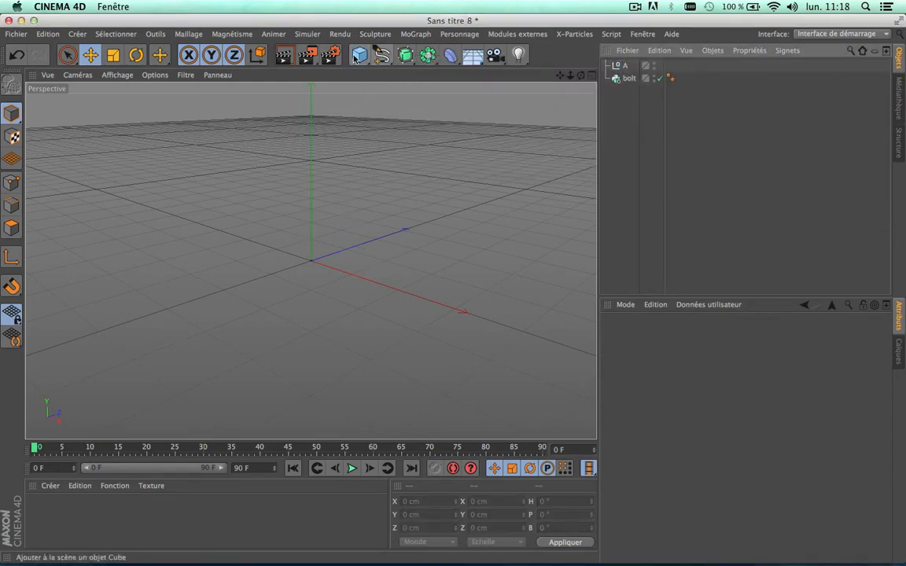
# Add a second null object and rename it B
pyautogui.moveTo(359, 55); pyautogui.dragTo(397, 74)
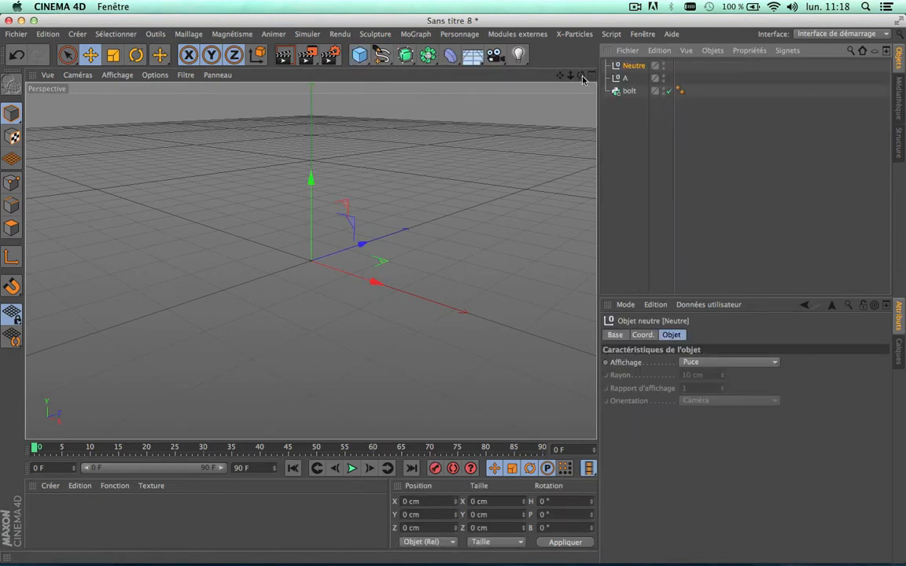
pyautogui.doubleClick(632, 66)
pyautogui.write('B')
pyautogui.click(633, 120)
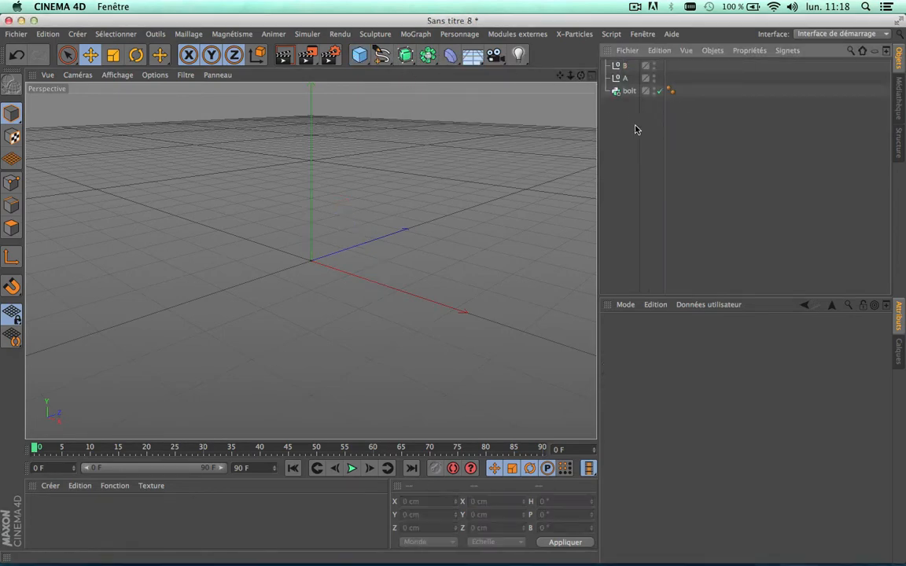
# Set the display shape of both nulls A and B to Cercle
pyautogui.click(624, 67)
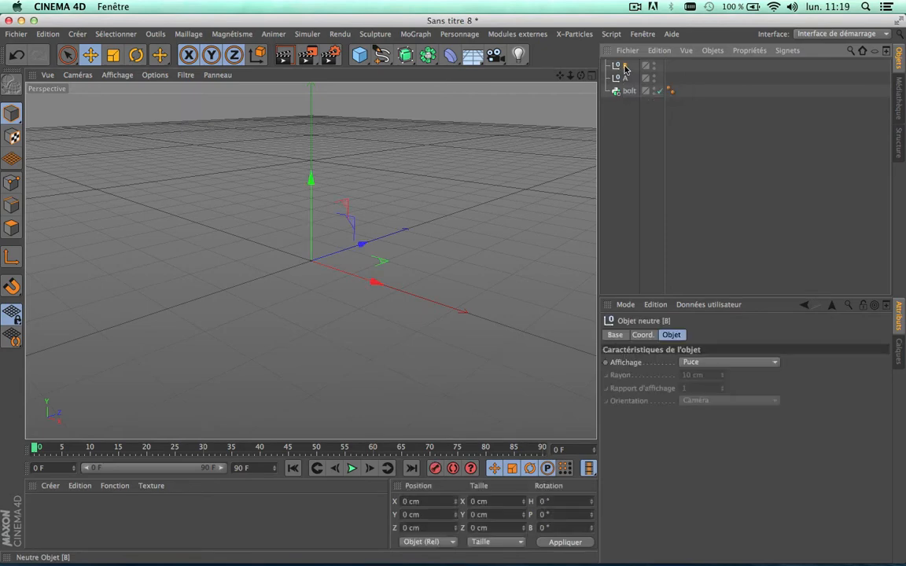
pyautogui.keyDown('shift'); pyautogui.click(626, 78); pyautogui.keyUp('shift')
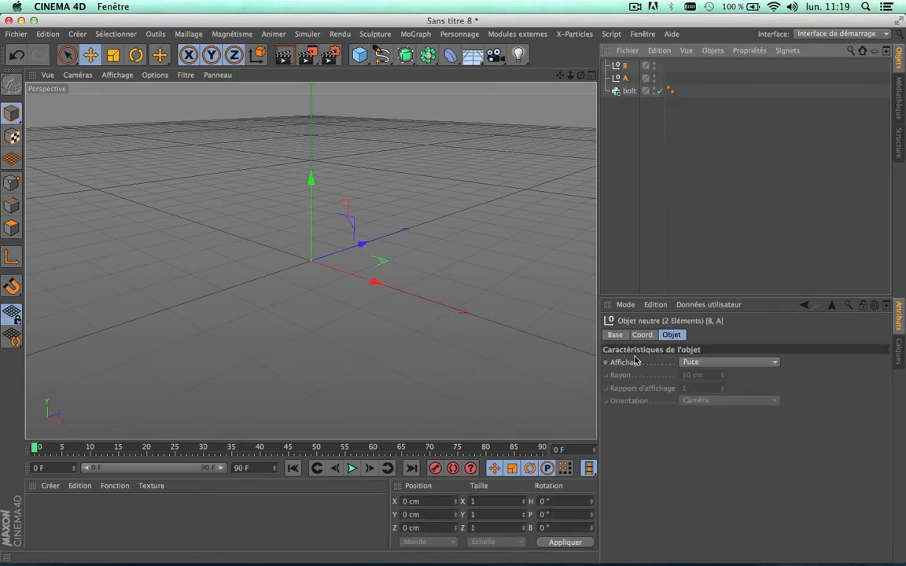
pyautogui.click(736, 363)
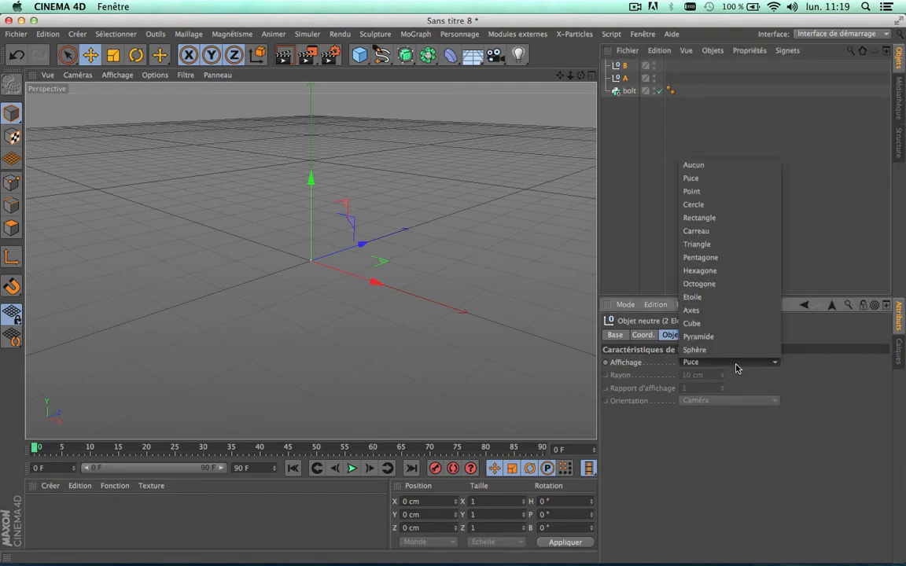
pyautogui.click(716, 205)
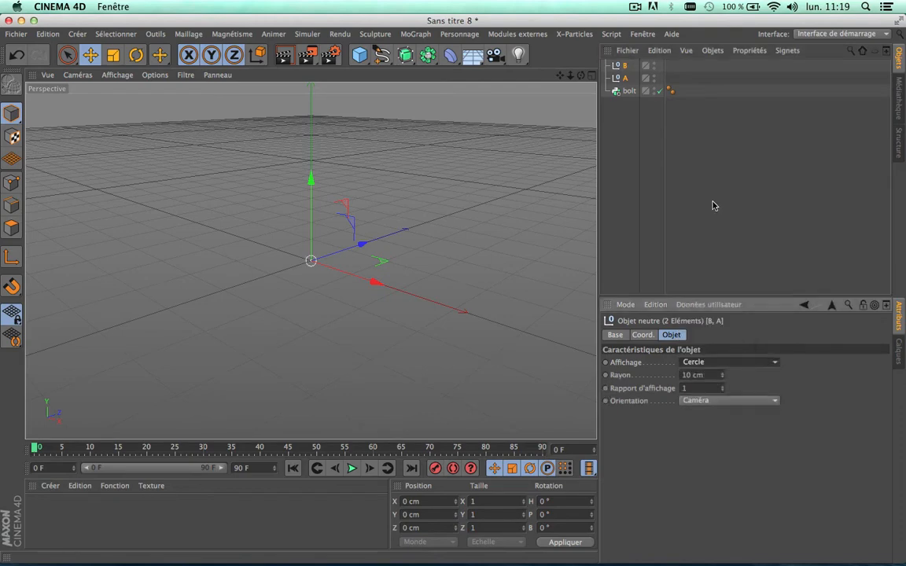
# Place null A above B in the object list and raise A along Y to about 450 cm
pyautogui.scroll(5, 312, 187)
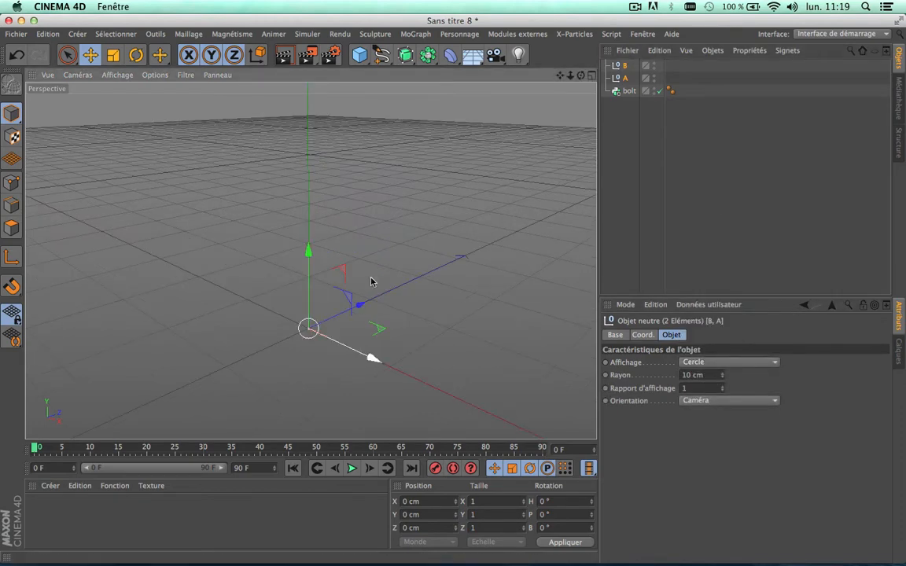
pyautogui.click(625, 66)
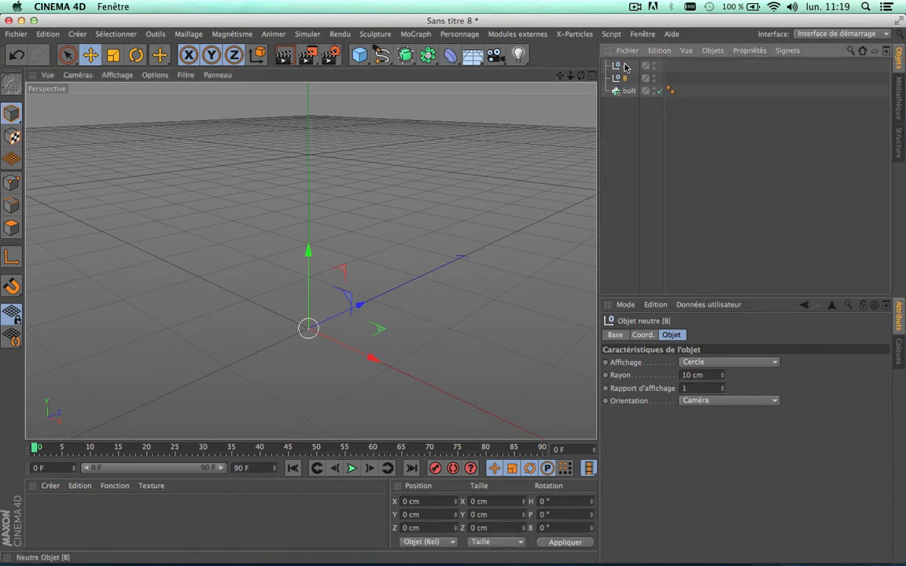
pyautogui.click(626, 67)
pyautogui.scroll(-5, 414, 224)
pyautogui.moveTo(385, 214); pyautogui.dragTo(387, 209)
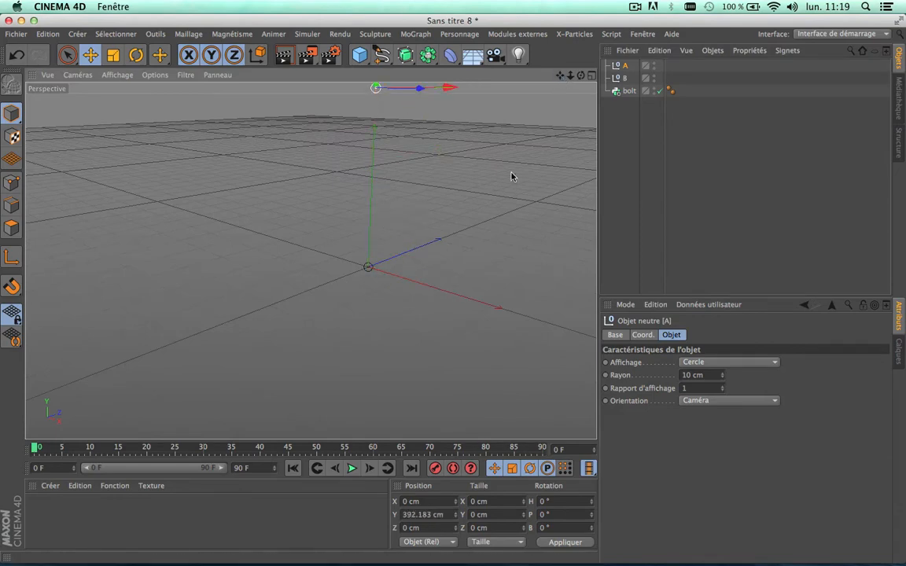
pyautogui.keyDown('alt'); pyautogui.moveTo(512, 178); pyautogui.dragTo(385, 280, button='middle'); pyautogui.keyUp('alt')
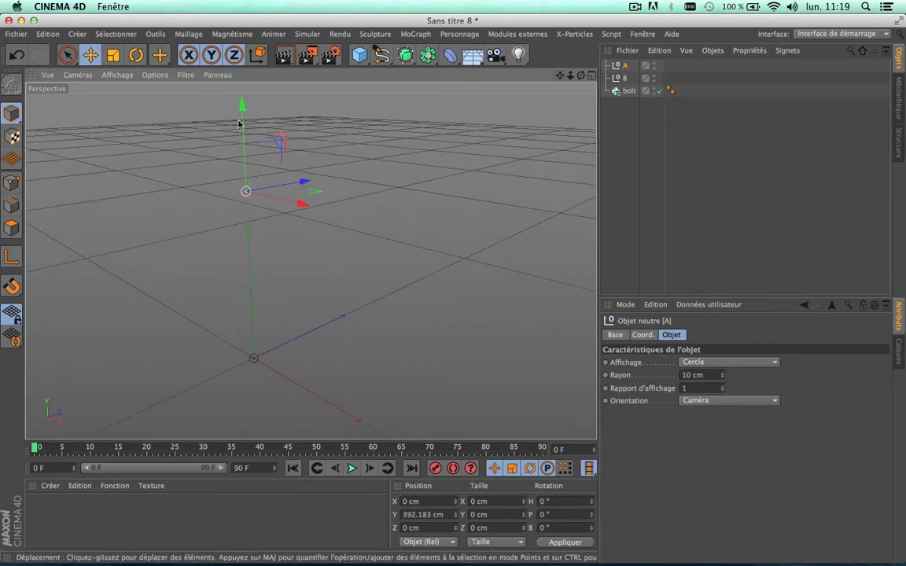
pyautogui.moveTo(239, 123); pyautogui.dragTo(221, 86)
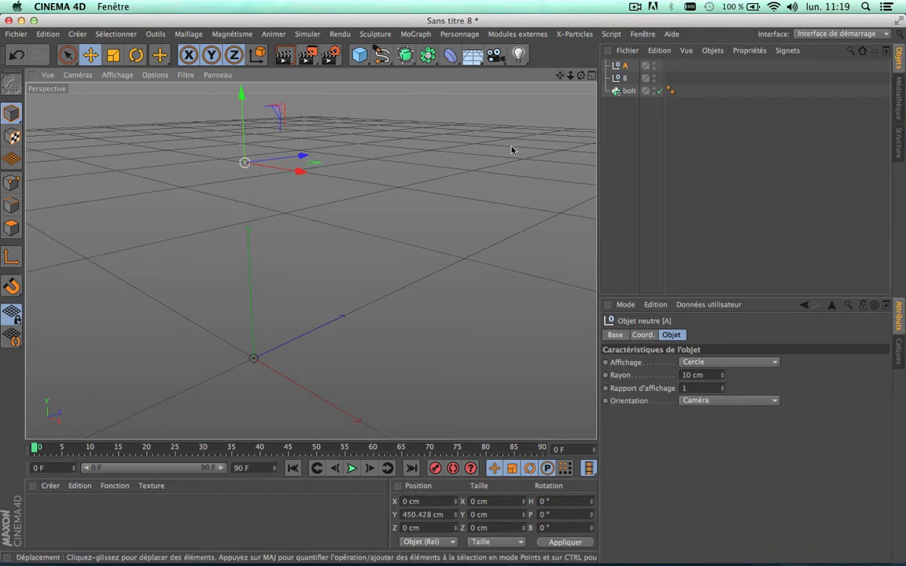
# Create a MoGraph Traceur from nulls A and B and set its tracing mode to Connecter tous les objets
pyautogui.keyDown('shift'); pyautogui.click(629, 79); pyautogui.keyUp('shift')
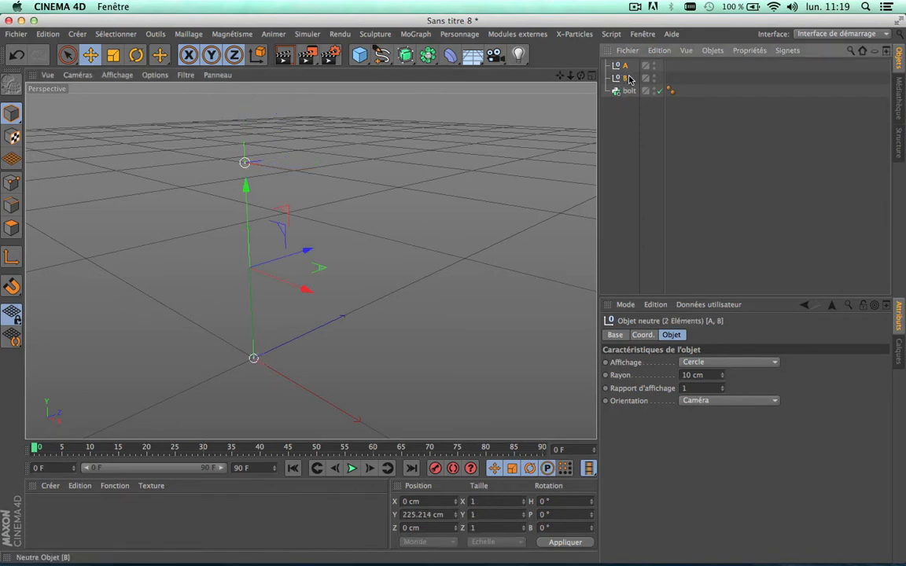
pyautogui.click(414, 35)
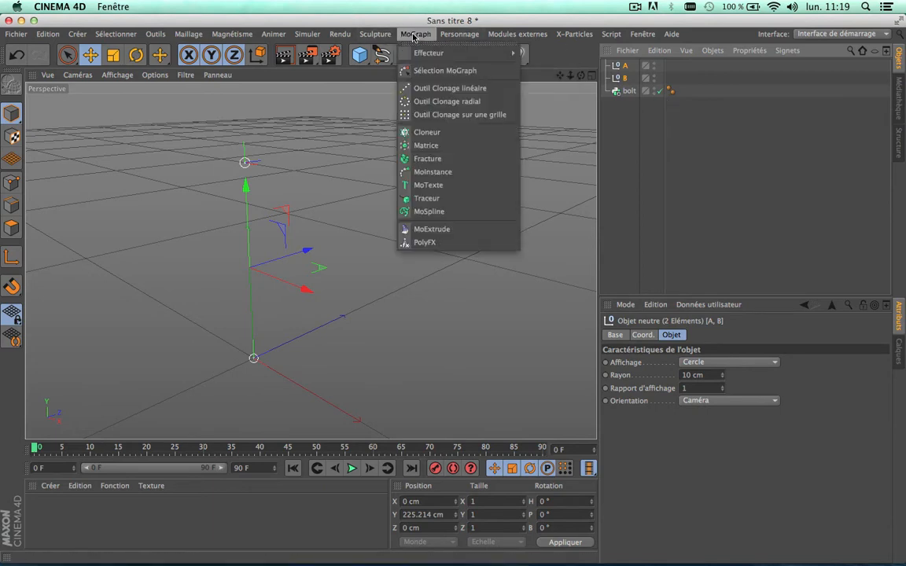
pyautogui.click(435, 198)
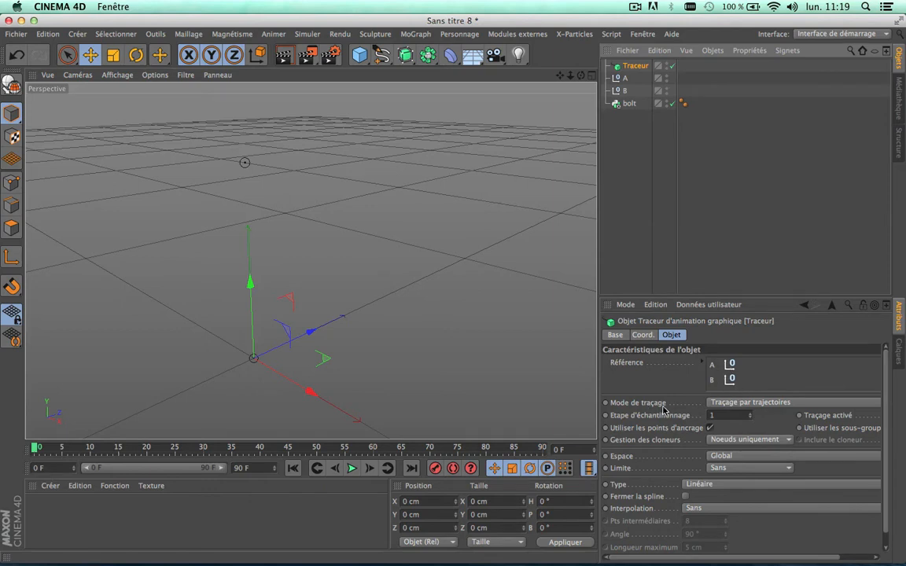
pyautogui.click(764, 403)
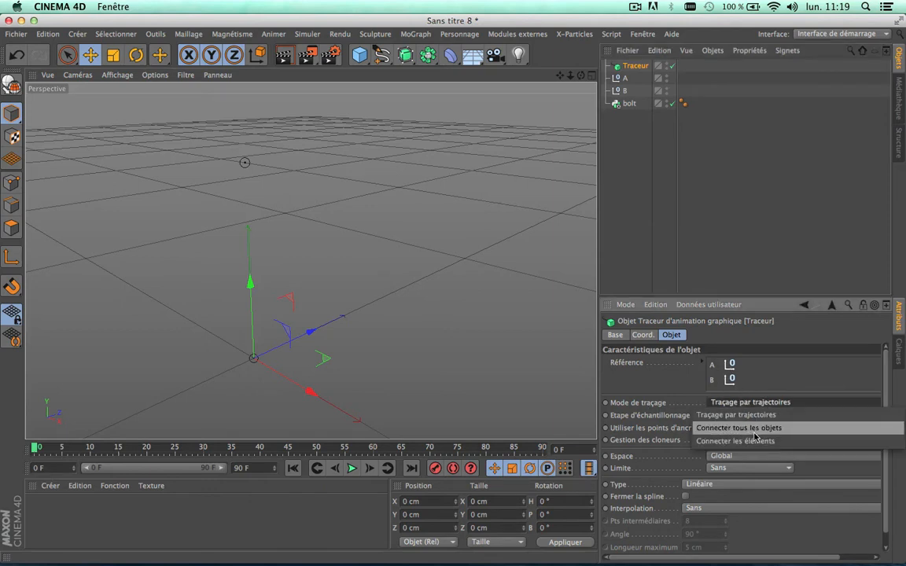
pyautogui.click(755, 431)
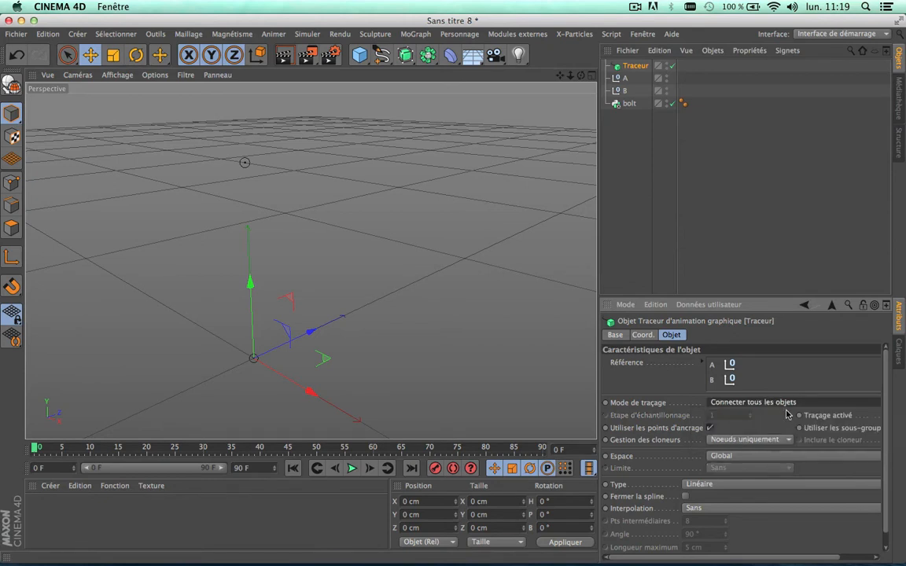
# Add a Cercle spline and make it a child of the bolt generator
pyautogui.scroll(5, 262, 305)
pyautogui.scroll(-6, 263, 305)
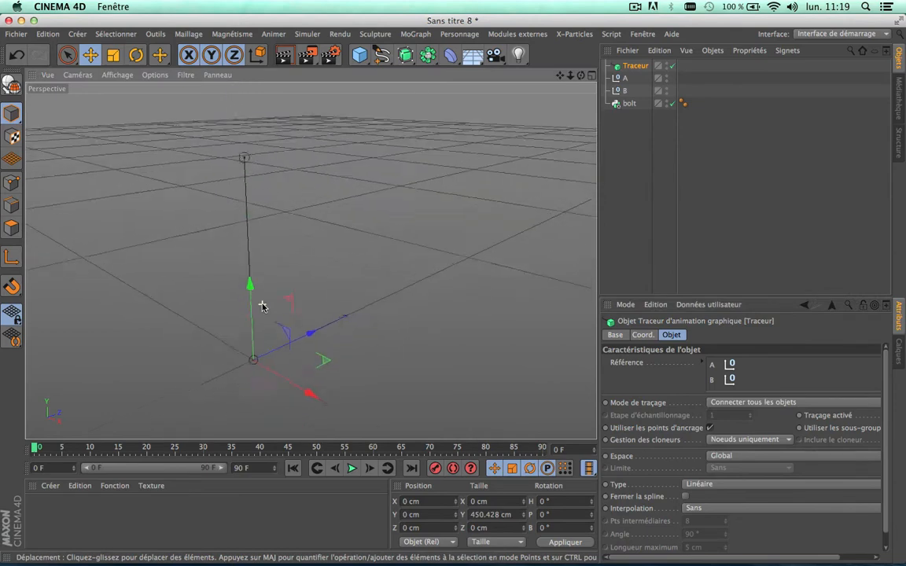
pyautogui.scroll(4, 263, 305)
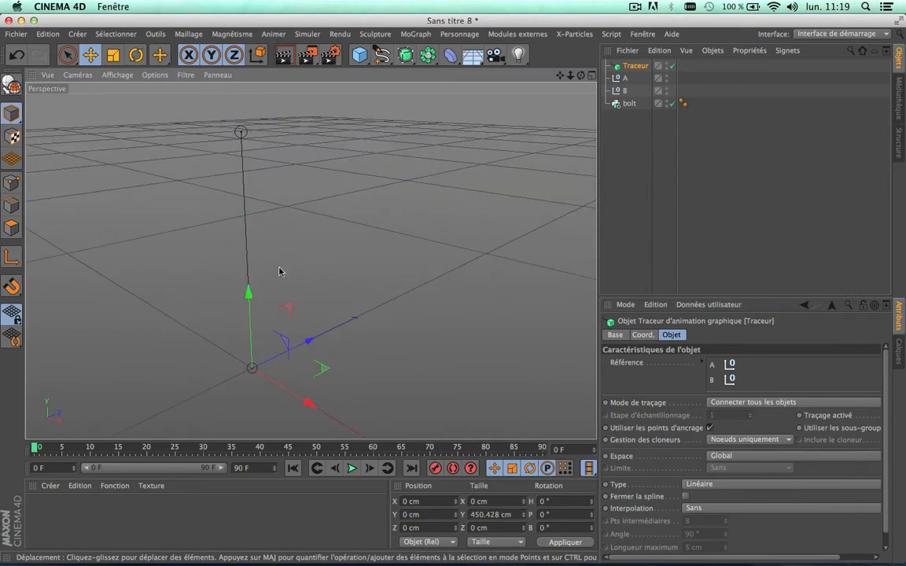
pyautogui.moveTo(582, 76); pyautogui.dragTo(513, 52)
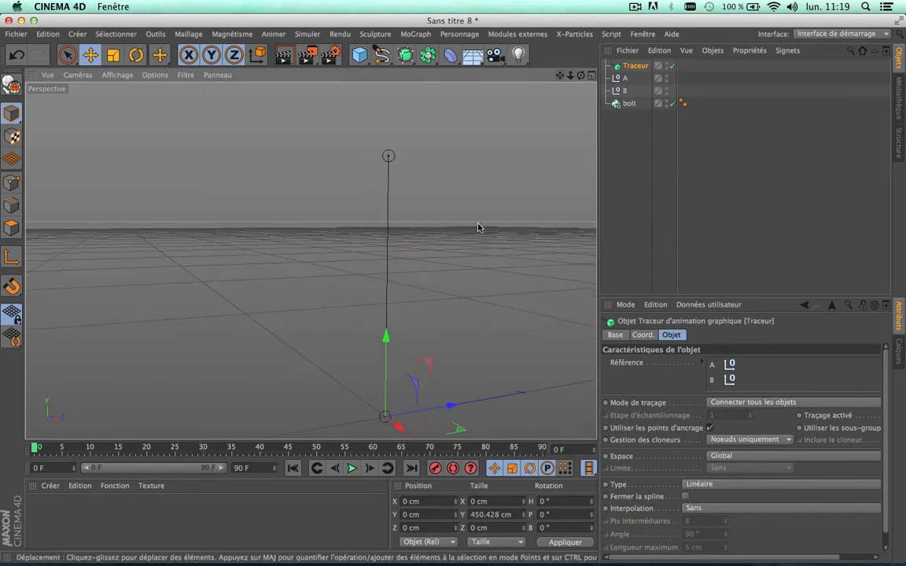
pyautogui.scroll(-2, 477, 232)
pyautogui.moveTo(565, 77); pyautogui.dragTo(471, 64)
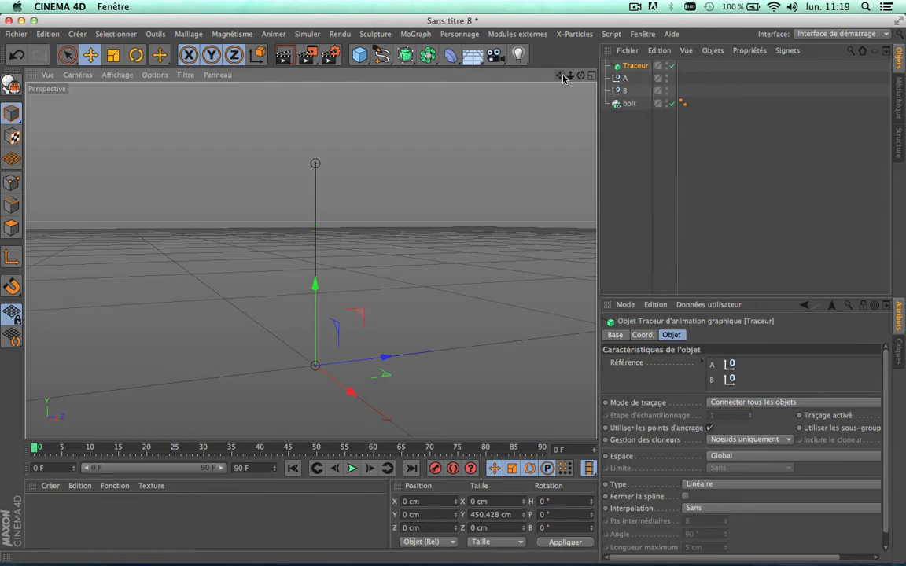
pyautogui.click(629, 105)
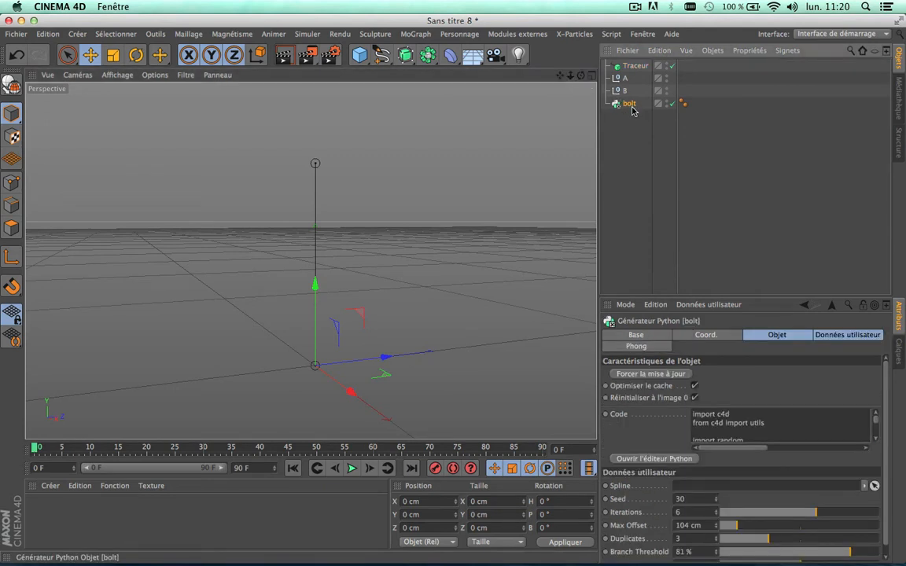
pyautogui.click(381, 54)
pyautogui.click(495, 119)
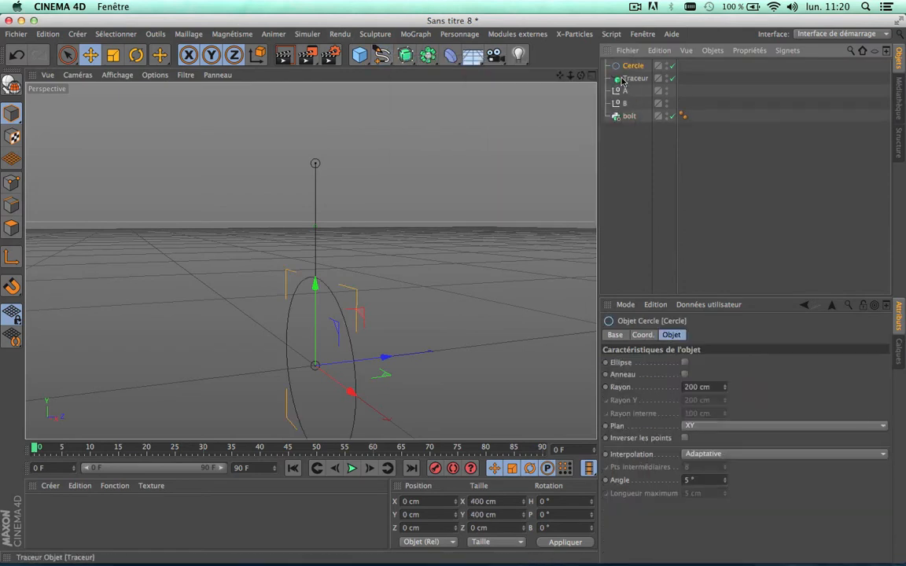
pyautogui.moveTo(631, 67); pyautogui.dragTo(627, 118)
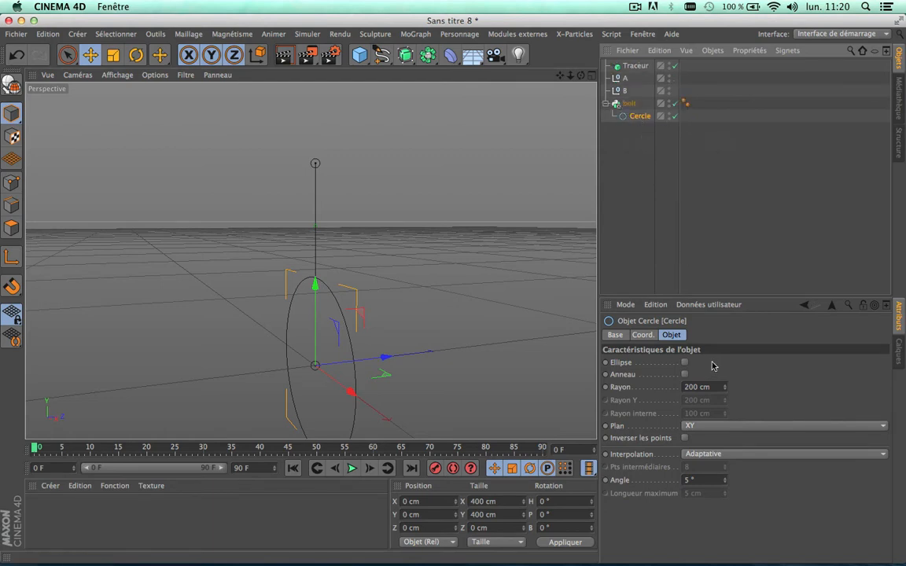
# Set the circle's radius to 1 cm and its interpolation to Uniforme with 1 intermediate point
pyautogui.click(702, 387)
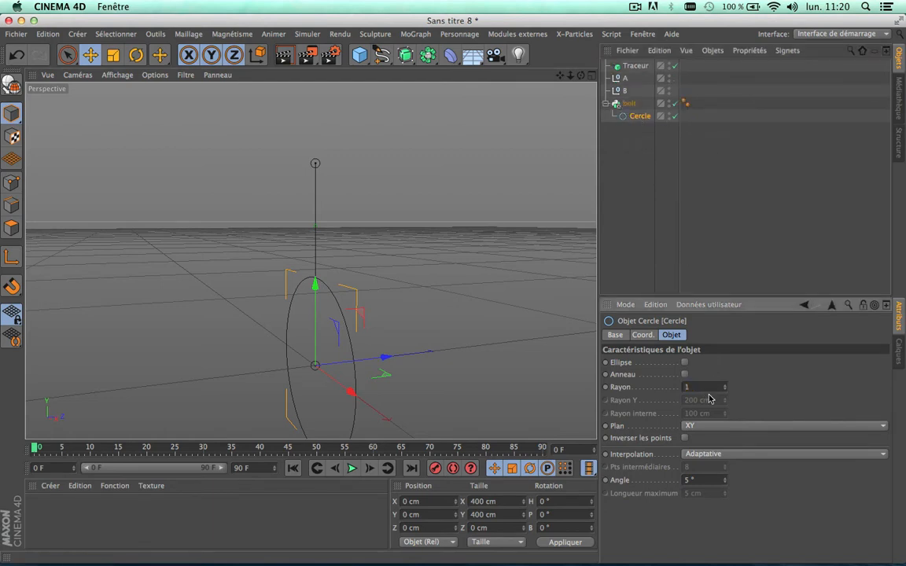
pyautogui.write('1')
pyautogui.click(699, 387)
pyautogui.press('Return')
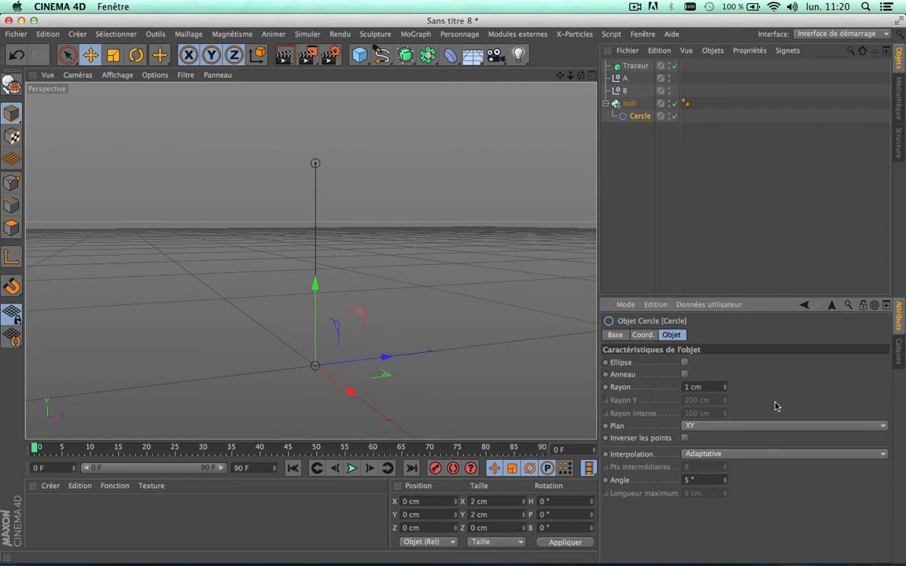
pyautogui.click(717, 455)
pyautogui.click(708, 492)
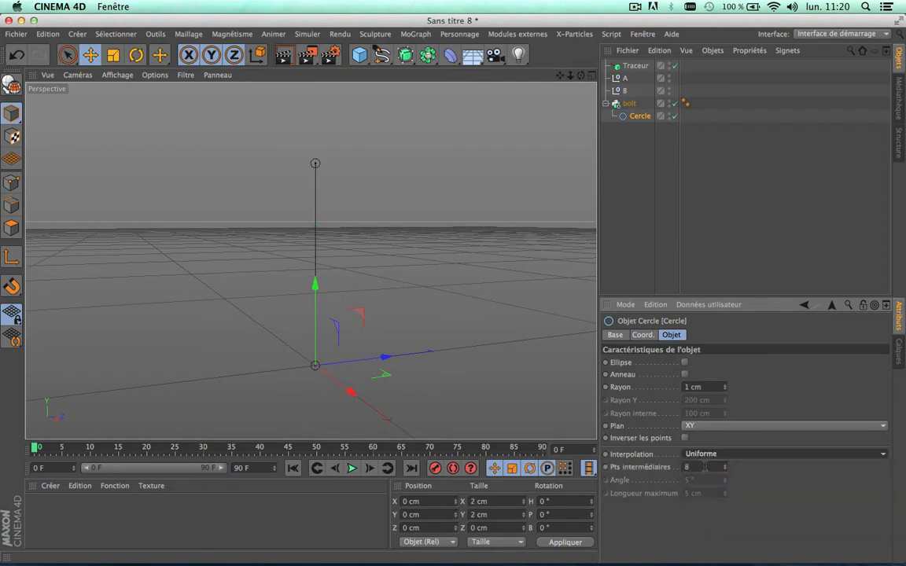
pyautogui.click(705, 466)
pyautogui.write('1')
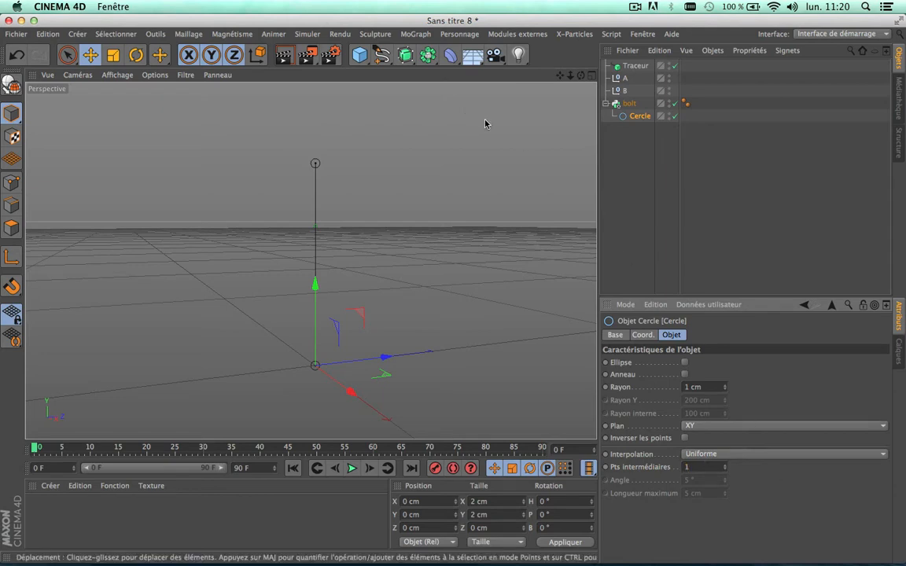
# Assign the Traceur object as the Spline in the bolt generator's user data
pyautogui.click(629, 104)
pyautogui.click(845, 336)
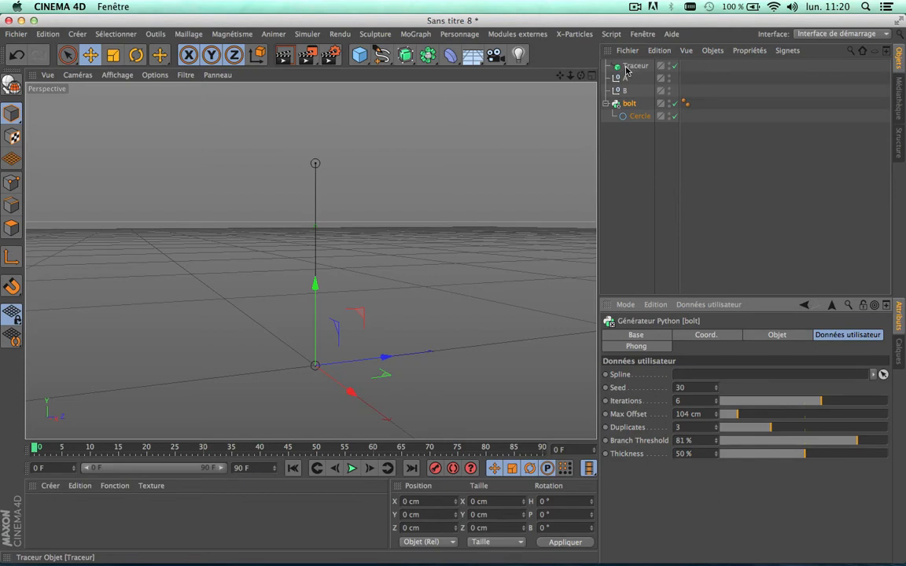
pyautogui.moveTo(639, 69); pyautogui.dragTo(718, 376)
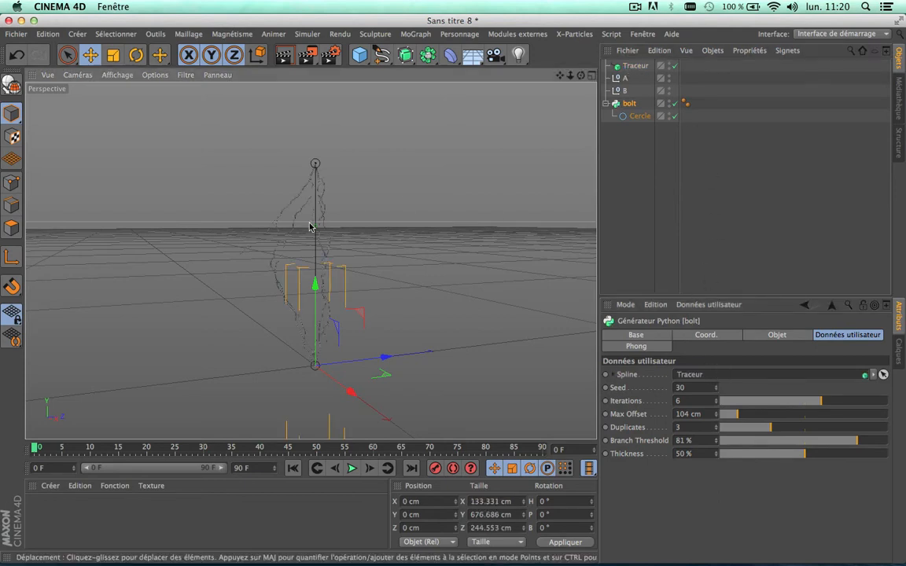
# Render the lightning bolt in the perspective view and examine its branches up close
pyautogui.scroll(5, 310, 226)
pyautogui.scroll(-5, 309, 225)
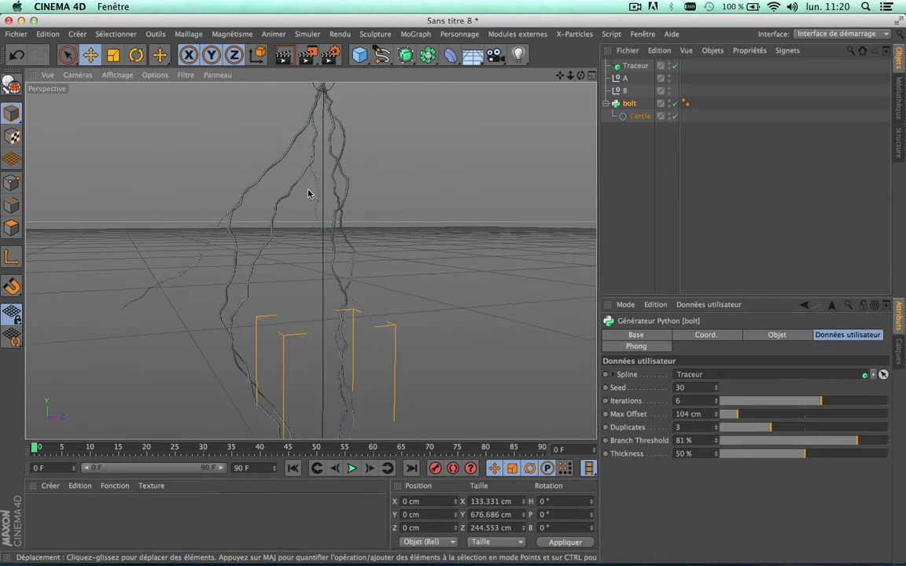
pyautogui.click(284, 55)
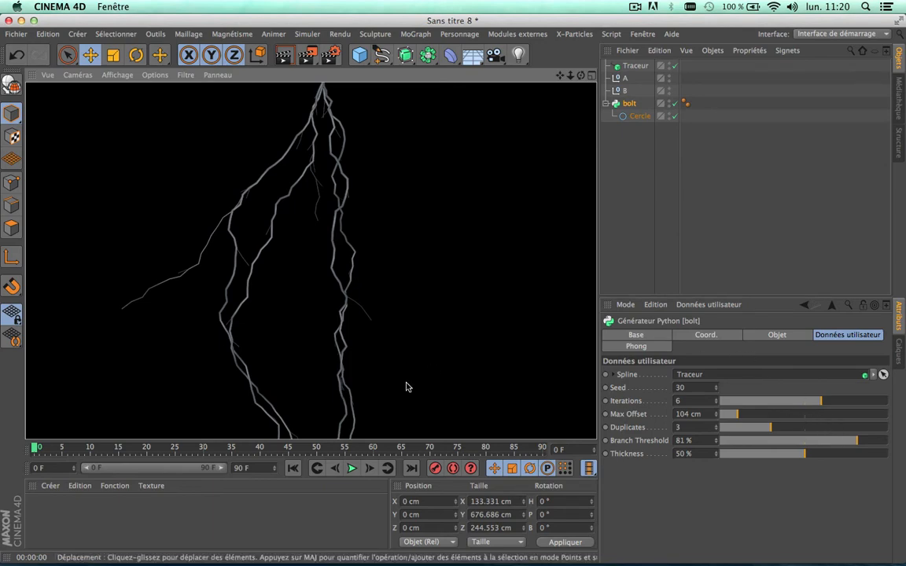
pyautogui.scroll(5, 309, 288)
pyautogui.scroll(4, 309, 288)
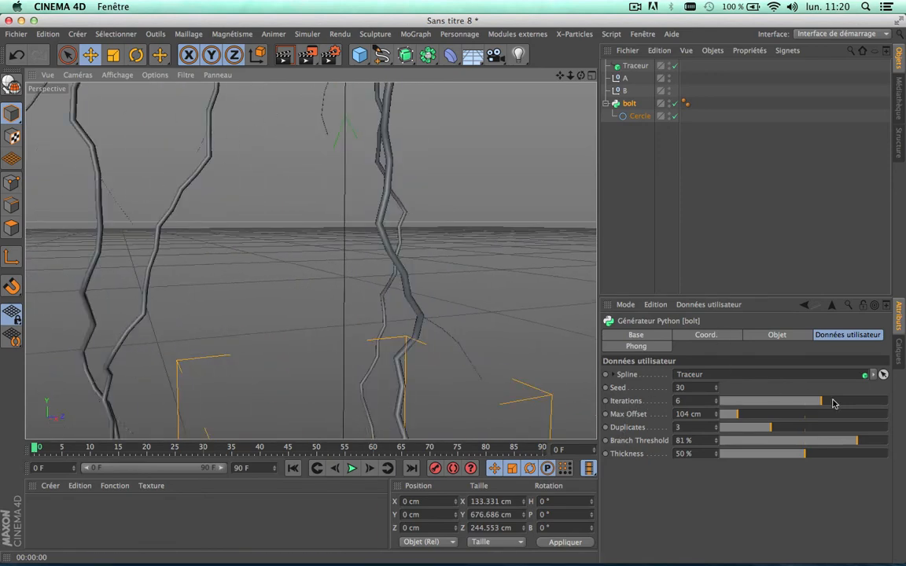
# Raise the bolt generator's Iterations to 8 and inspect the detail of the branches up close
pyautogui.moveTo(833, 404); pyautogui.dragTo(860, 406)
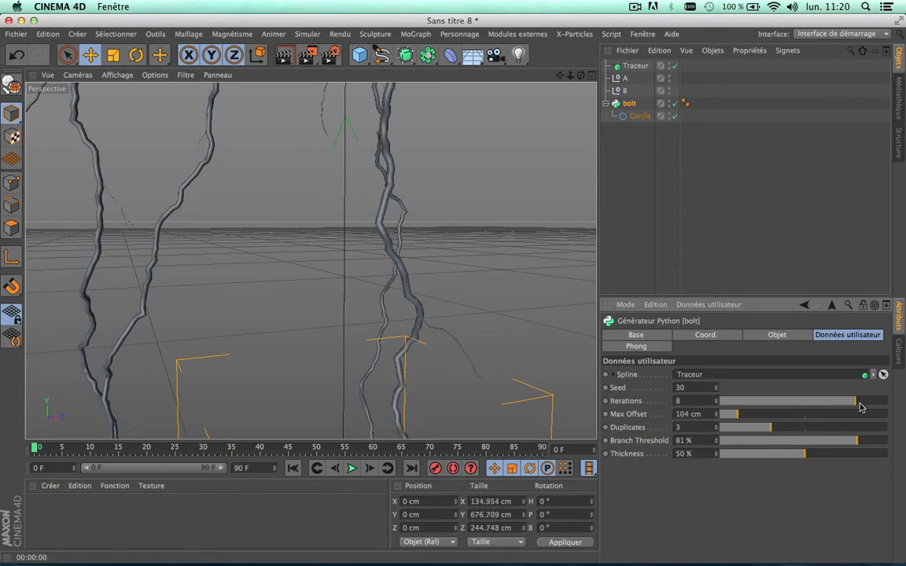
pyautogui.scroll(10, 407, 159)
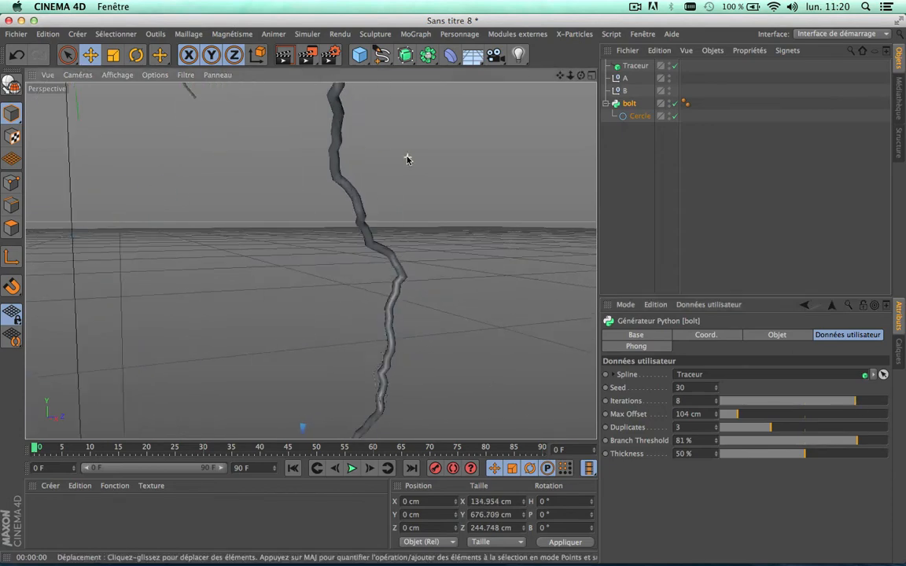
pyautogui.scroll(3, 407, 159)
pyautogui.scroll(-12, 408, 160)
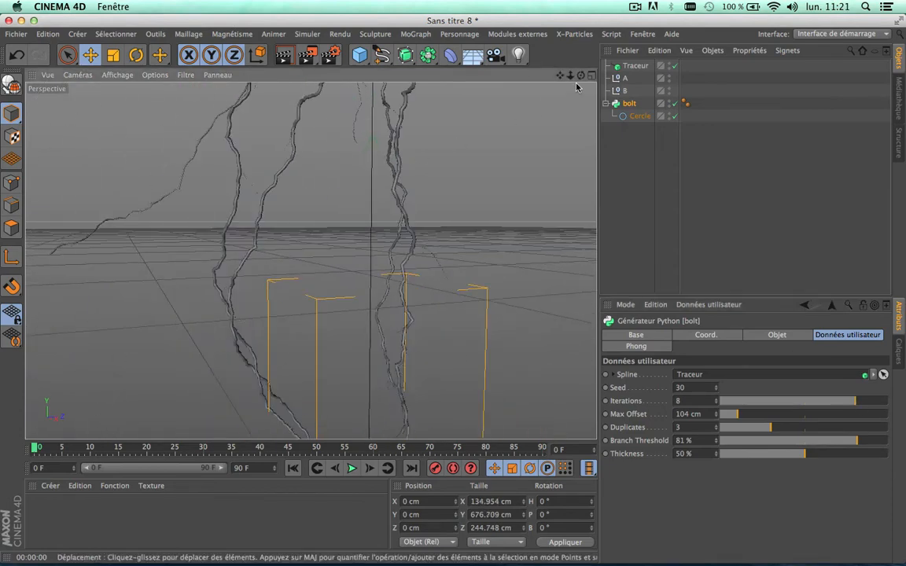
pyautogui.scroll(10, 312, 261)
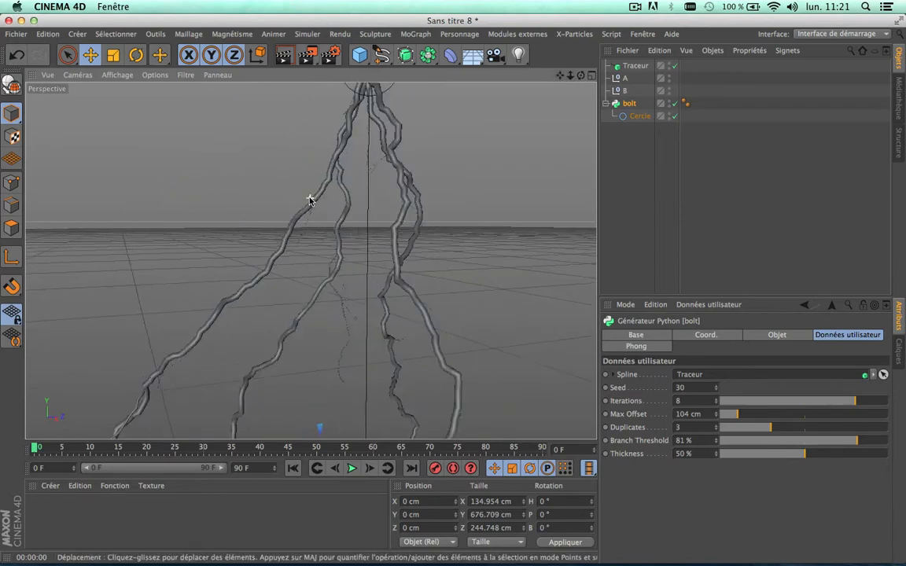
pyautogui.scroll(8, 309, 200)
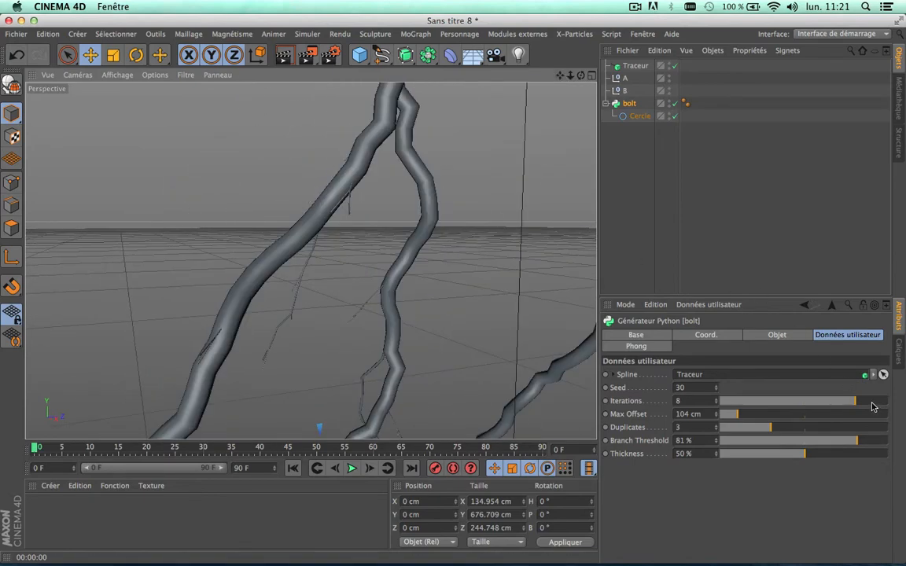
# Set the bolt generator's Iterations to 7 and its Max Offset to 106 cm
pyautogui.moveTo(871, 407); pyautogui.dragTo(836, 405)
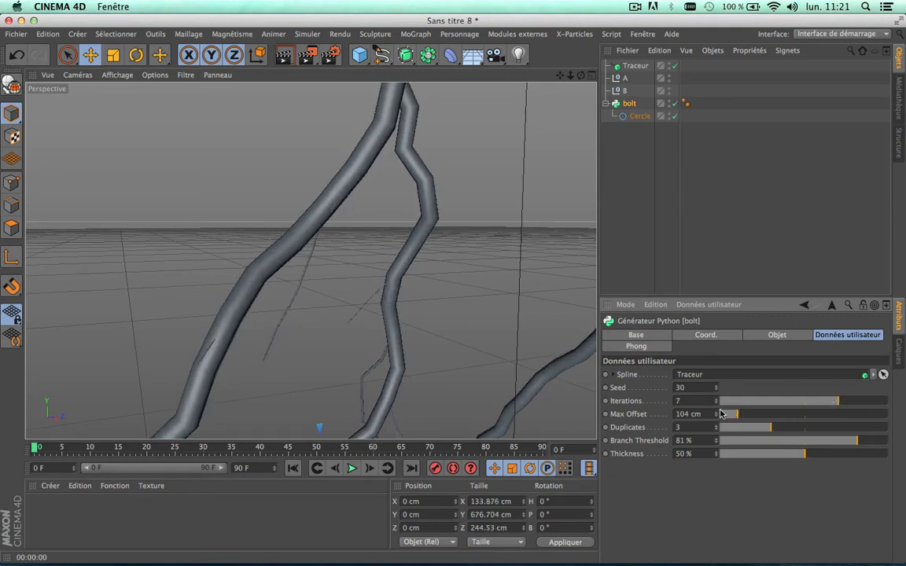
pyautogui.scroll(-10, 421, 269)
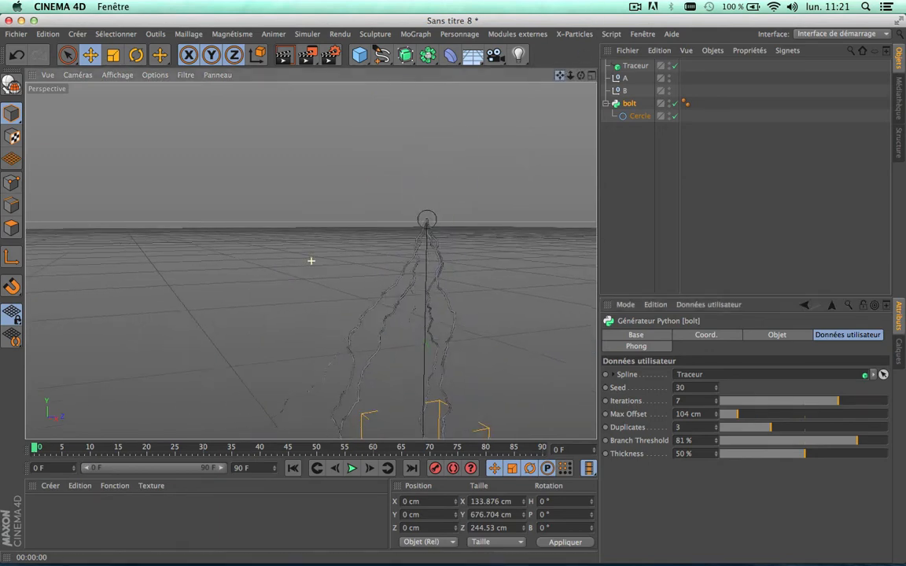
pyautogui.press('h')
pyautogui.moveTo(738, 414)
pyautogui.mouseDown()
pyautogui.moveTo(817, 414)
pyautogui.moveTo(722, 421)
pyautogui.moveTo(740, 423)
pyautogui.mouseUp()
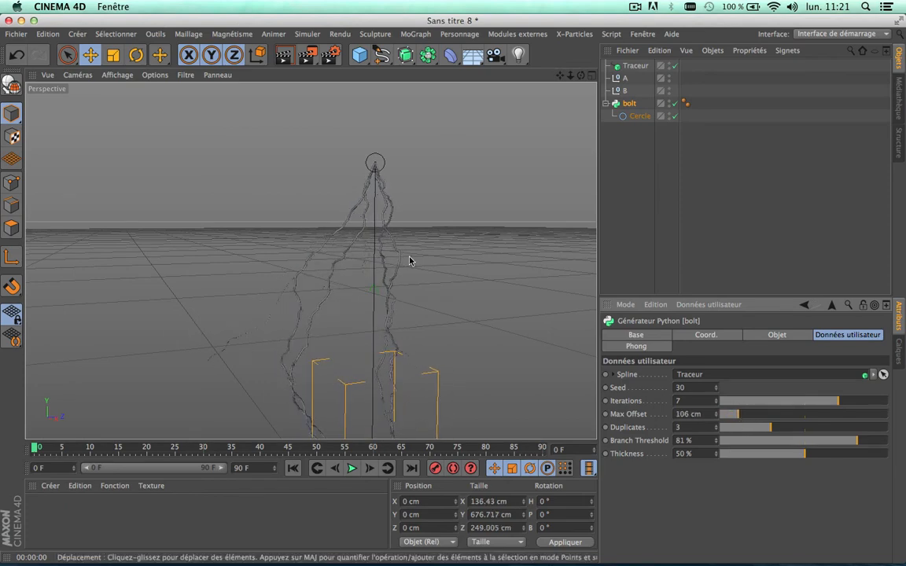
pyautogui.scroll(5, 364, 223)
pyautogui.scroll(-4, 364, 223)
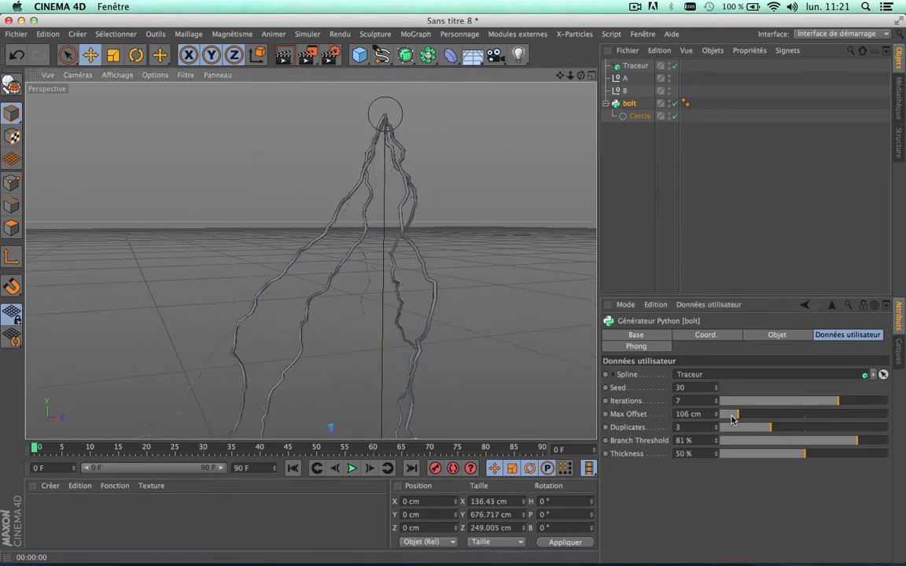
# Try Duplicates values of 7 and 5 on the bolt generator and compare the density of the strands
pyautogui.moveTo(759, 435); pyautogui.dragTo(839, 431)
pyautogui.scroll(-5, 472, 307)
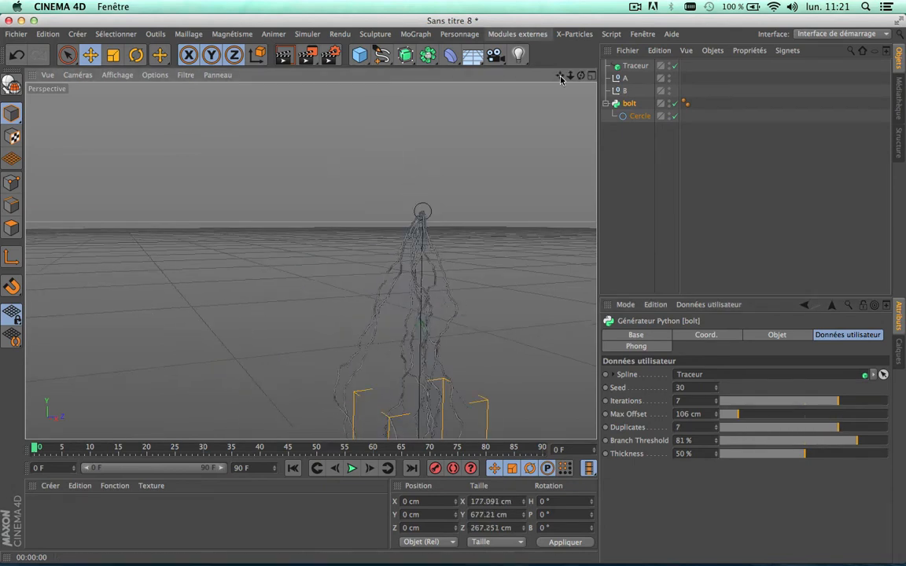
pyautogui.moveTo(560, 77); pyautogui.dragTo(313, 262)
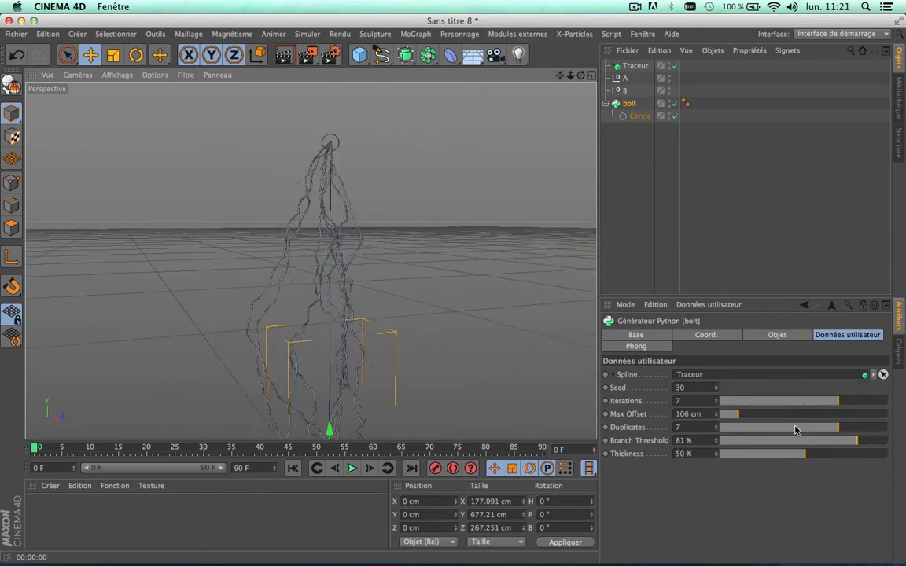
pyautogui.moveTo(795, 429); pyautogui.dragTo(800, 431)
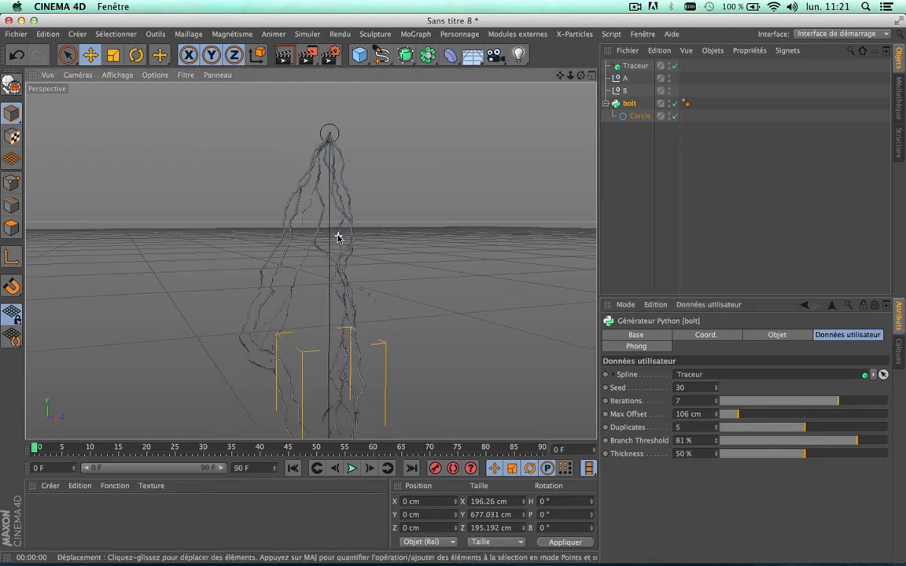
pyautogui.scroll(5, 338, 237)
pyautogui.scroll(4, 338, 239)
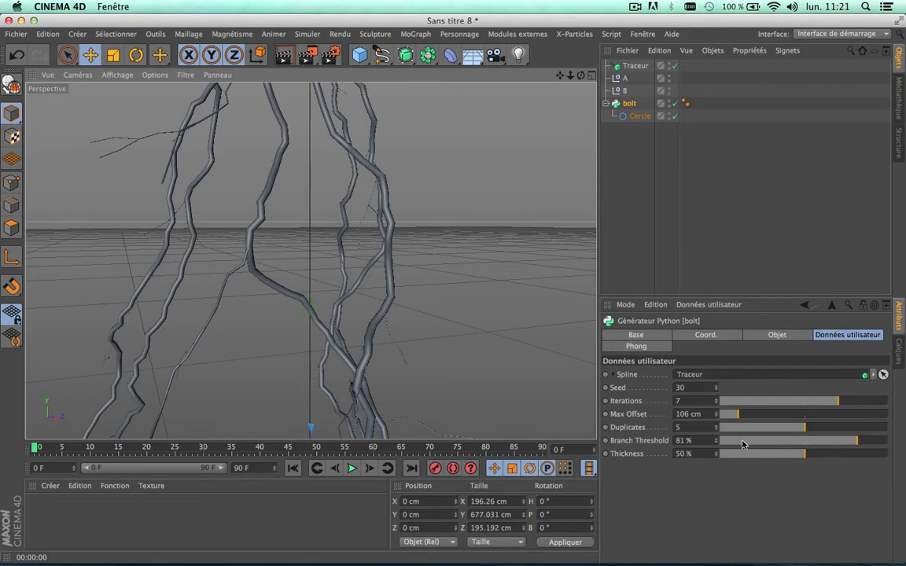
# Try different Branch Threshold values on the bolt generator, including 39 %, 74 % and 56 %
pyautogui.click(785, 442)
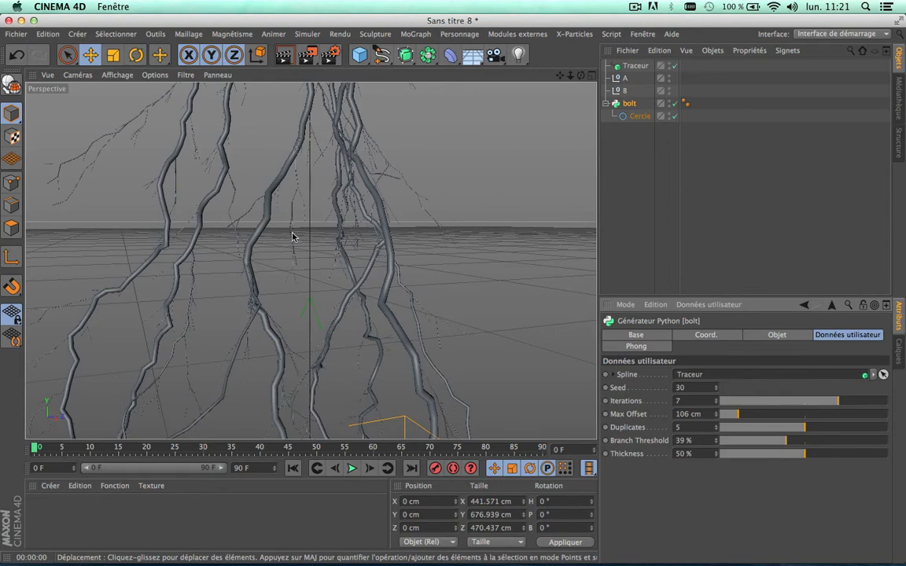
pyautogui.click(845, 443)
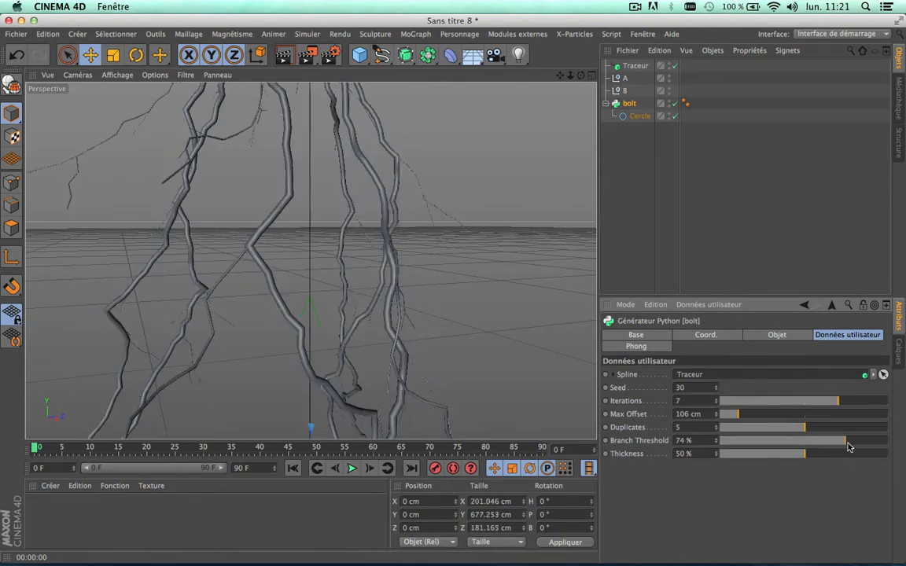
pyautogui.click(869, 442)
pyautogui.moveTo(868, 445); pyautogui.dragTo(815, 442)
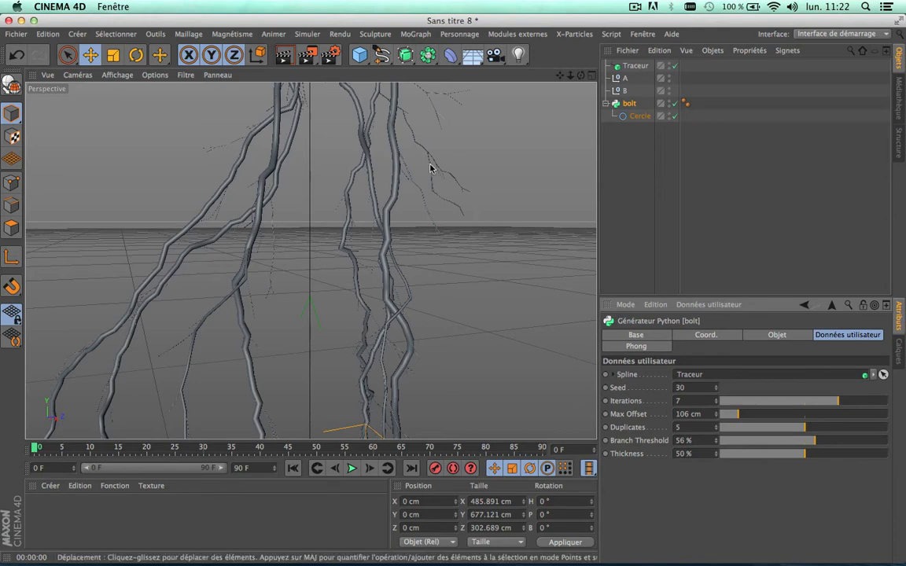
pyautogui.scroll(3, 428, 169)
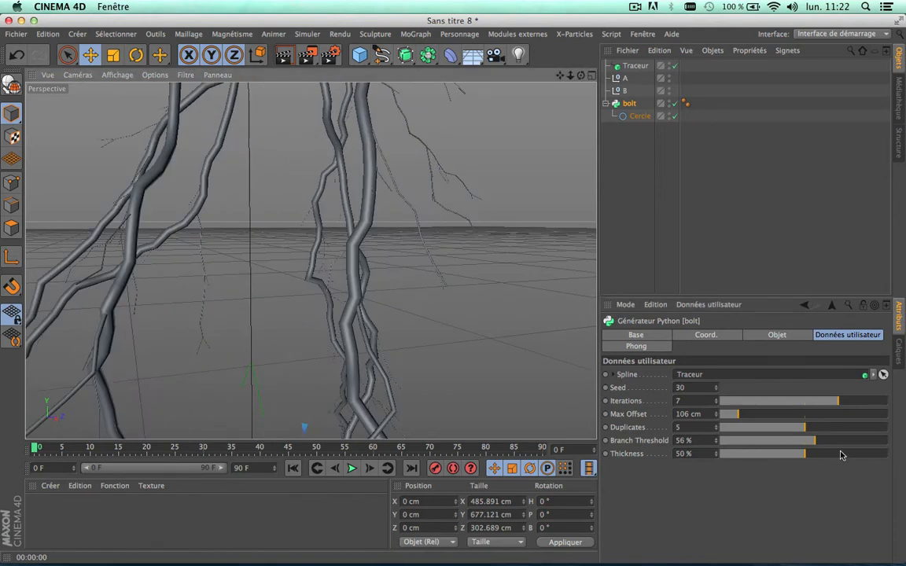
# Set the bolt generator's Thickness to 62 %, checking the branches near and far
pyautogui.moveTo(840, 454)
pyautogui.mouseDown()
pyautogui.moveTo(874, 457)
pyautogui.moveTo(816, 457)
pyautogui.mouseUp()
pyautogui.scroll(-10, 323, 303)
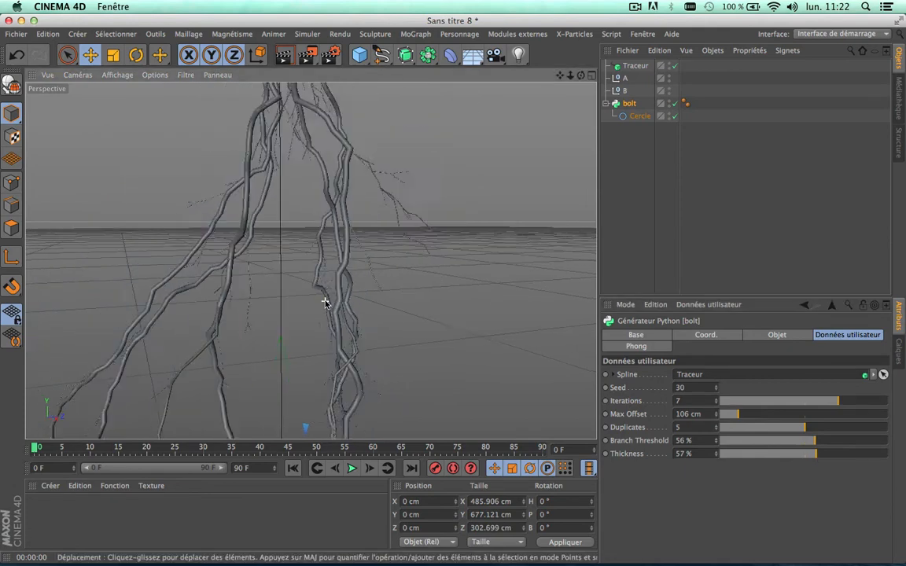
pyautogui.scroll(8, 324, 304)
pyautogui.scroll(-9, 325, 304)
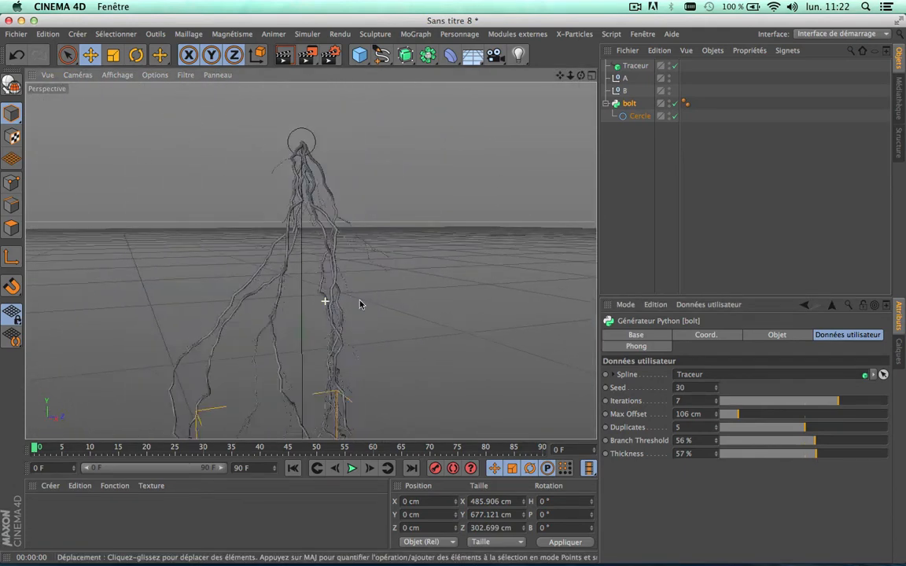
pyautogui.moveTo(824, 458); pyautogui.dragTo(833, 457)
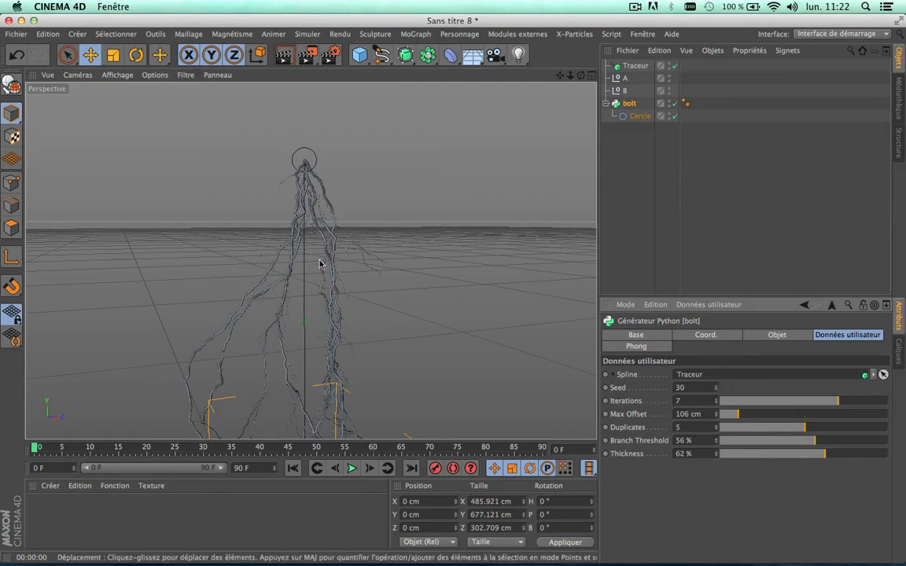
# Set the bolt's Branch Threshold to 74 % and Duplicates to 3, then frame the whole bolt
pyautogui.moveTo(560, 75); pyautogui.dragTo(583, 7)
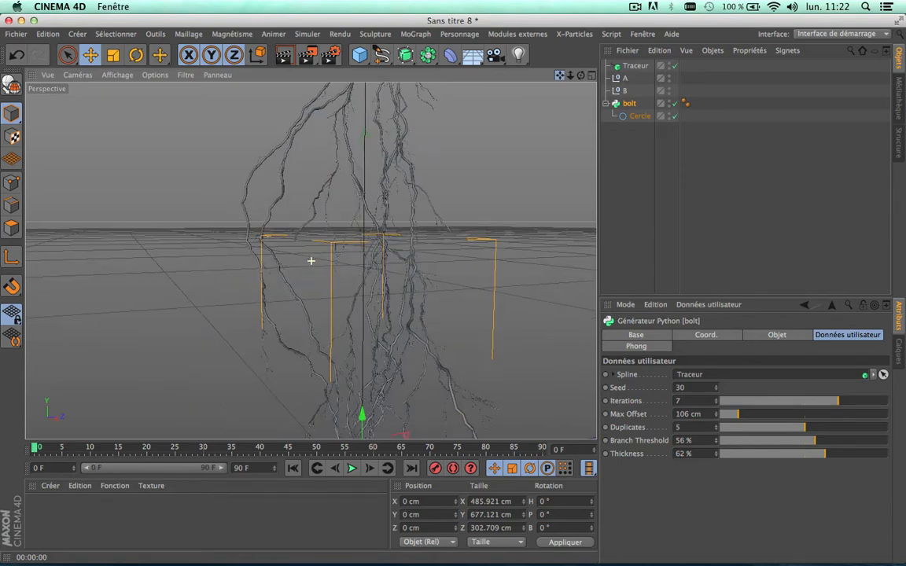
pyautogui.moveTo(563, 76); pyautogui.dragTo(586, 3)
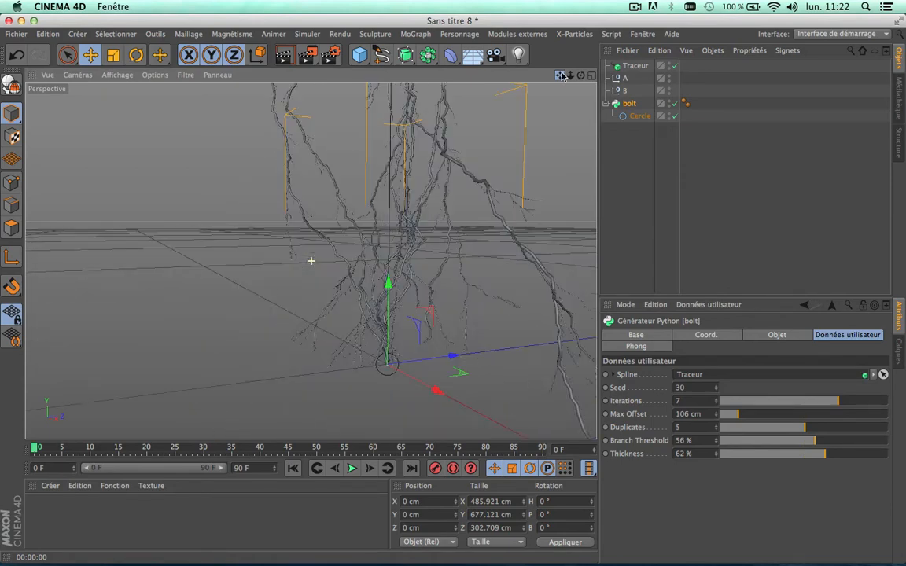
pyautogui.click(845, 440)
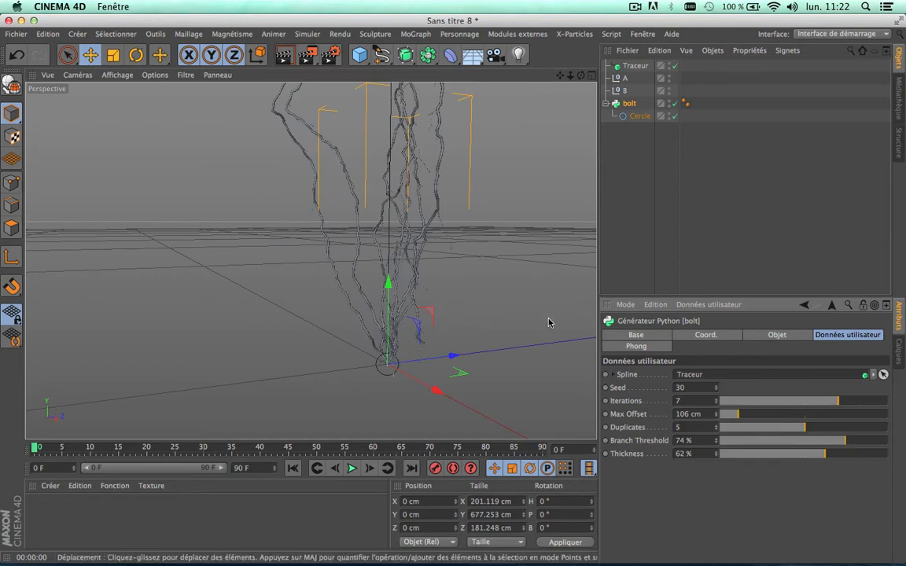
pyautogui.click(770, 427)
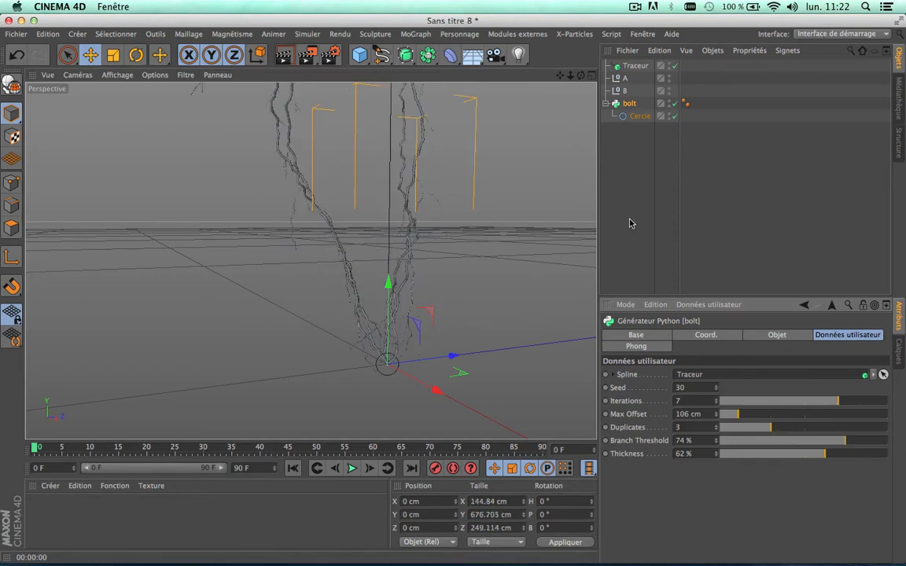
pyautogui.moveTo(560, 76); pyautogui.dragTo(478, 268)
pyautogui.press('h')
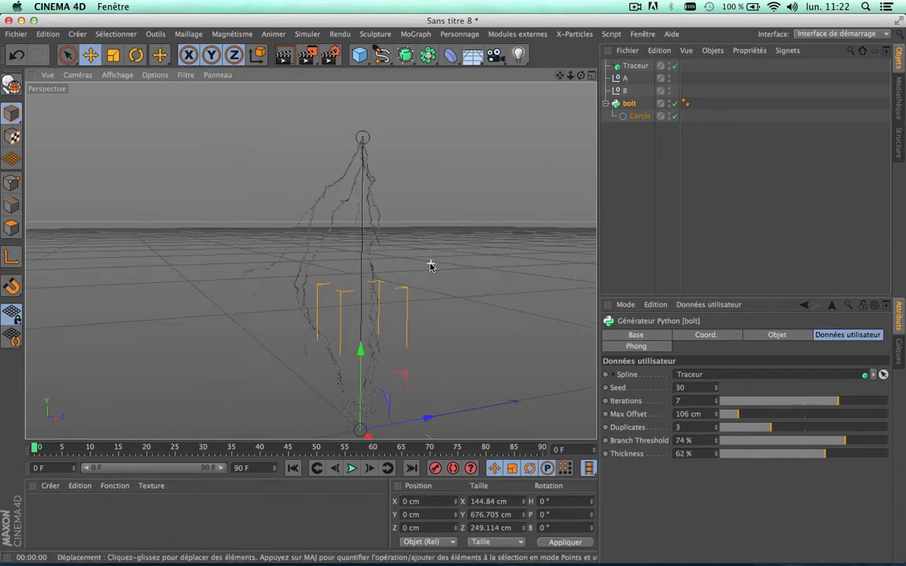
# Add an XPresso tag to the bolt generator
pyautogui.click(626, 150)
pyautogui.click(630, 103)
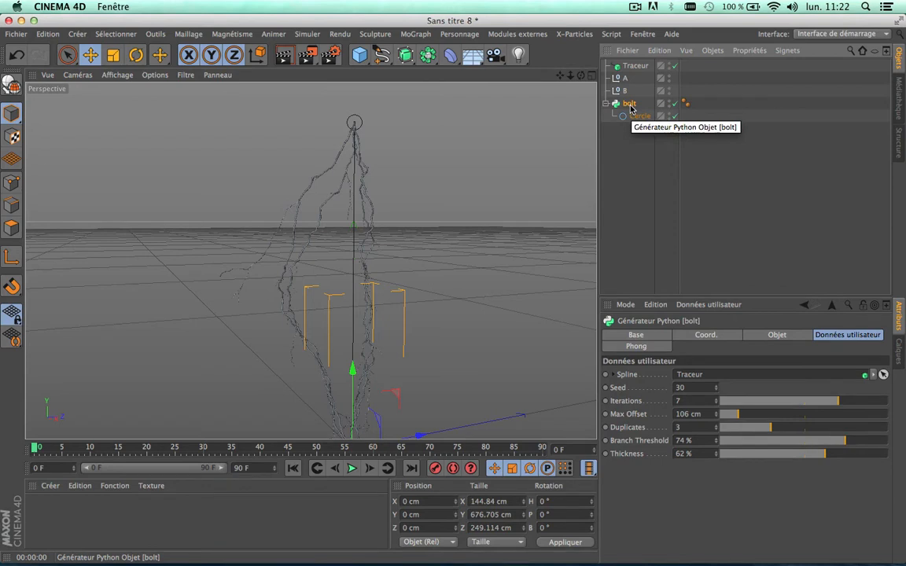
pyautogui.rightClick(630, 104)
pyautogui.moveTo(674, 95)
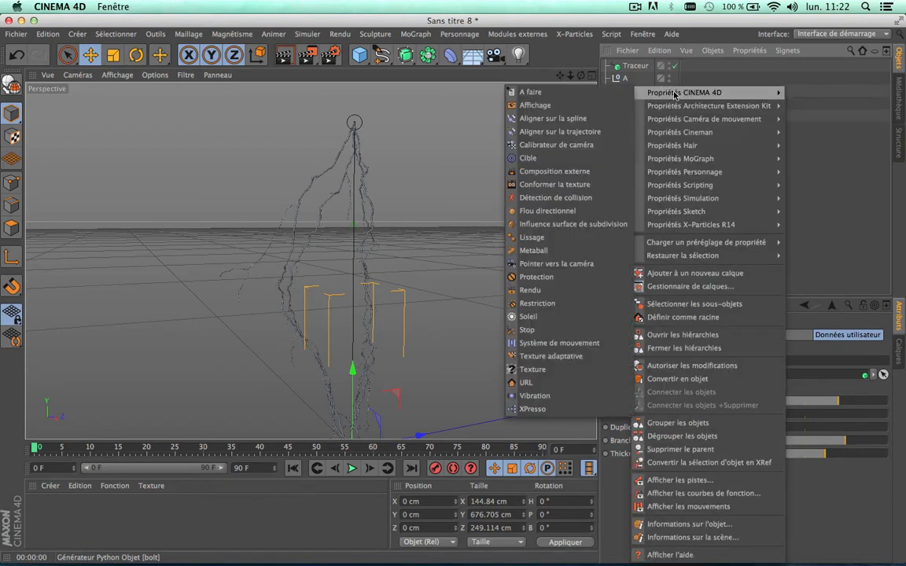
pyautogui.click(523, 409)
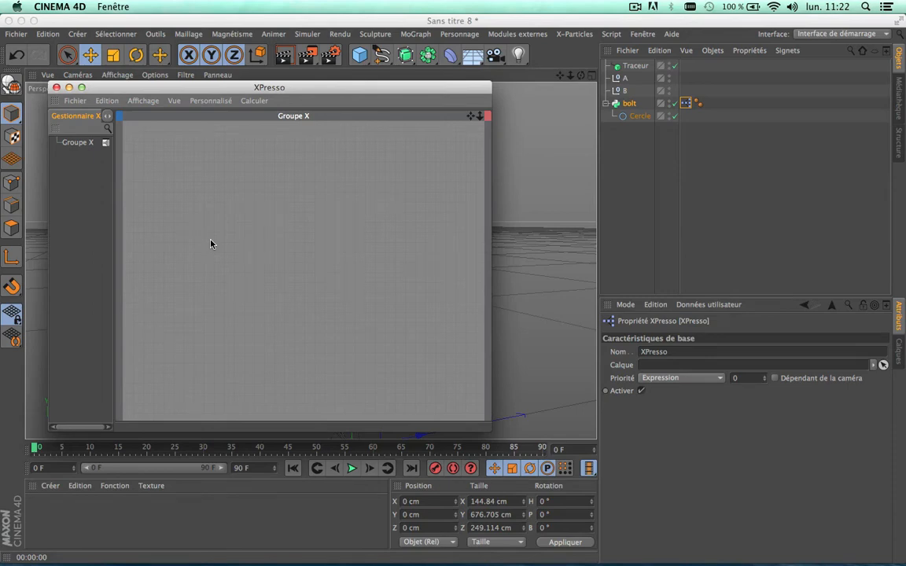
# Add a Temps node to the XPresso graph
pyautogui.rightClick(161, 191)
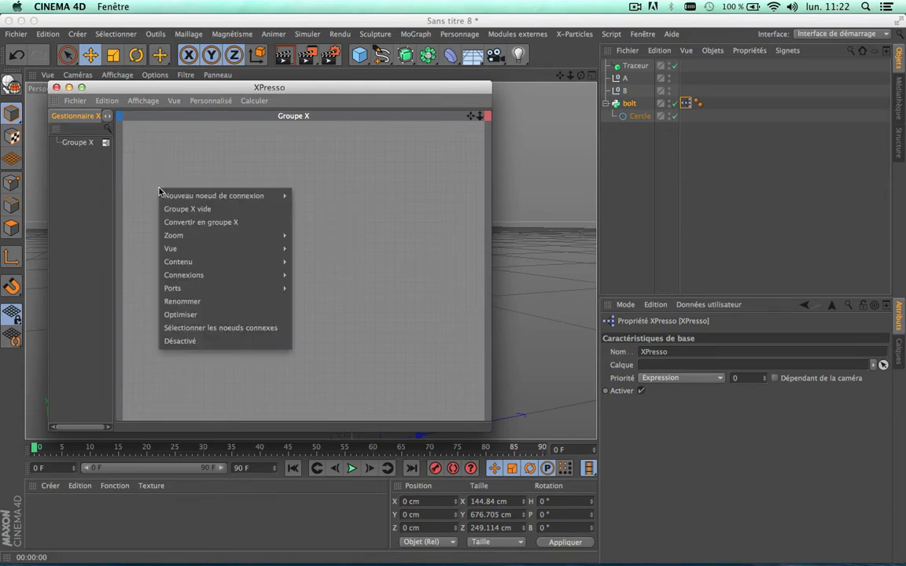
pyautogui.moveTo(181, 201)
pyautogui.moveTo(302, 195)
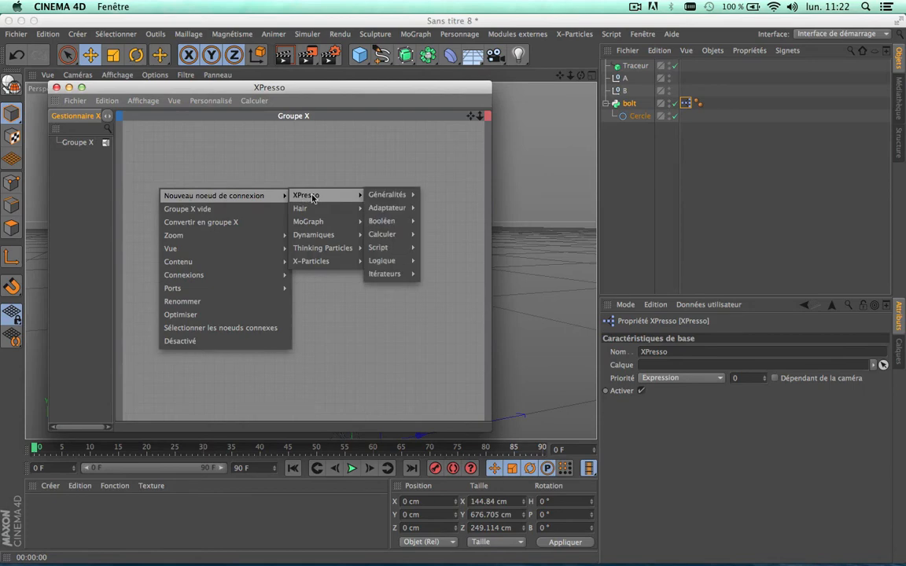
pyautogui.moveTo(385, 196)
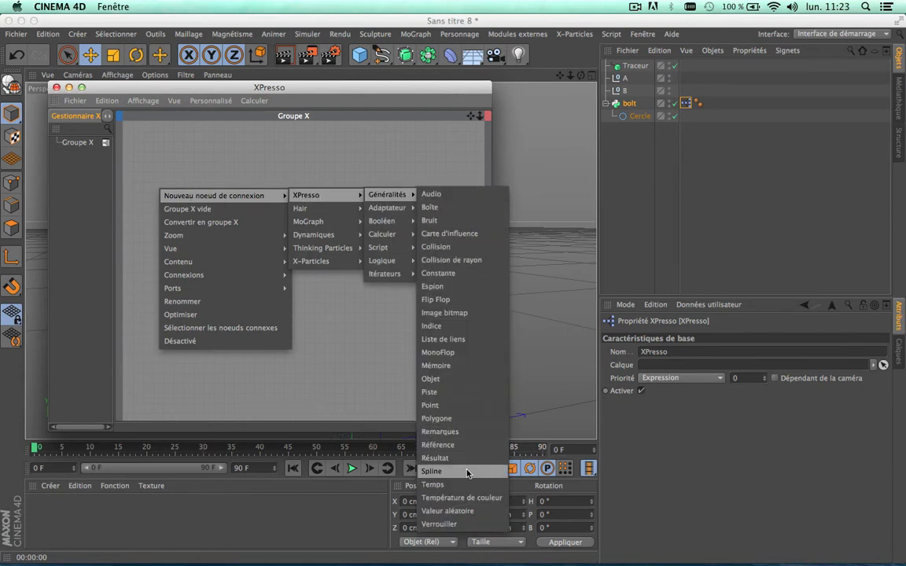
pyautogui.click(458, 487)
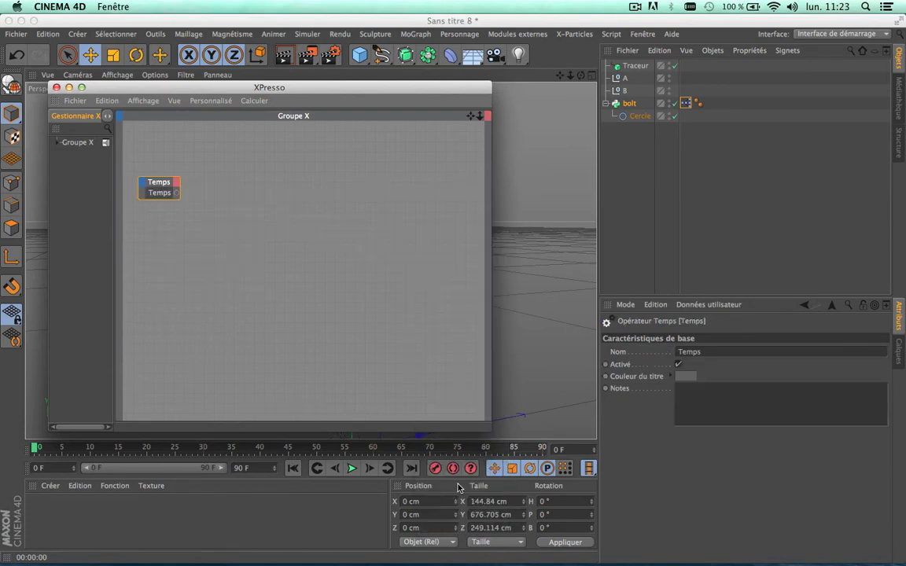
# Add an Image output port to the Temps node and delete its default Temps port
pyautogui.click(176, 183)
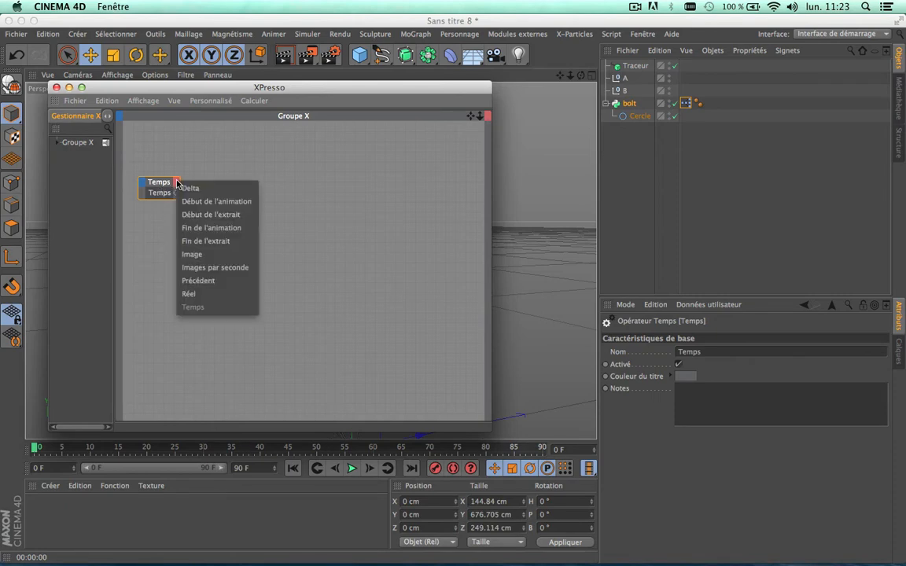
pyautogui.click(216, 257)
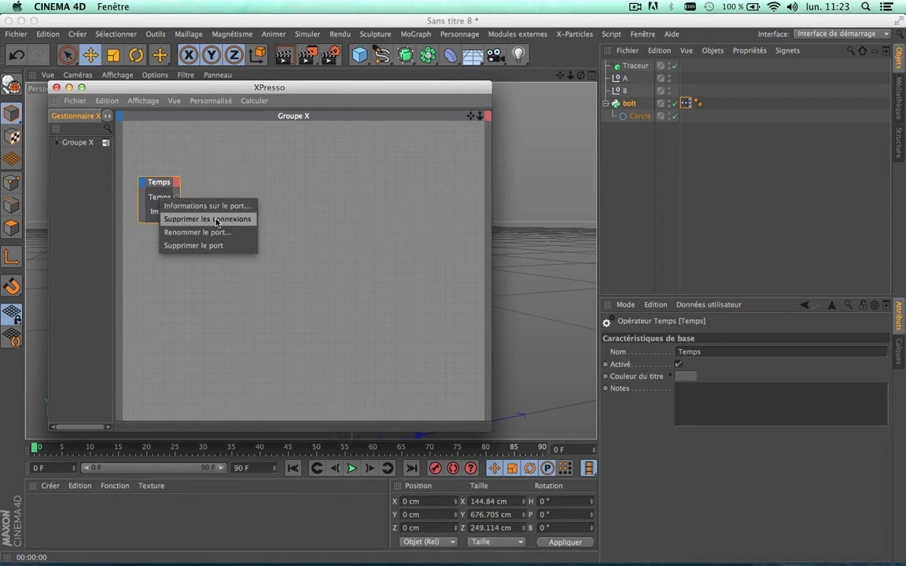
pyautogui.click(191, 245)
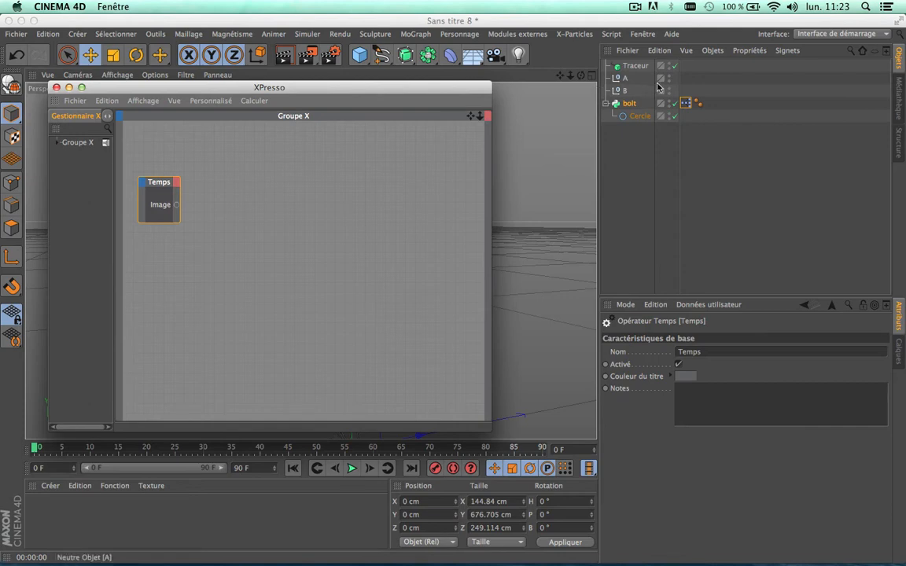
# Add a bolt node with a Seed input to the XPresso graph and connect the Temps node's Image output to it
pyautogui.click(630, 104)
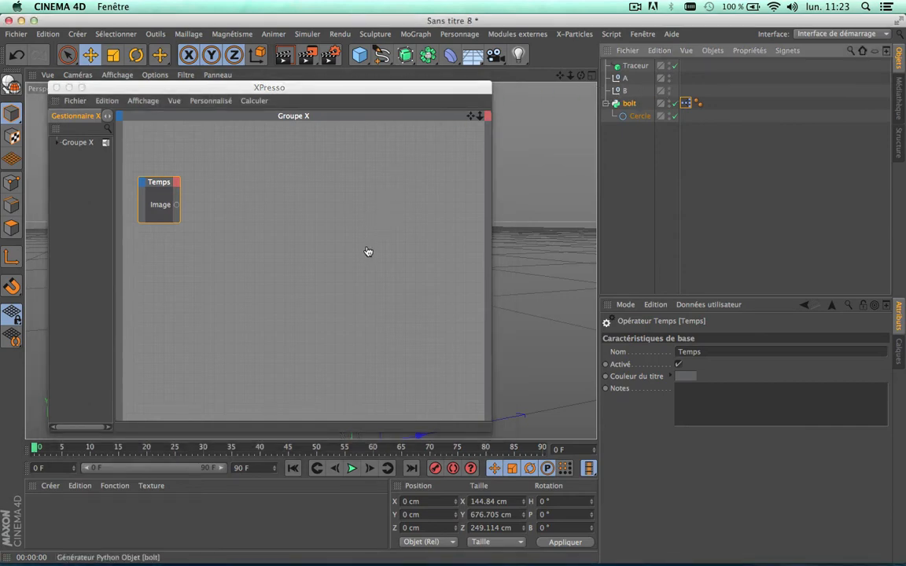
pyautogui.moveTo(367, 251); pyautogui.dragTo(369, 269)
pyautogui.click(629, 105)
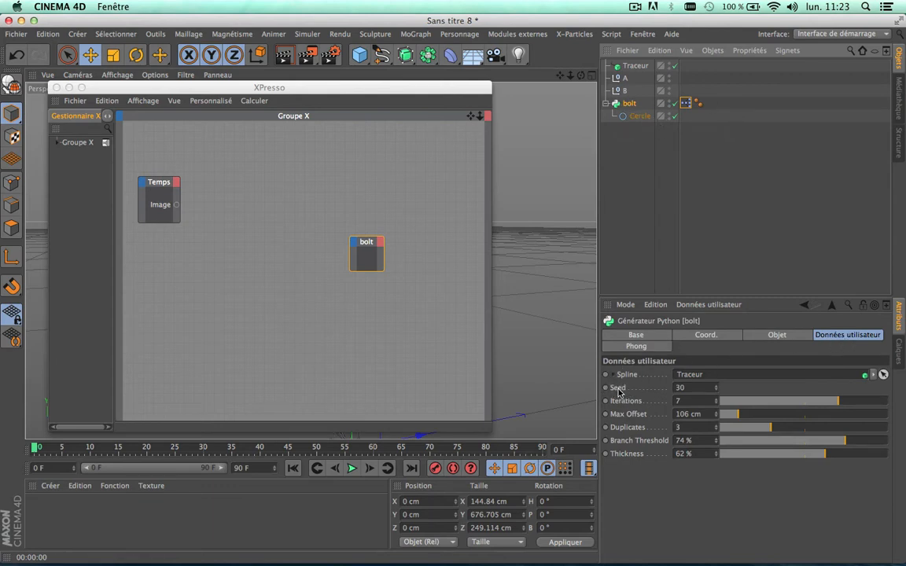
pyautogui.moveTo(625, 393); pyautogui.dragTo(353, 265)
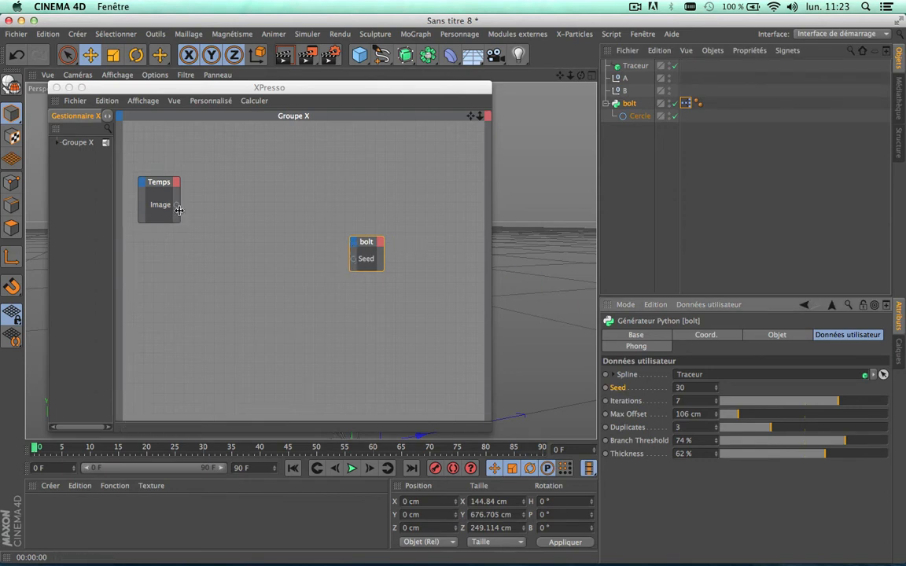
pyautogui.moveTo(176, 205); pyautogui.dragTo(353, 262)
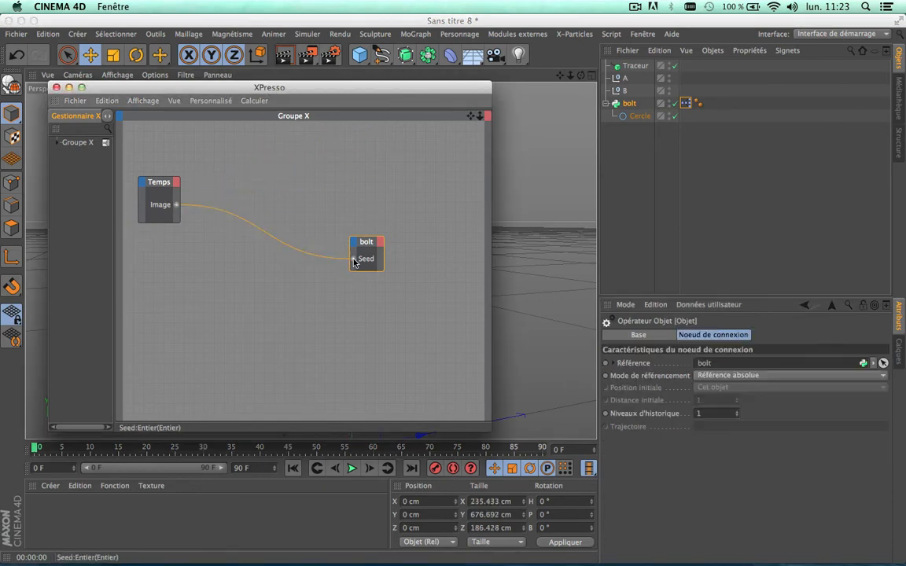
pyautogui.click(56, 90)
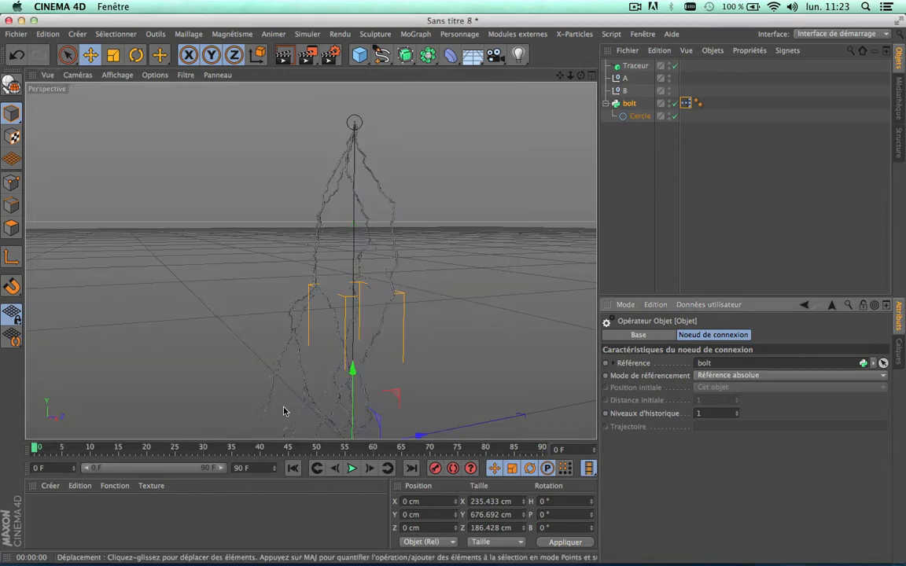
# Play the animation, then replay it from the first frame to check how the bolt changes over time
pyautogui.click(351, 469)
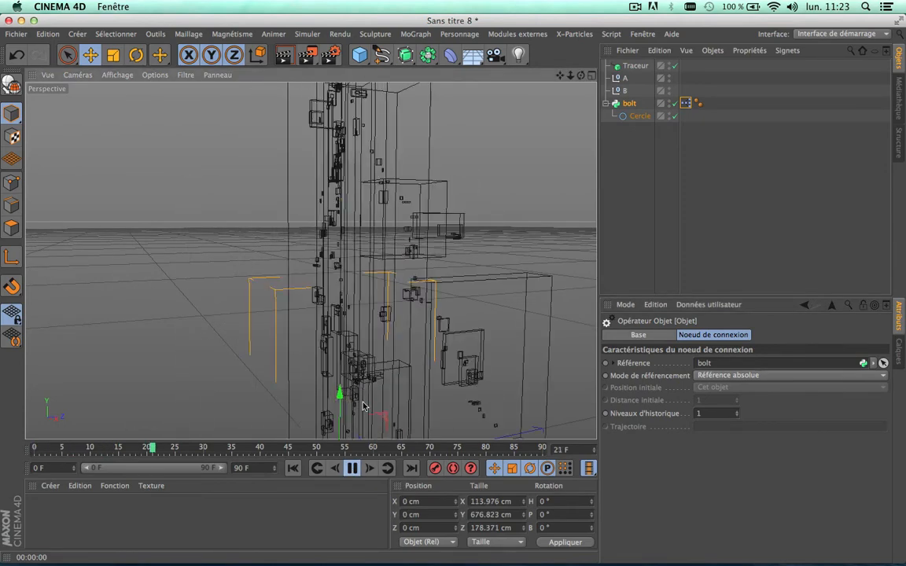
pyautogui.click(351, 469)
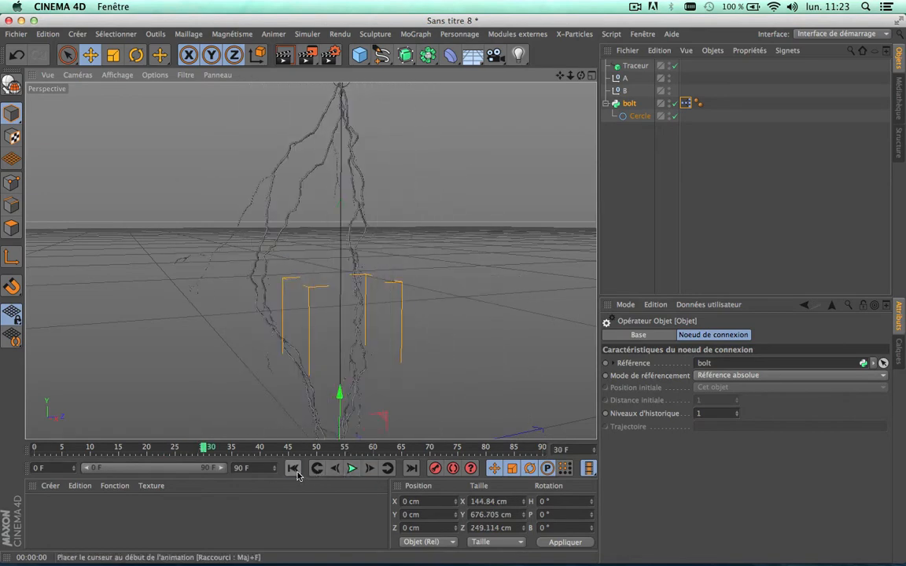
pyautogui.click(293, 468)
pyautogui.click(353, 468)
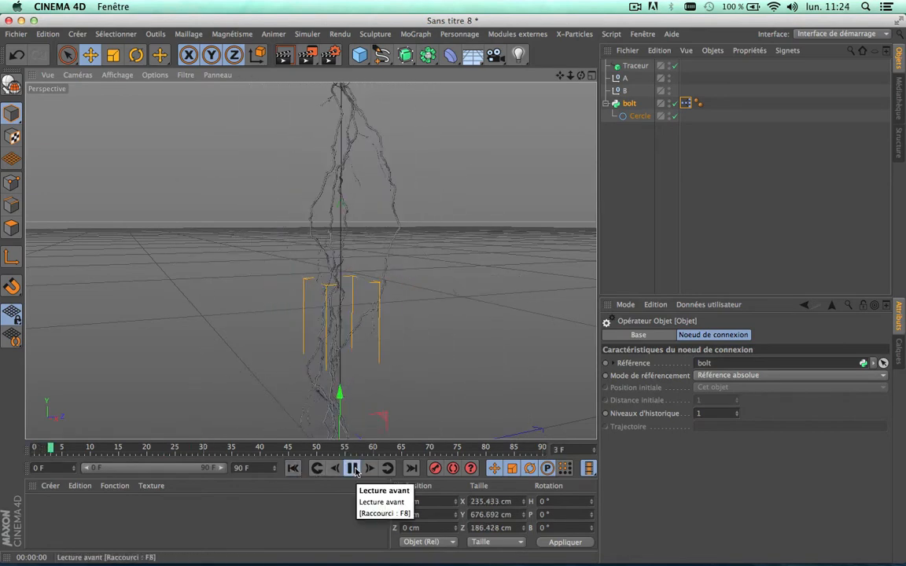
pyautogui.click(352, 469)
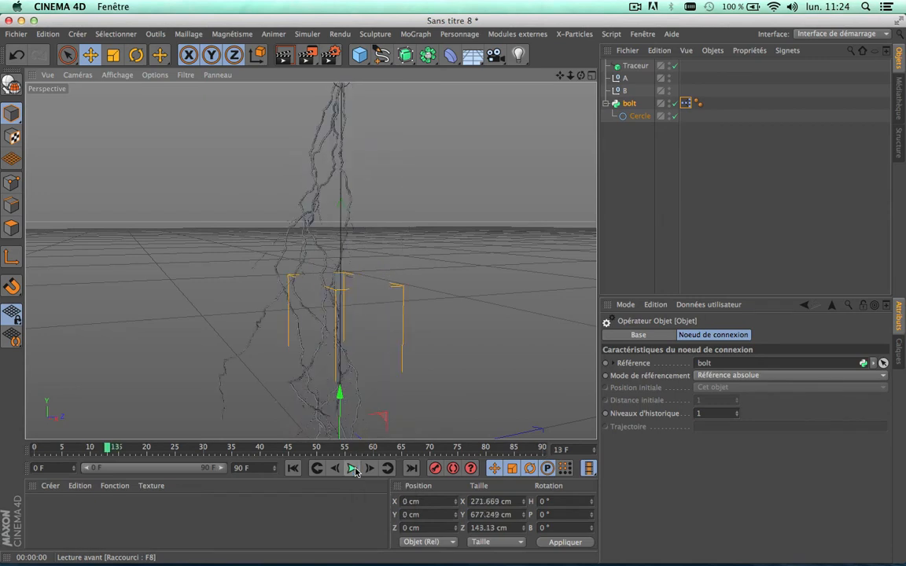
# Set the radius of the bolt's Cercle profile to 2 cm and return to the first frame
pyautogui.click(629, 103)
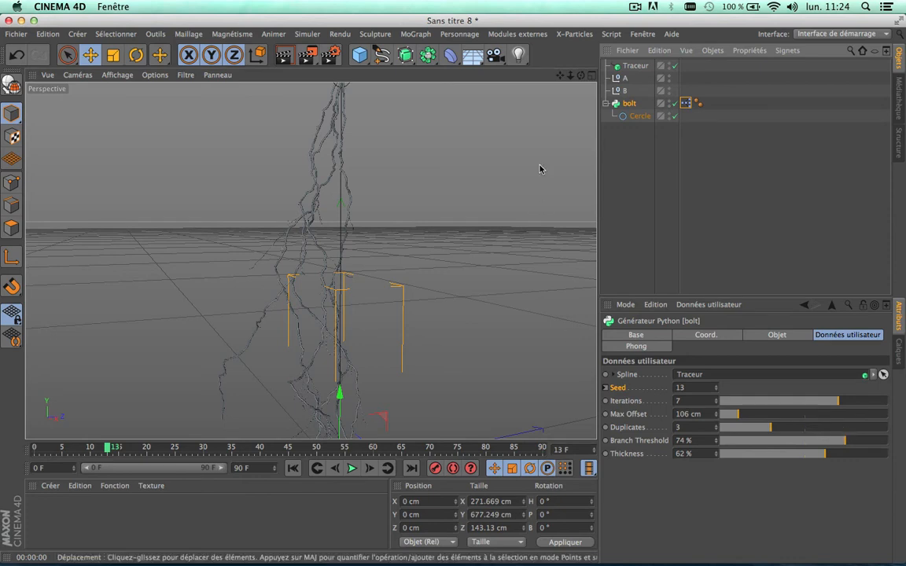
pyautogui.click(638, 117)
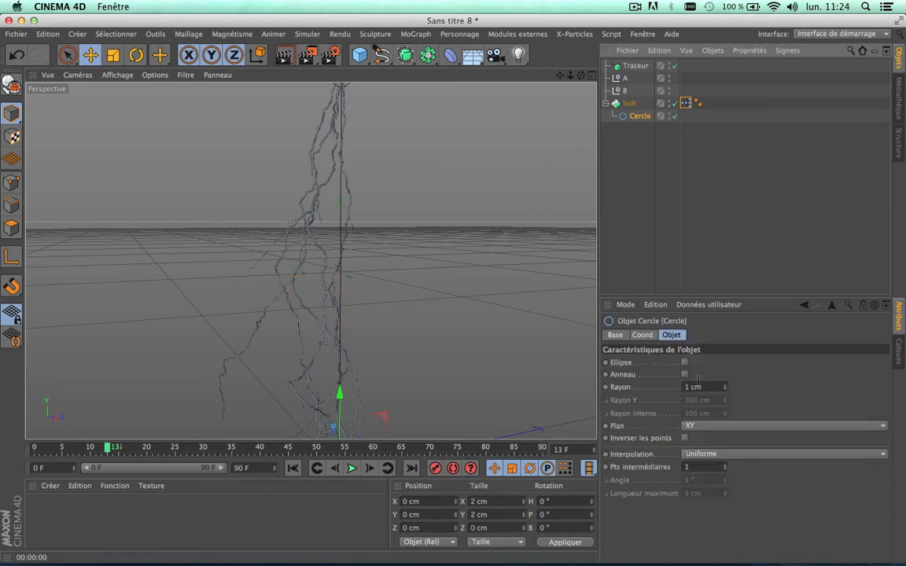
pyautogui.doubleClick(704, 387)
pyautogui.write('2')
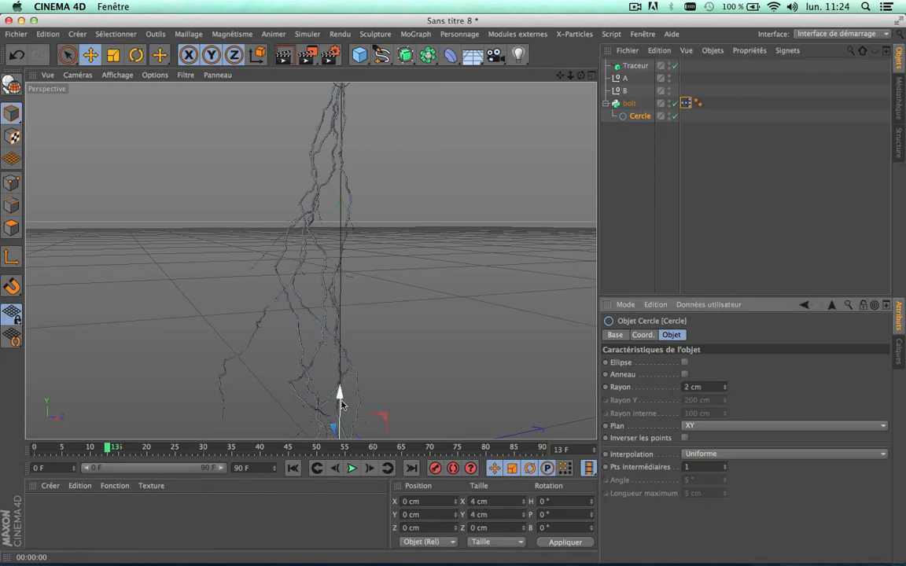
pyautogui.click(293, 468)
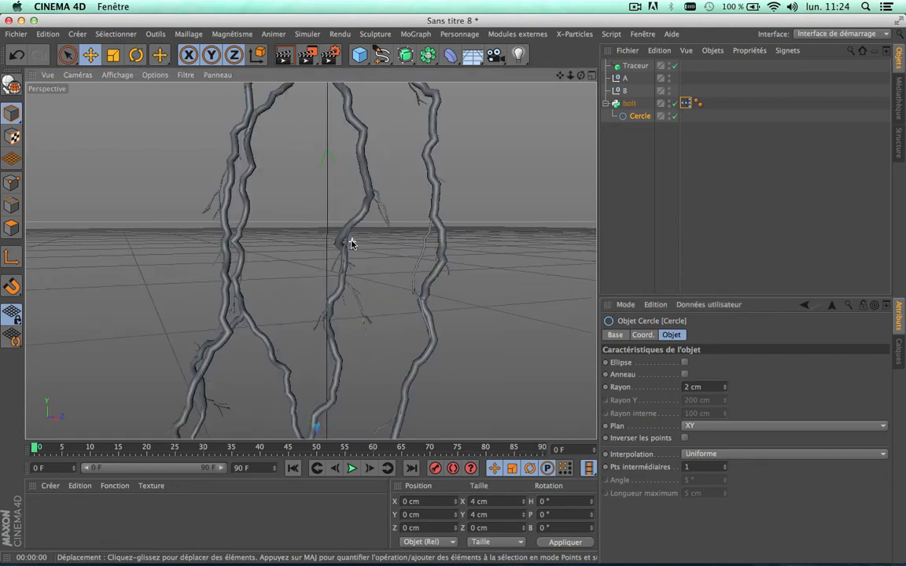
# Try a 10 cm radius on the Cercle profile and preview the animation from around frame 52
pyautogui.doubleClick(698, 386)
pyautogui.press('Return')
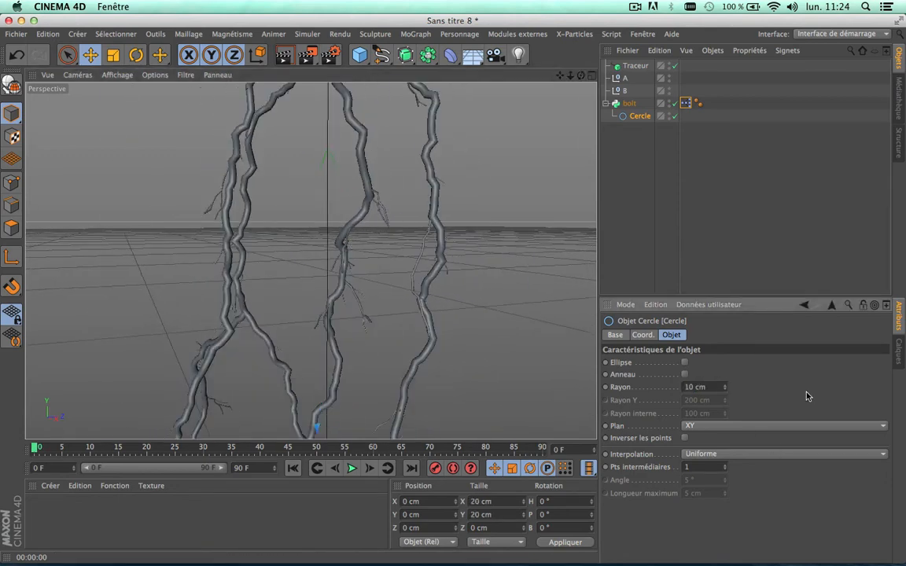
pyautogui.click(327, 447)
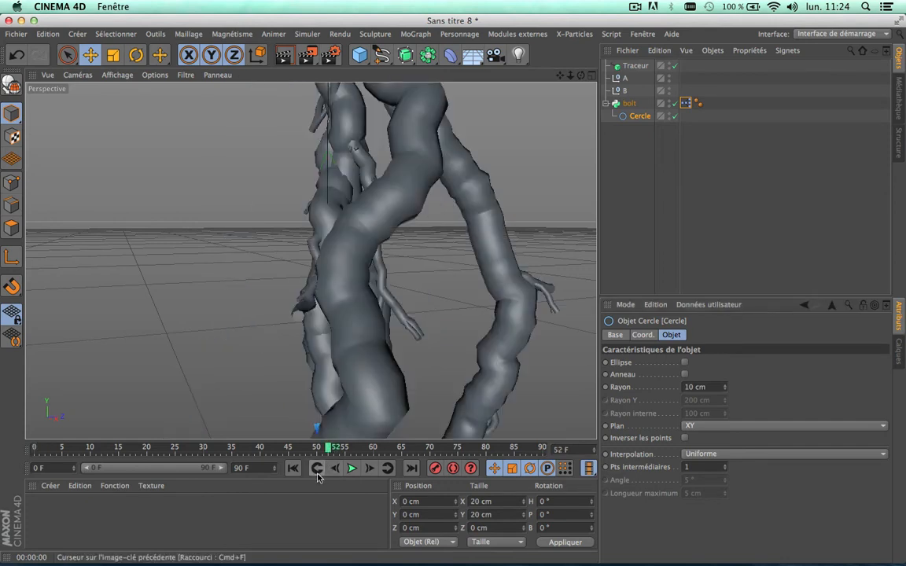
pyautogui.scroll(-5, 351, 331)
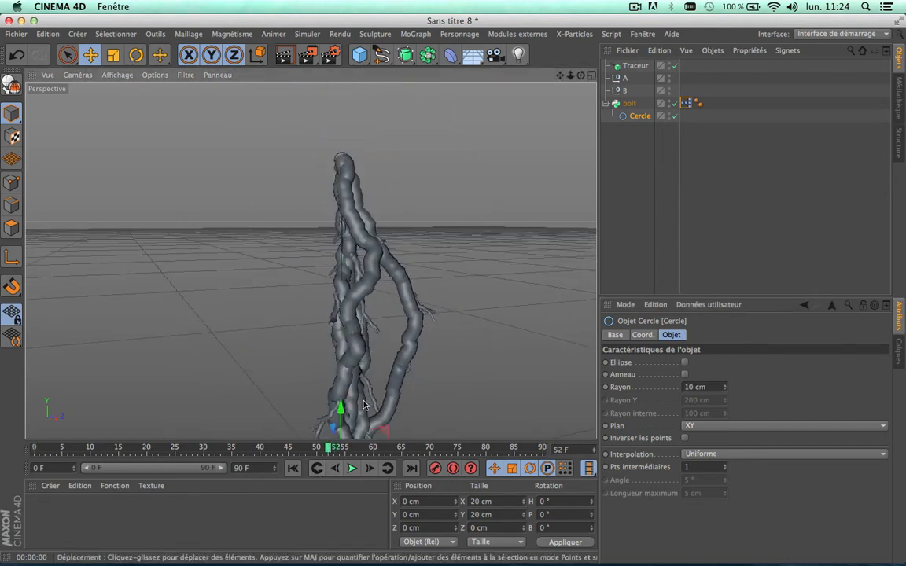
pyautogui.click(352, 468)
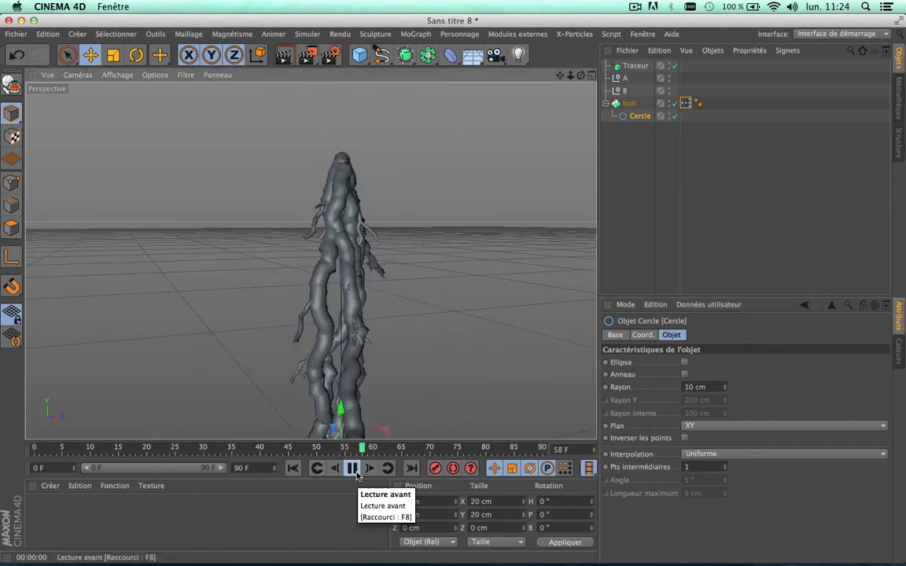
pyautogui.click(351, 469)
# Set the Cercle profile's radius to 0.5 cm and replay the animation from the first frame
pyautogui.doubleClick(700, 387)
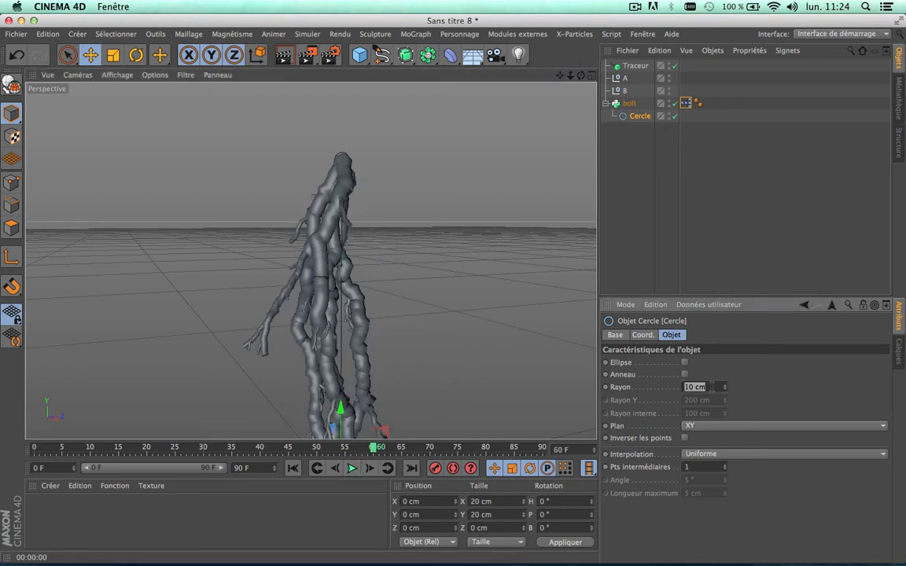
pyautogui.write('0.5')
pyautogui.press('Return')
pyautogui.click(295, 469)
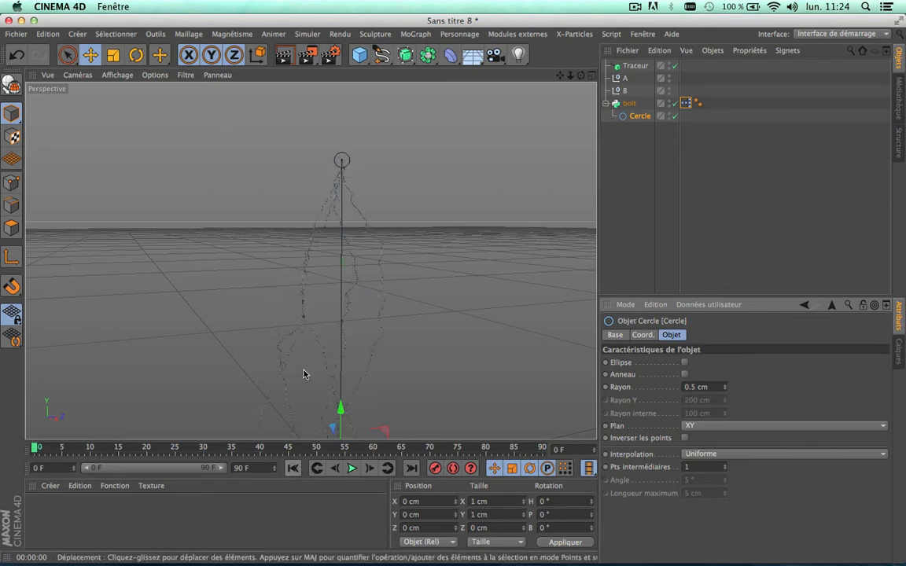
pyautogui.scroll(6, 327, 307)
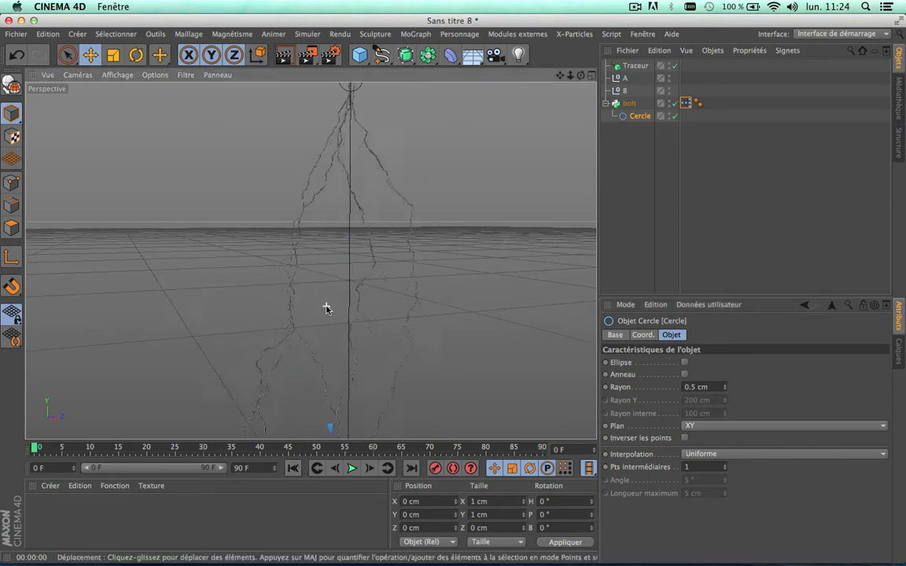
pyautogui.click(351, 469)
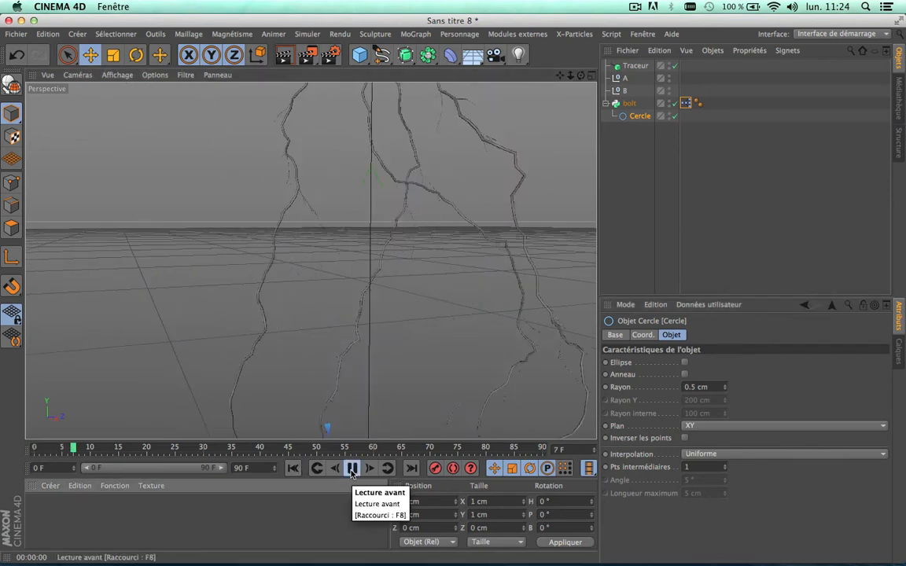
pyautogui.click(352, 469)
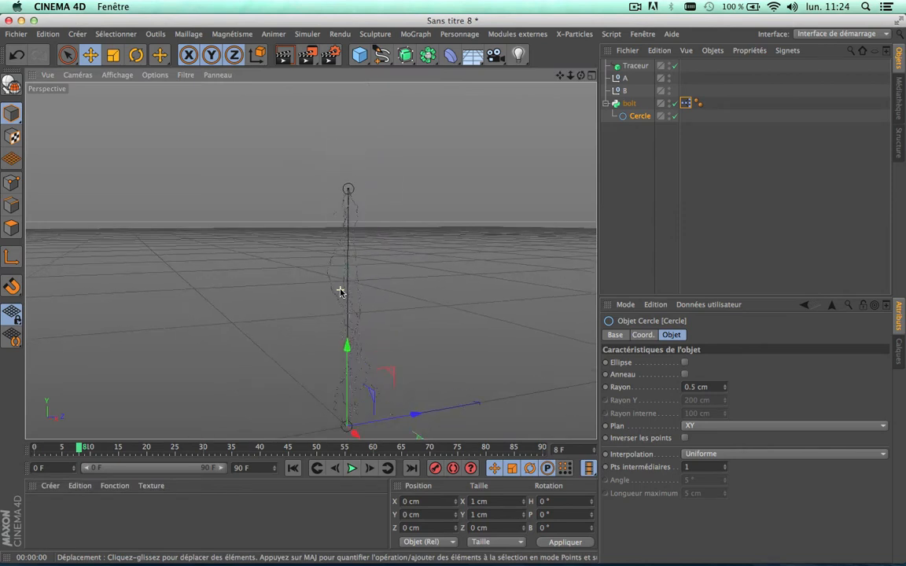
# Create a new material and load a Dégradé shader as the texture of its Couleur channel
pyautogui.moveTo(559, 79); pyautogui.dragTo(559, 80)
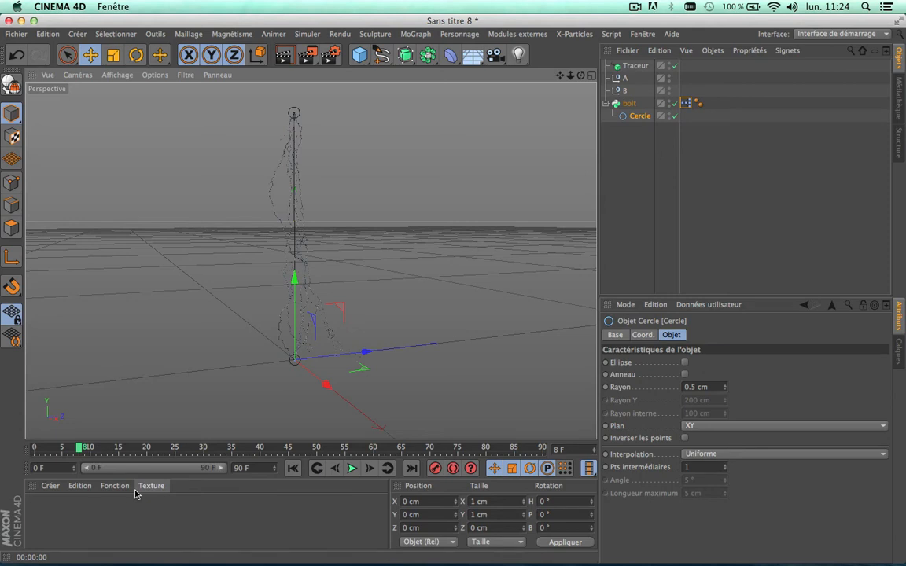
pyautogui.doubleClick(64, 520)
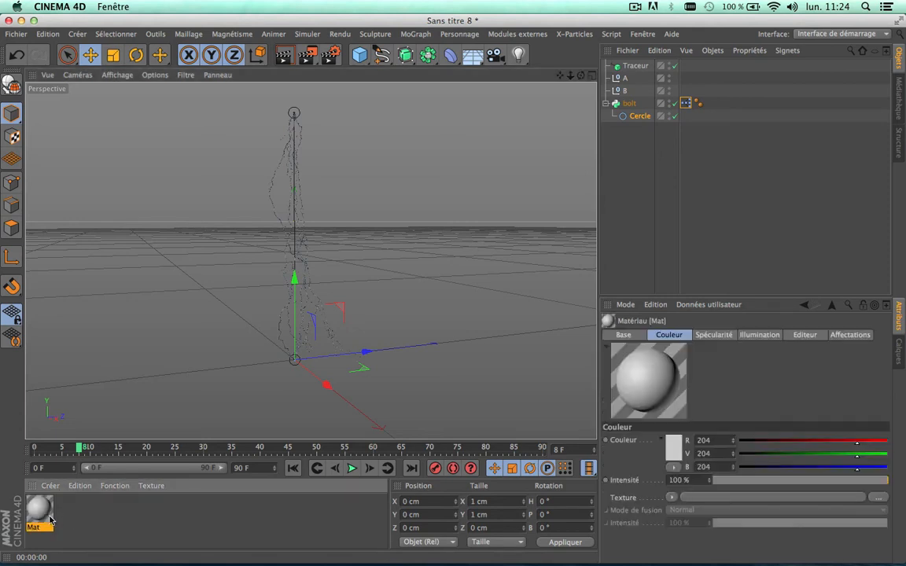
pyautogui.doubleClick(41, 510)
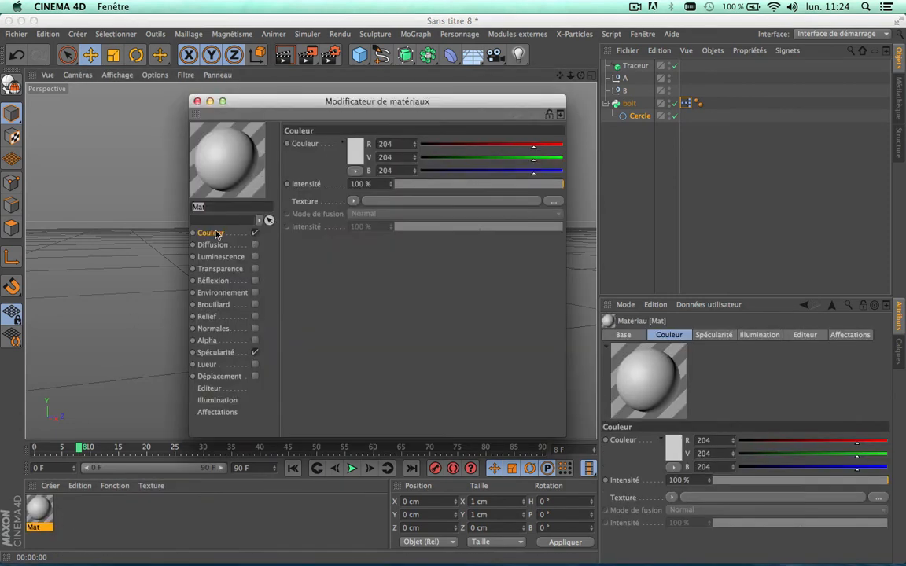
pyautogui.click(354, 202)
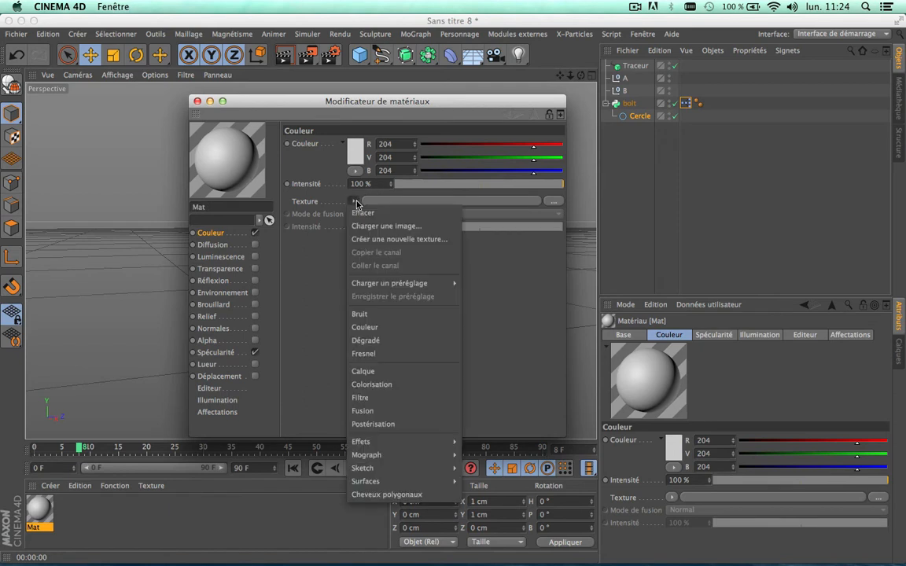
pyautogui.click(385, 341)
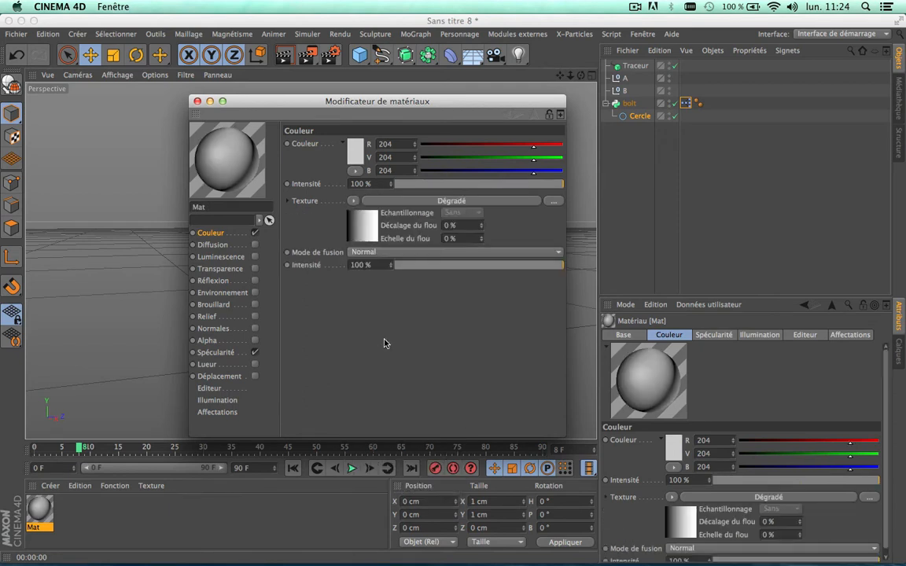
# Set the starting knot of the Dégradé shader to saturated blue with RGB 0, 36, 242
pyautogui.click(370, 236)
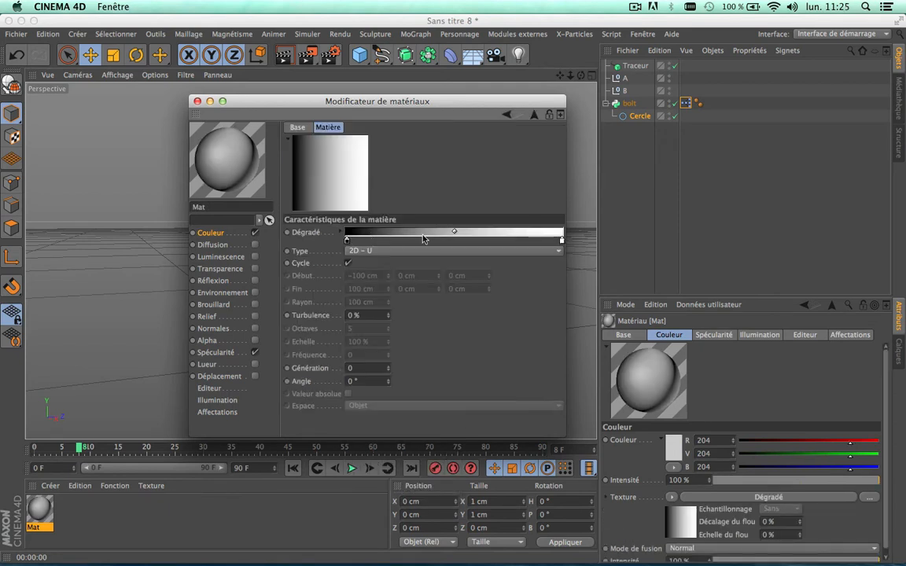
pyautogui.doubleClick(346, 240)
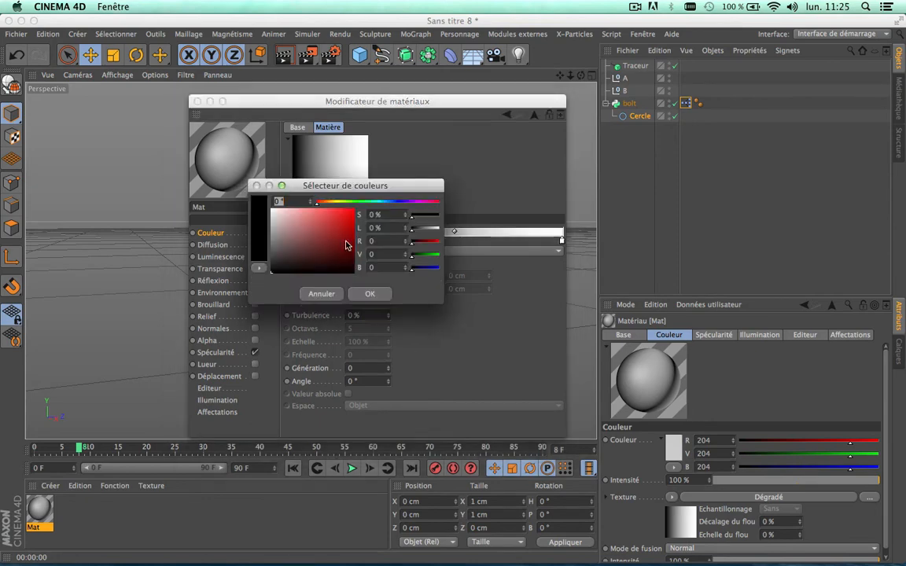
pyautogui.moveTo(365, 202); pyautogui.dragTo(395, 202)
pyautogui.moveTo(335, 222); pyautogui.dragTo(375, 214)
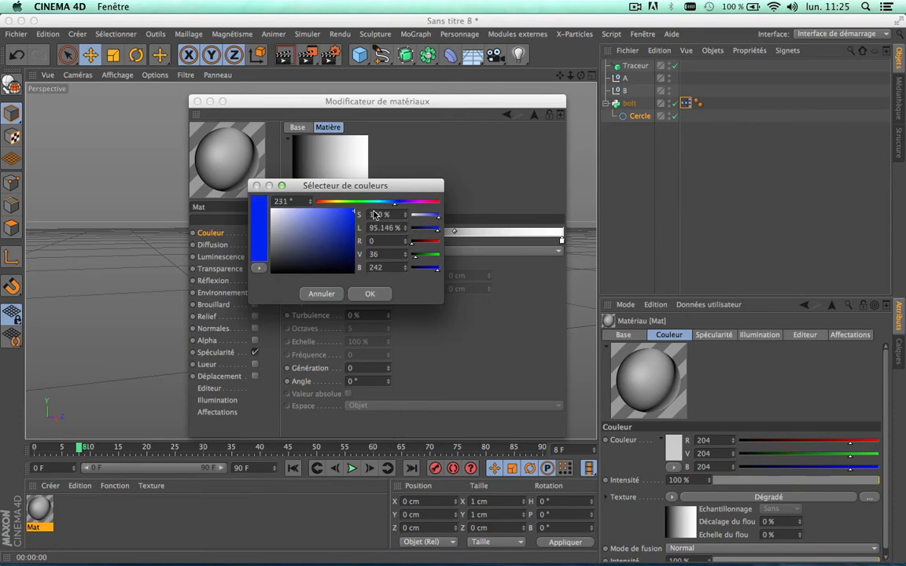
pyautogui.click(379, 299)
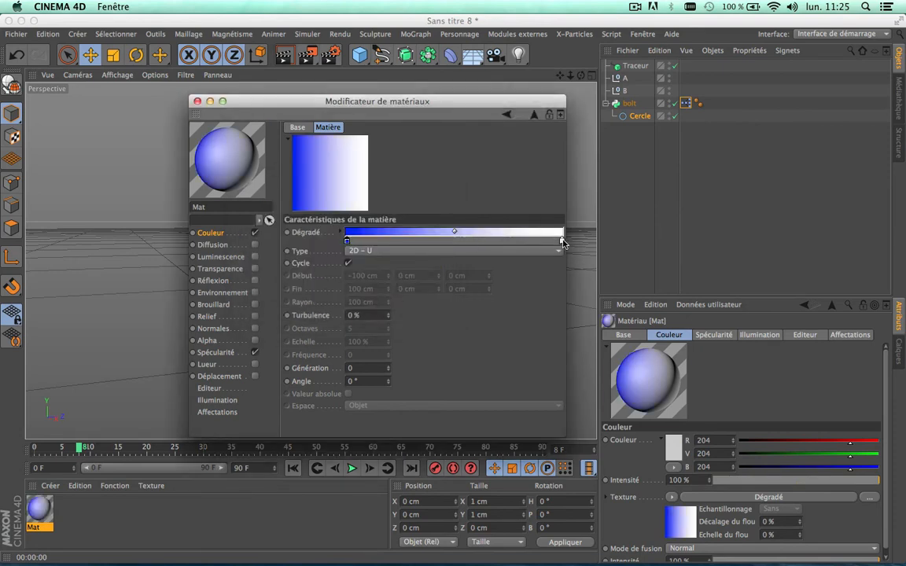
# Set the gradient's end knot to a lighter azure blue
pyautogui.doubleClick(561, 239)
pyautogui.moveTo(585, 206); pyautogui.dragTo(604, 206)
pyautogui.moveTo(535, 224); pyautogui.dragTo(570, 205)
pyautogui.click(589, 294)
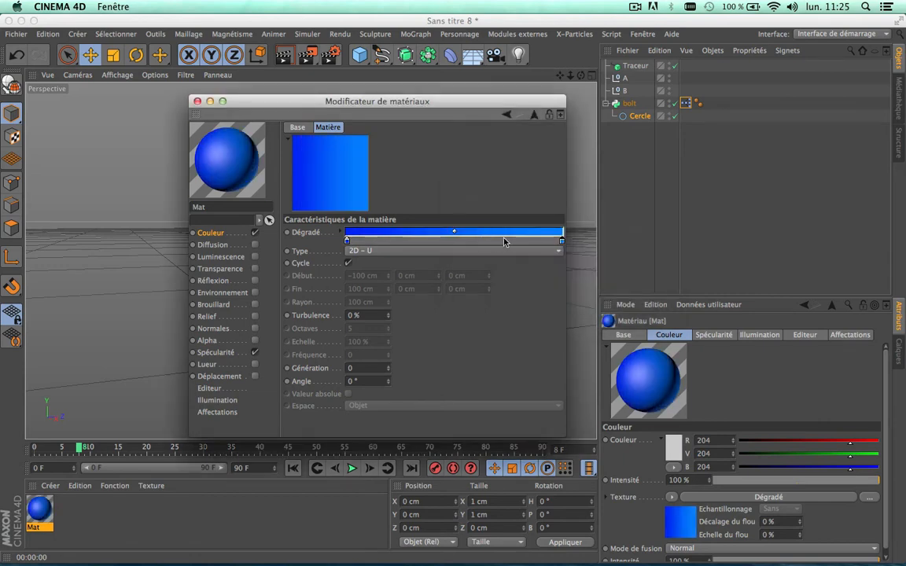
# Add a white knot at the gradient's centre and pull both interpolation handles closer to it to narrow the white band
pyautogui.doubleClick(454, 241)
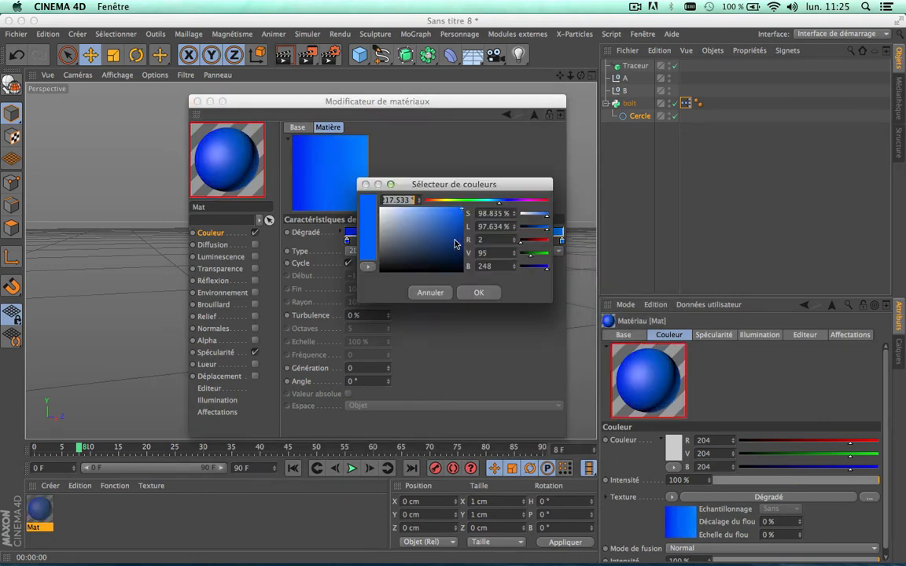
pyautogui.moveTo(454, 241); pyautogui.dragTo(308, 187)
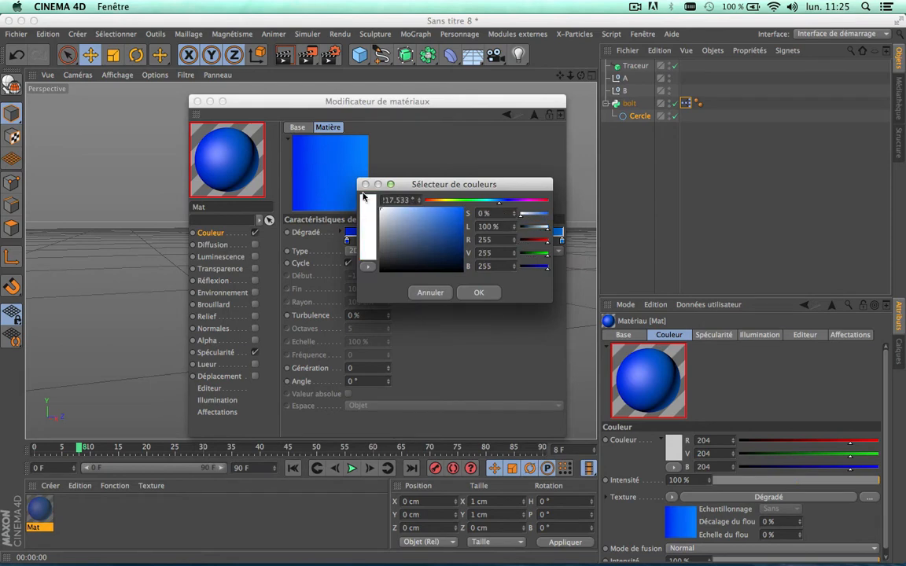
pyautogui.click(478, 292)
pyautogui.moveTo(402, 234); pyautogui.dragTo(436, 232)
pyautogui.moveTo(508, 233); pyautogui.dragTo(474, 234)
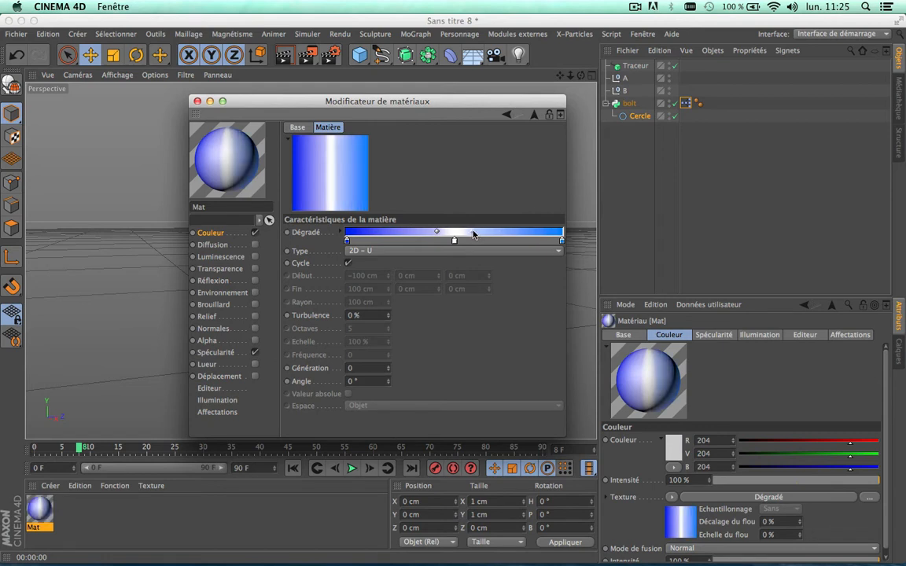
# Set the Dégradé shader's Turbulence to 11 %, try a Fréquence of 2 and return it to 0
pyautogui.click(388, 314)
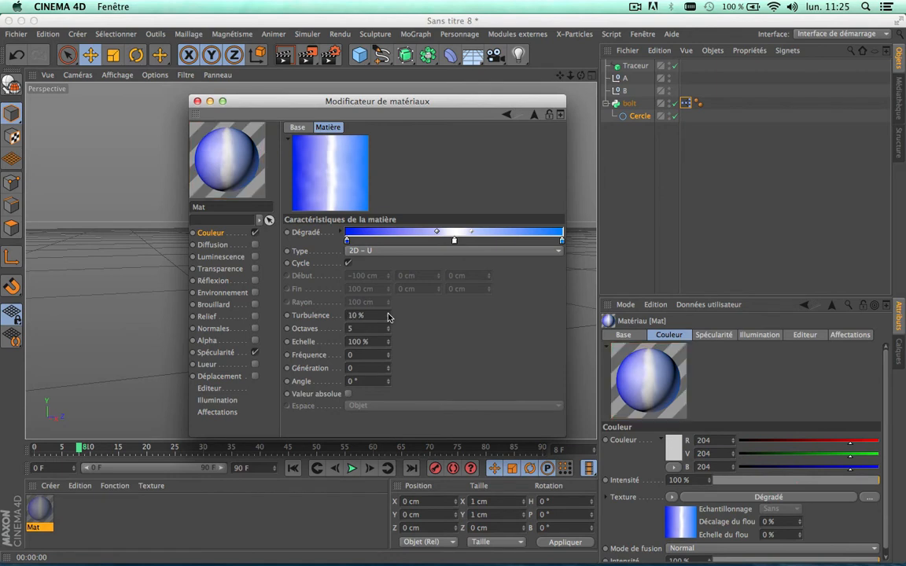
pyautogui.click(387, 313)
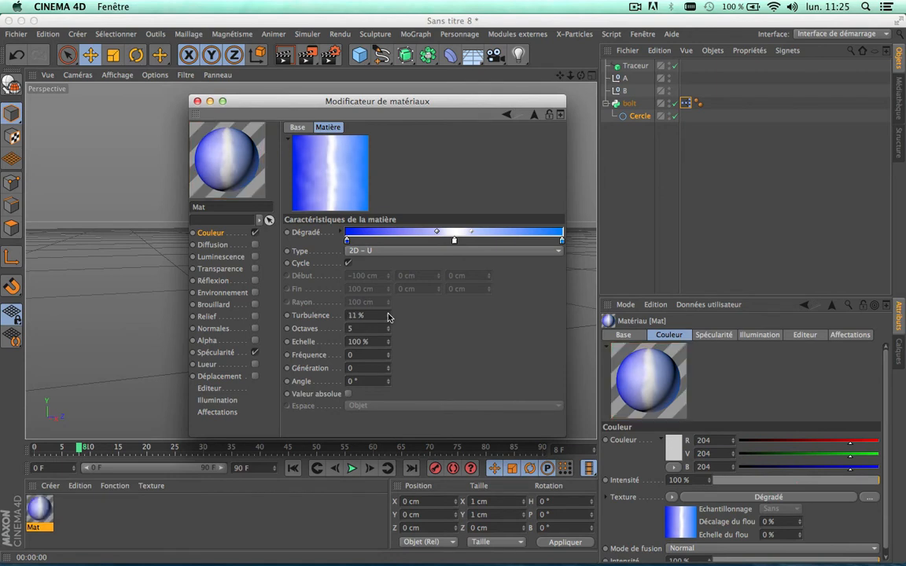
pyautogui.click(388, 353)
pyautogui.click(389, 353)
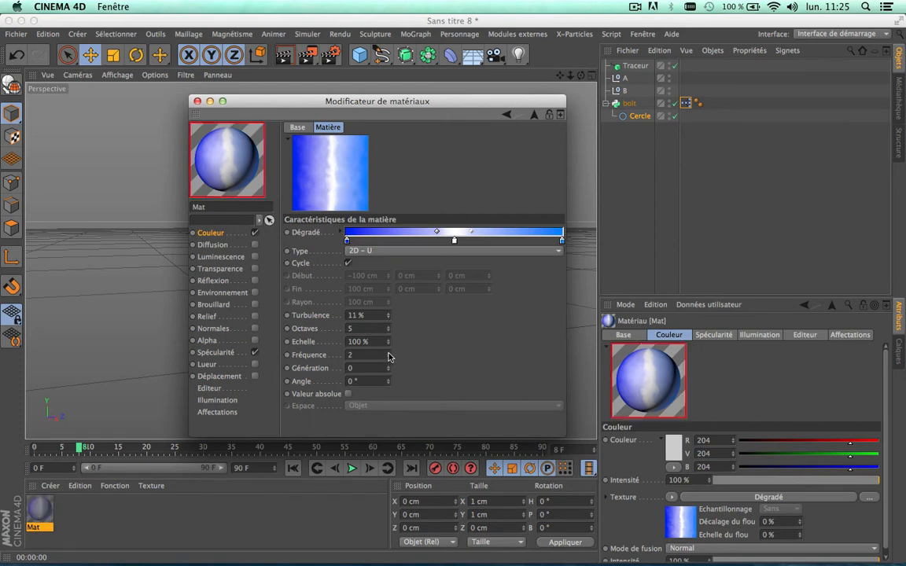
pyautogui.click(389, 358)
pyautogui.click(388, 358)
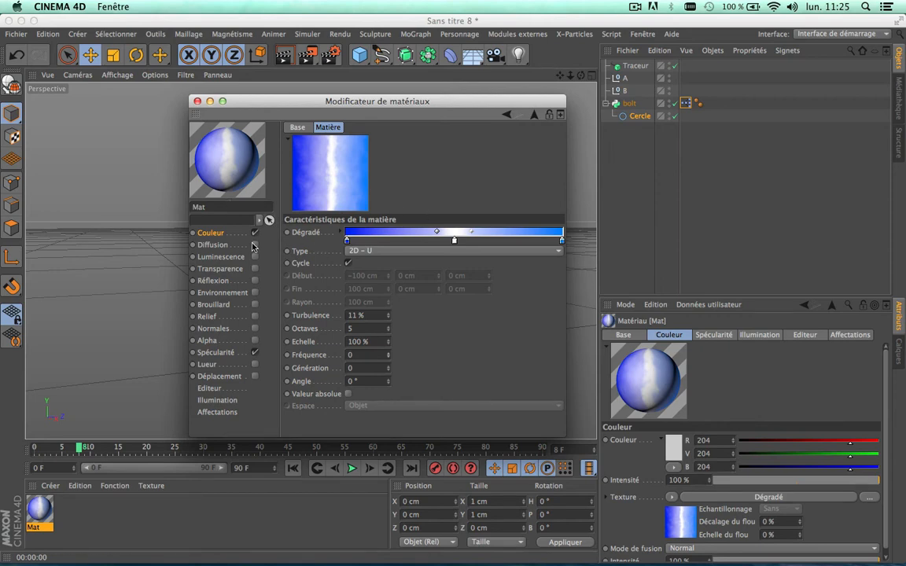
# Enable the material's Transparence channel and reduce its Intensité to 70 %
pyautogui.click(241, 271)
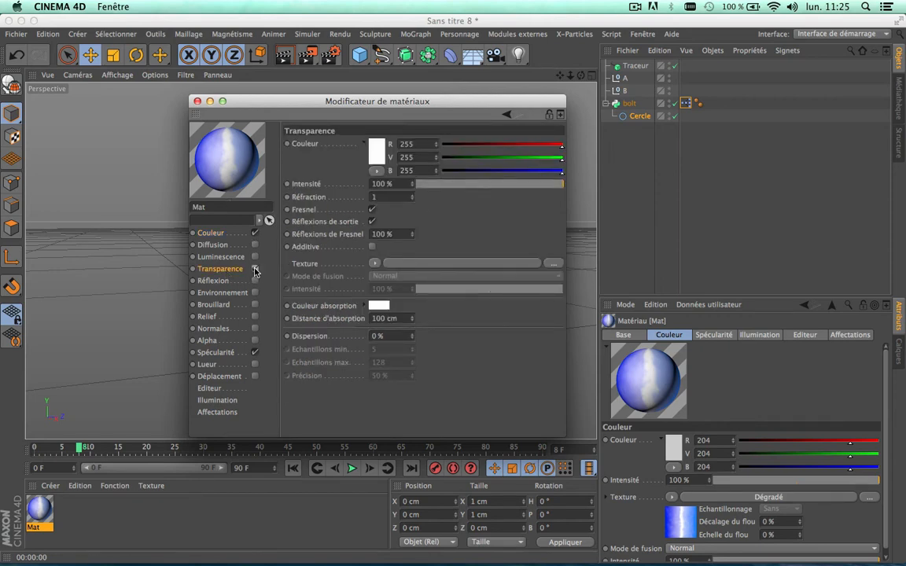
pyautogui.click(255, 269)
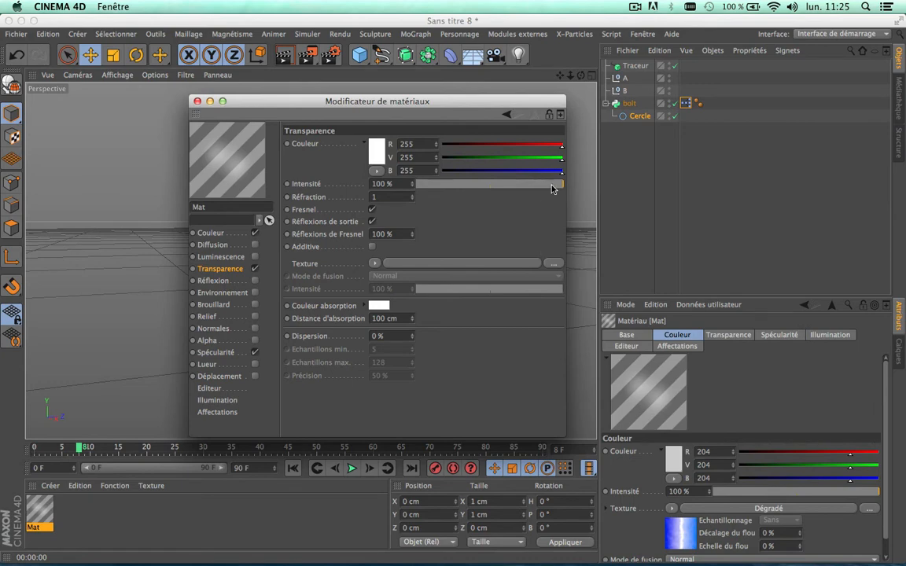
pyautogui.moveTo(551, 186); pyautogui.dragTo(519, 185)
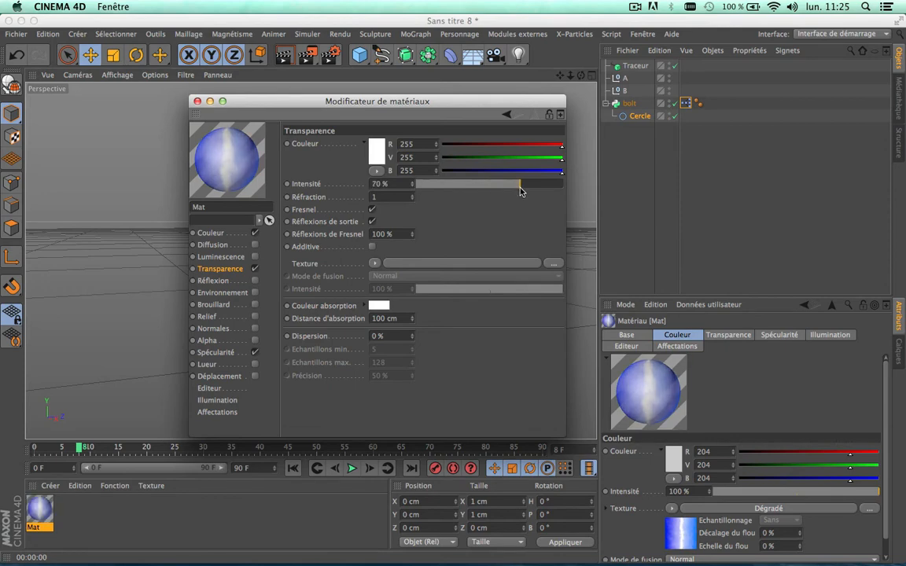
# Copy the Couleur channel's Dégradé shader into an enabled Alpha channel and turn off Transition douce
pyautogui.click(211, 233)
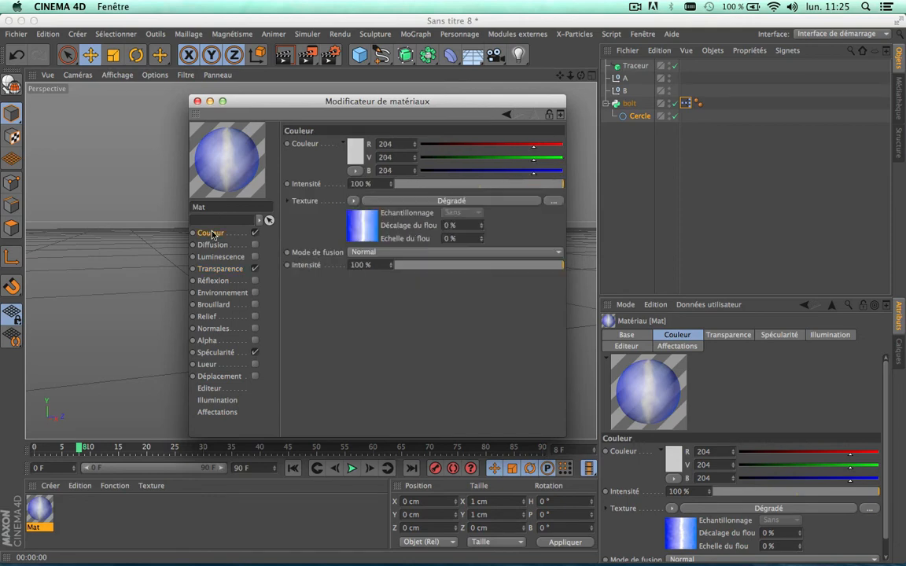
pyautogui.click(354, 202)
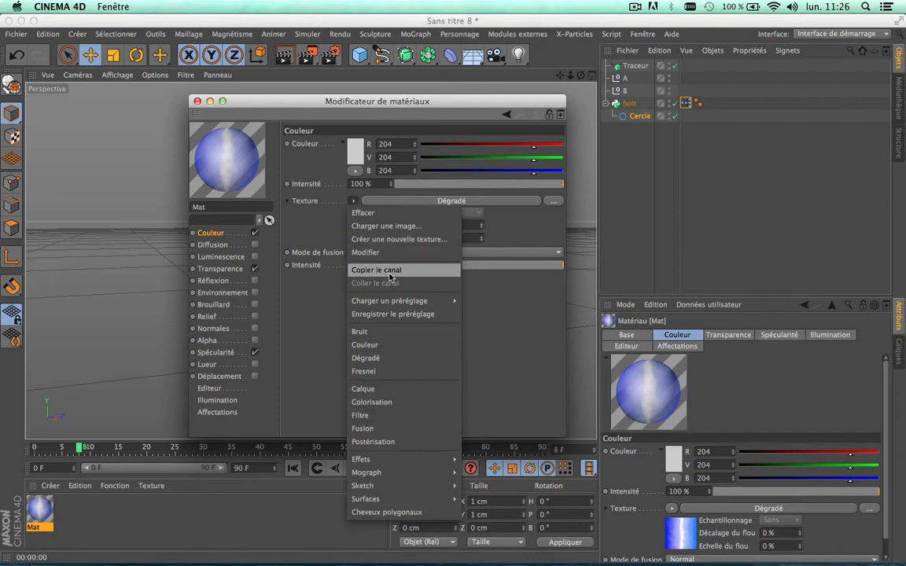
pyautogui.click(390, 272)
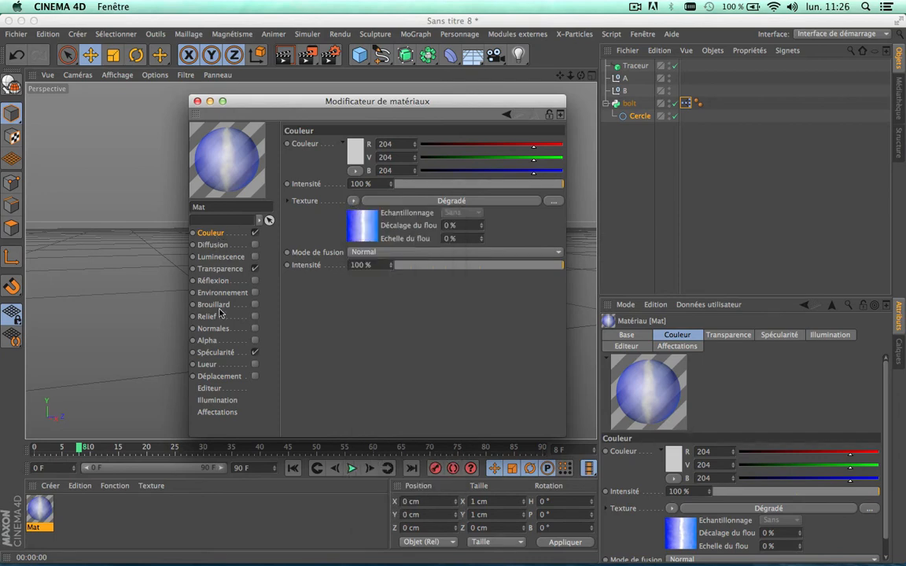
pyautogui.click(208, 341)
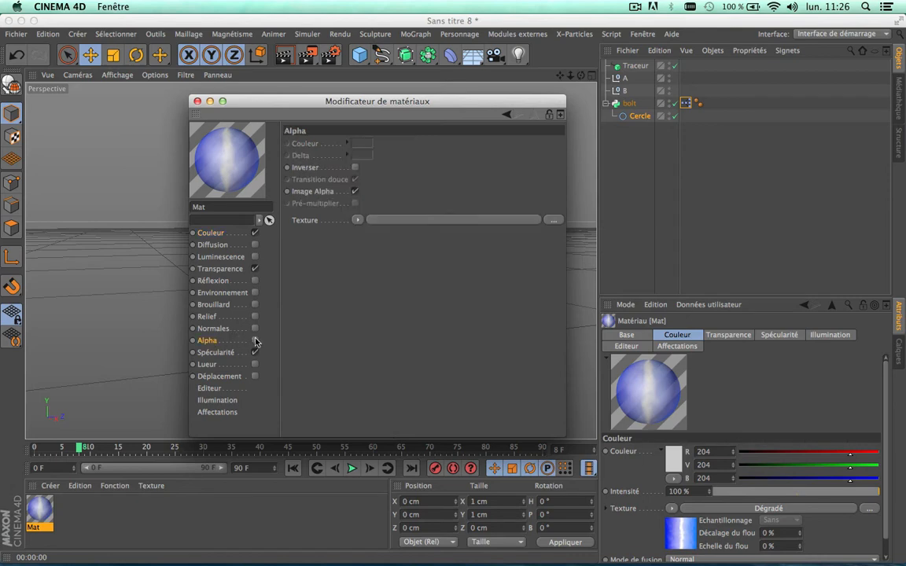
pyautogui.click(255, 341)
pyautogui.click(358, 220)
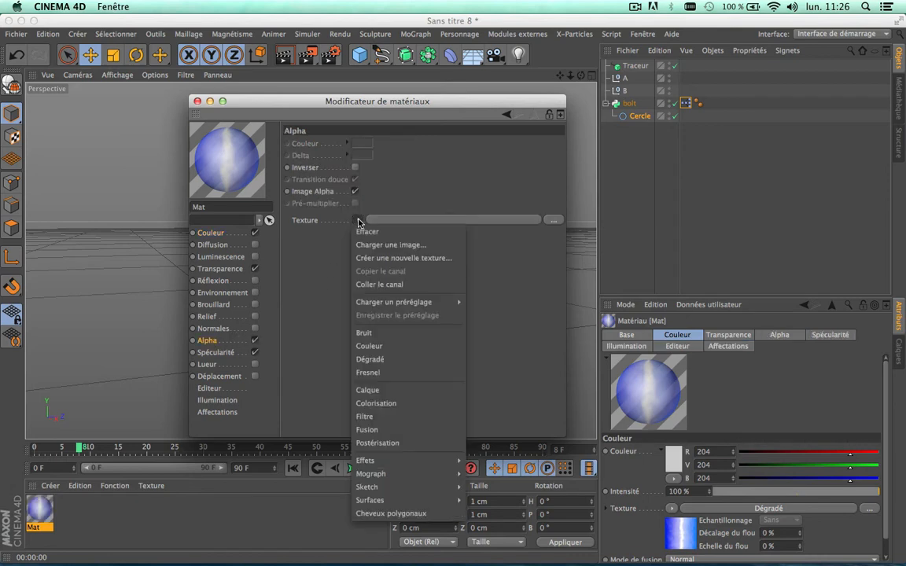
pyautogui.click(379, 285)
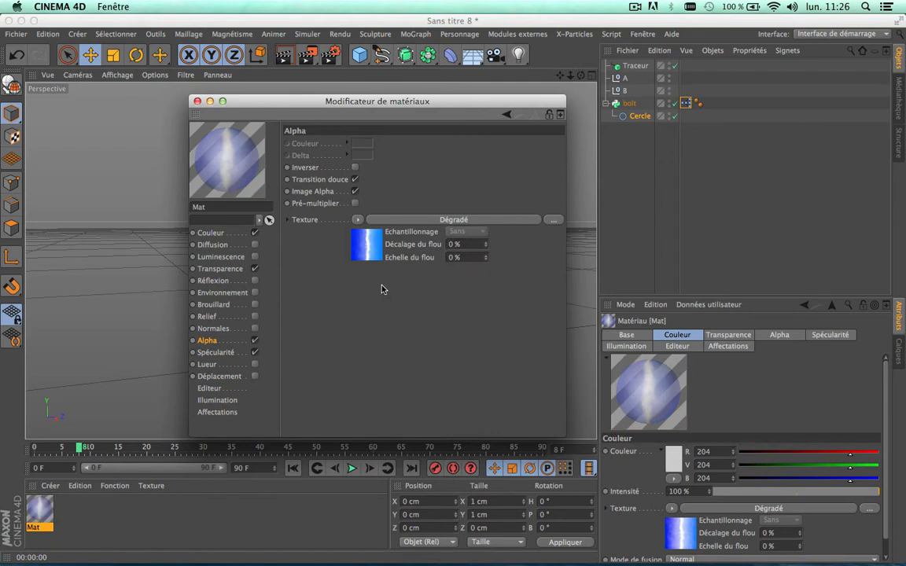
pyautogui.click(353, 180)
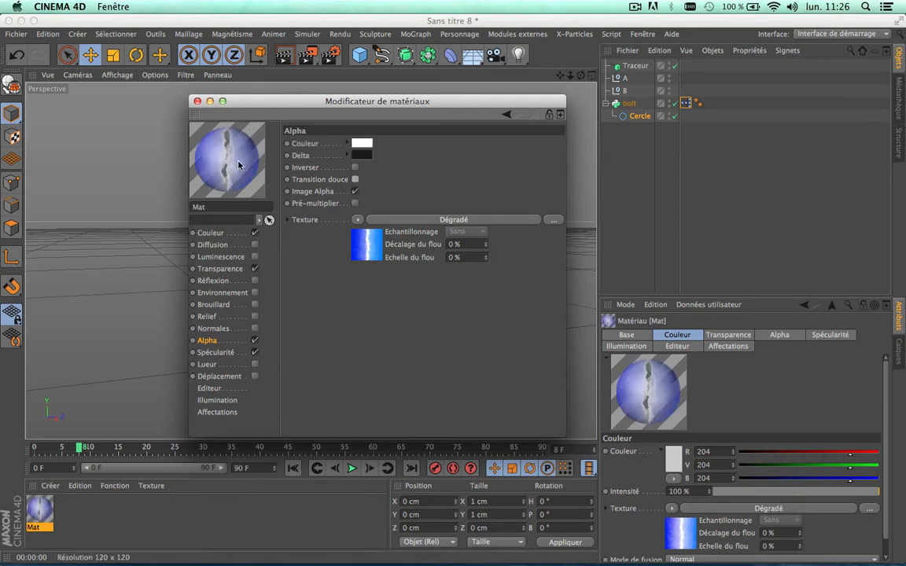
pyautogui.click(366, 246)
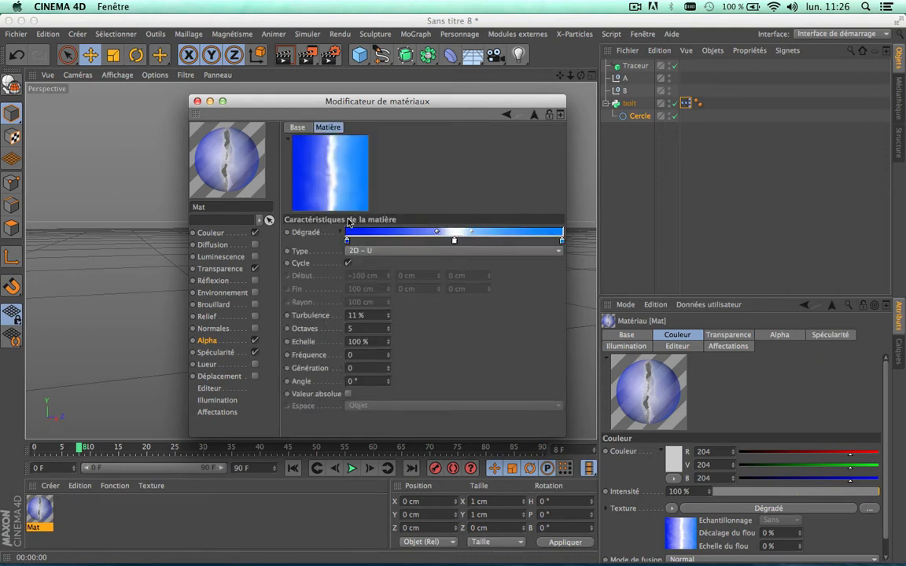
# Enable the Lueur channel with Intensité interne at 10 % and Intensité externe at 798 %, and close the material editor
pyautogui.click(209, 365)
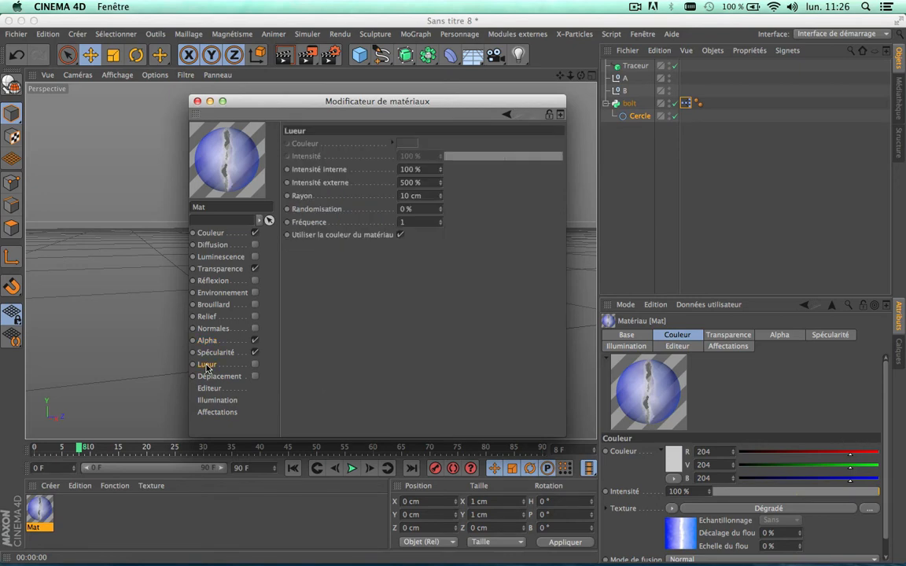
pyautogui.click(255, 365)
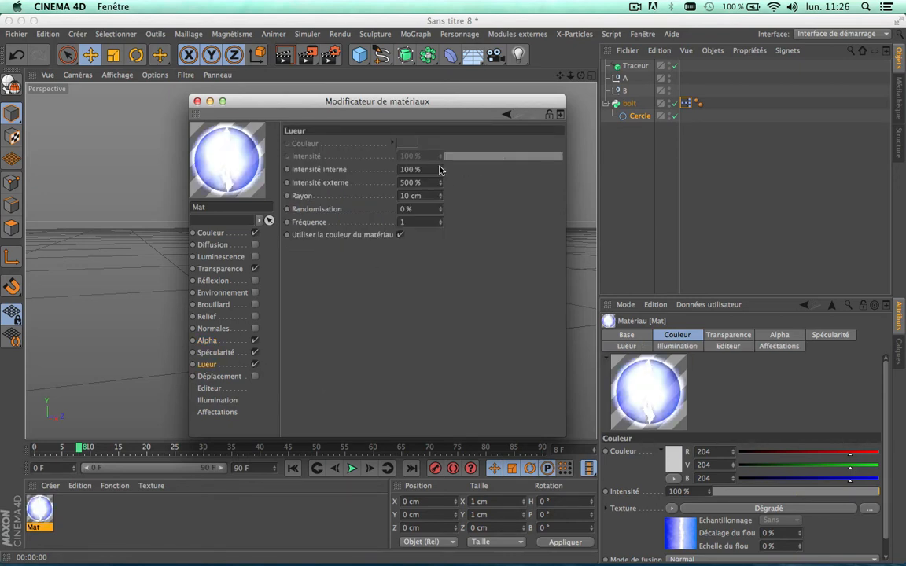
pyautogui.moveTo(439, 169); pyautogui.dragTo(409, 170)
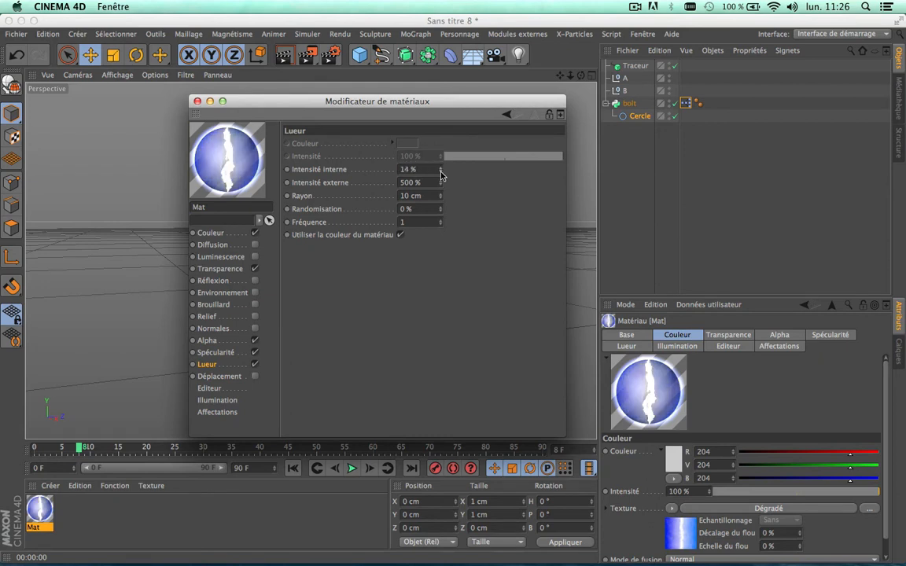
pyautogui.moveTo(439, 172); pyautogui.dragTo(440, 181)
pyautogui.moveTo(440, 175); pyautogui.dragTo(441, 179)
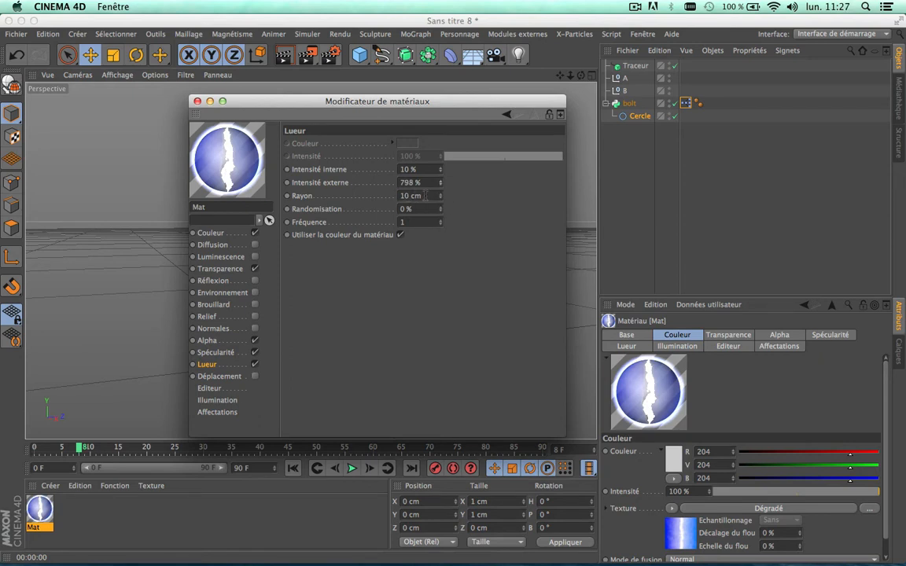
pyautogui.moveTo(440, 199); pyautogui.dragTo(435, 201)
pyautogui.click(198, 101)
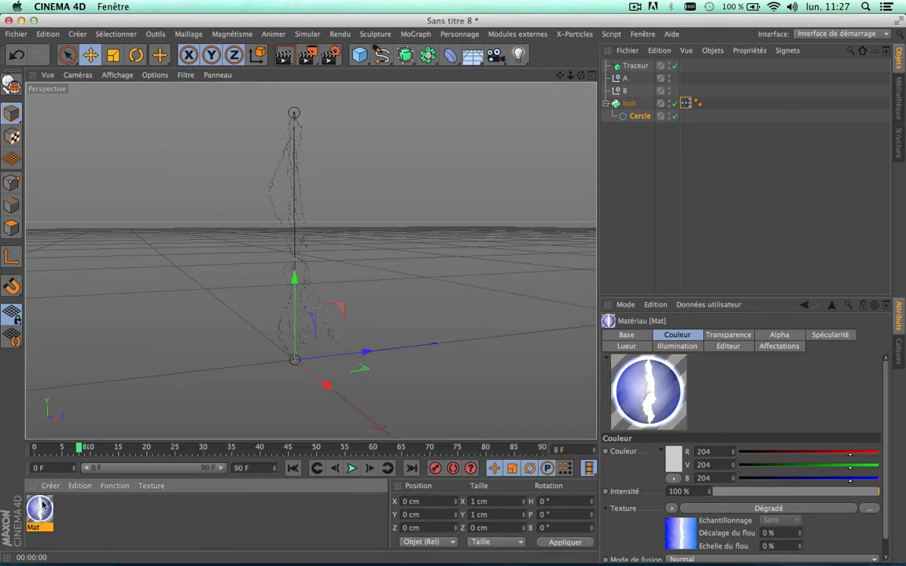
# Assign the lightning material to the bolt object and render the perspective view
pyautogui.moveTo(41, 507); pyautogui.dragTo(630, 105)
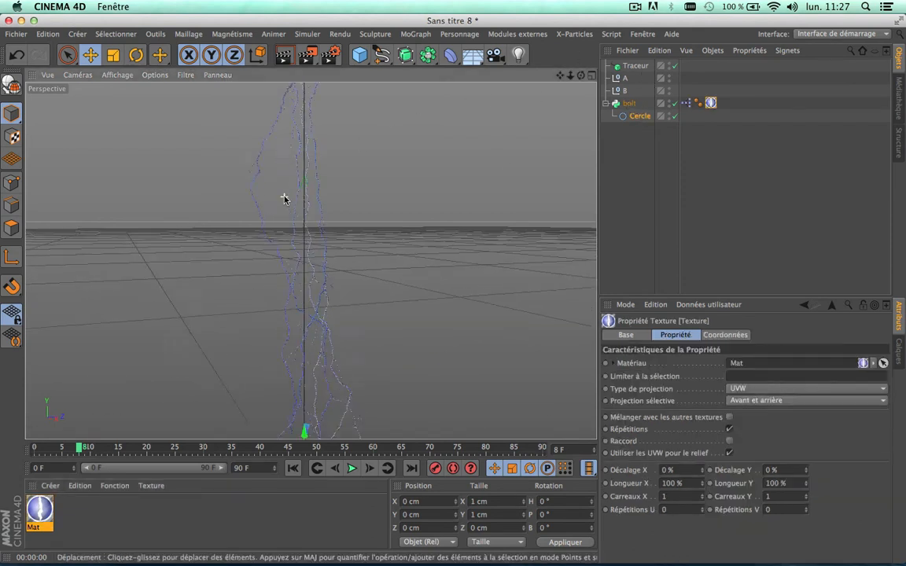
pyautogui.click(285, 57)
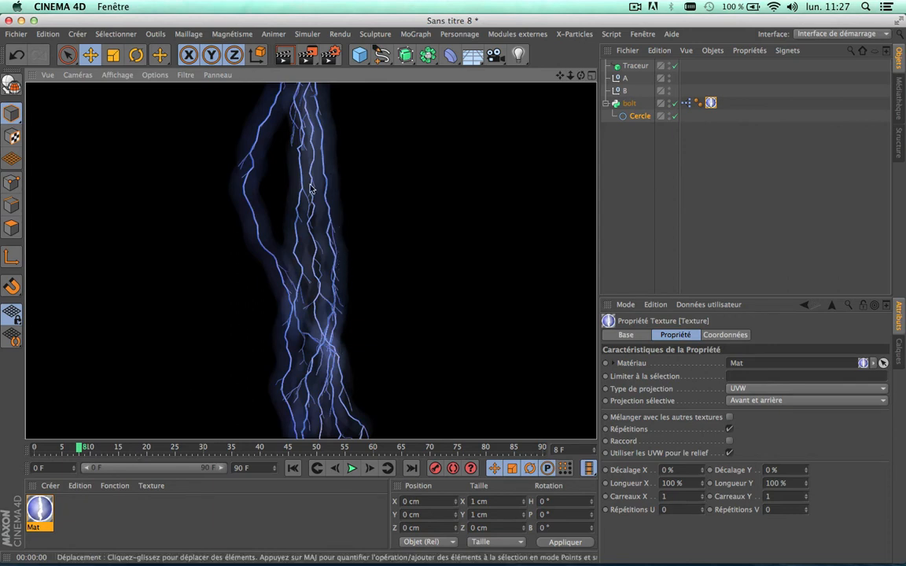
# Increase the material's Lueur Rayon to 41 cm and render the view to check the wider glow
pyautogui.doubleClick(39, 510)
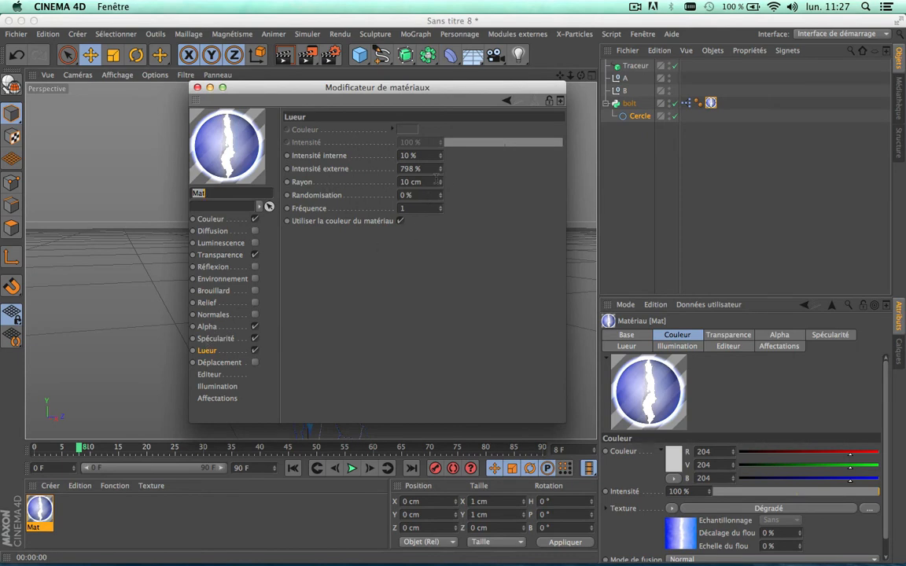
pyautogui.moveTo(440, 182); pyautogui.dragTo(441, 174)
pyautogui.click(165, 69)
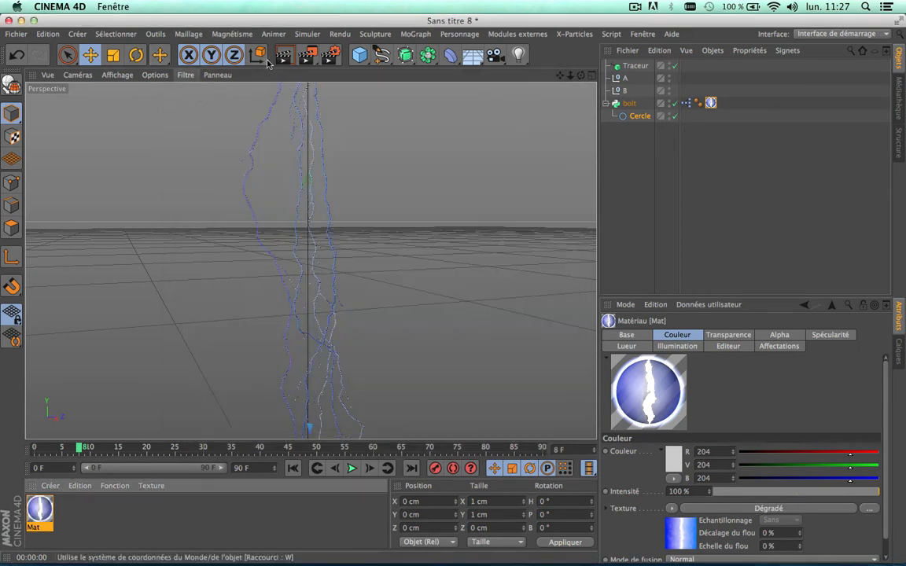
pyautogui.click(283, 57)
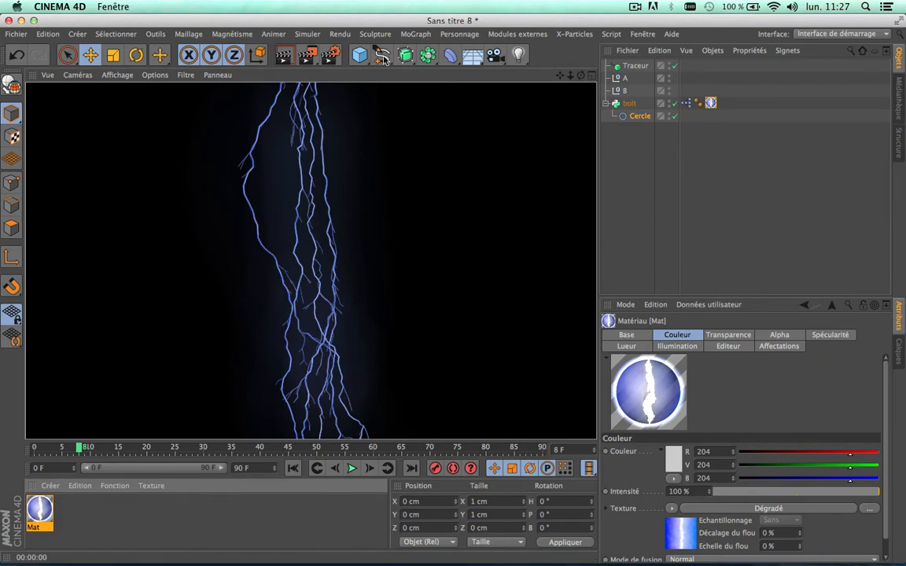
# Add a Sol object under the lightning and render the view with it
pyautogui.click(472, 56)
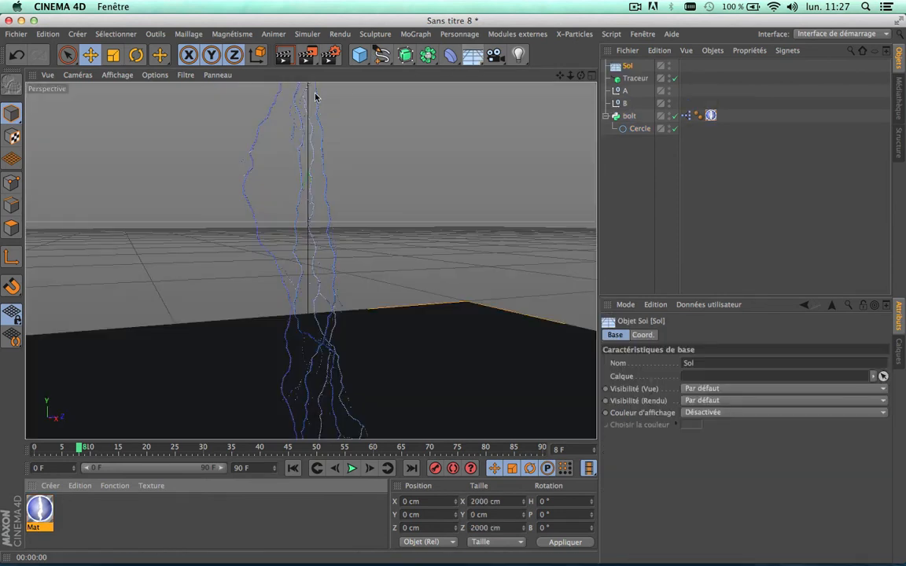
pyautogui.click(284, 58)
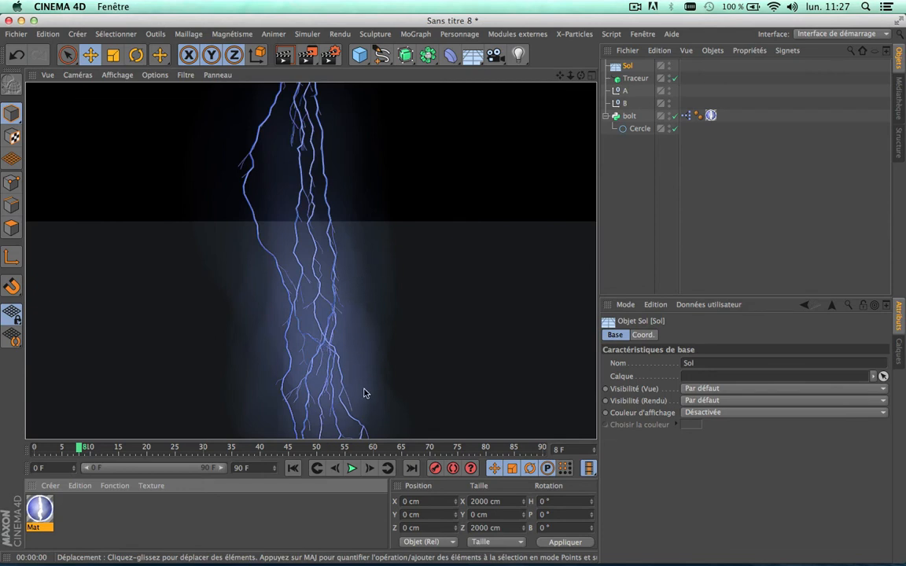
# Set the material's Lueur Rayon to 2 cm and render the view
pyautogui.doubleClick(40, 510)
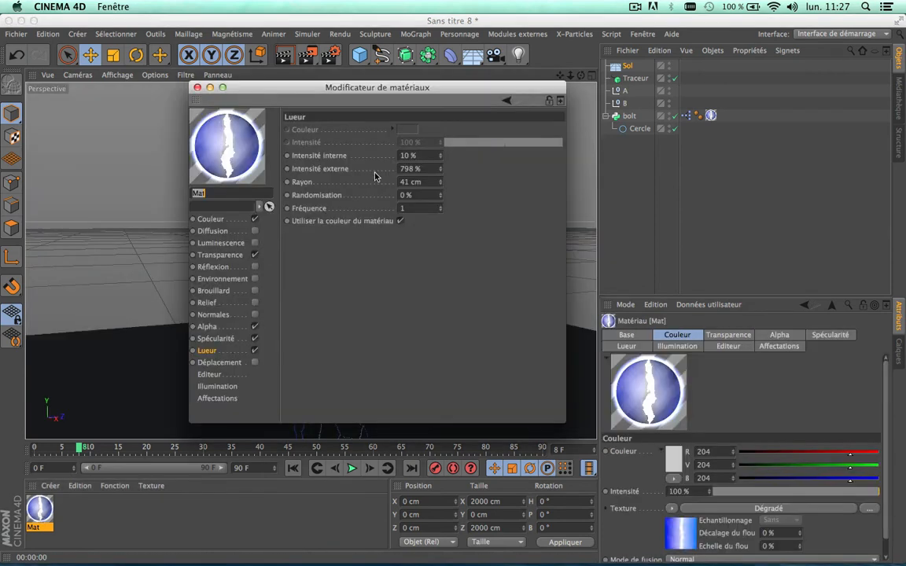
pyautogui.doubleClick(432, 182)
pyautogui.write('2')
pyautogui.click(197, 88)
pyautogui.hotkey('ctrl', 'r')
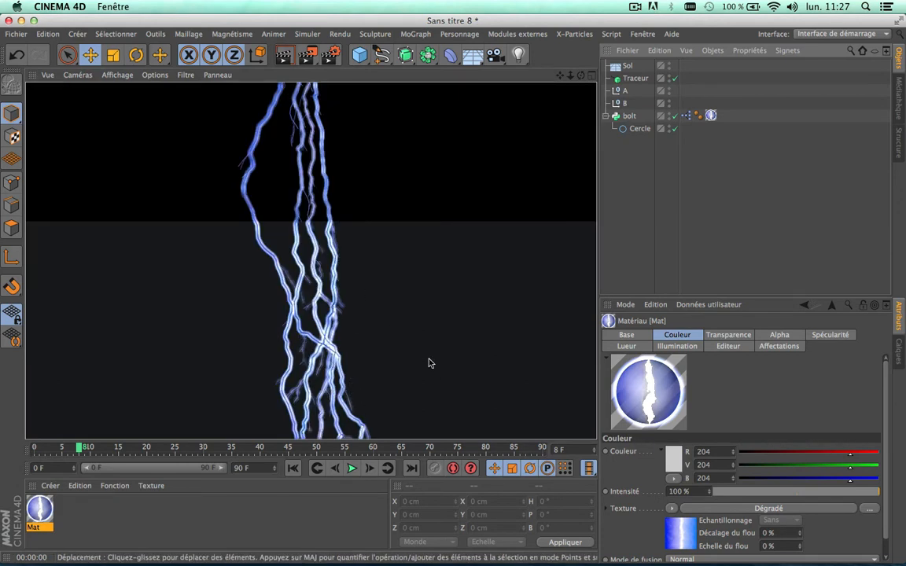
# Set the material's Lueur Rayon to 4 cm
pyautogui.doubleClick(40, 510)
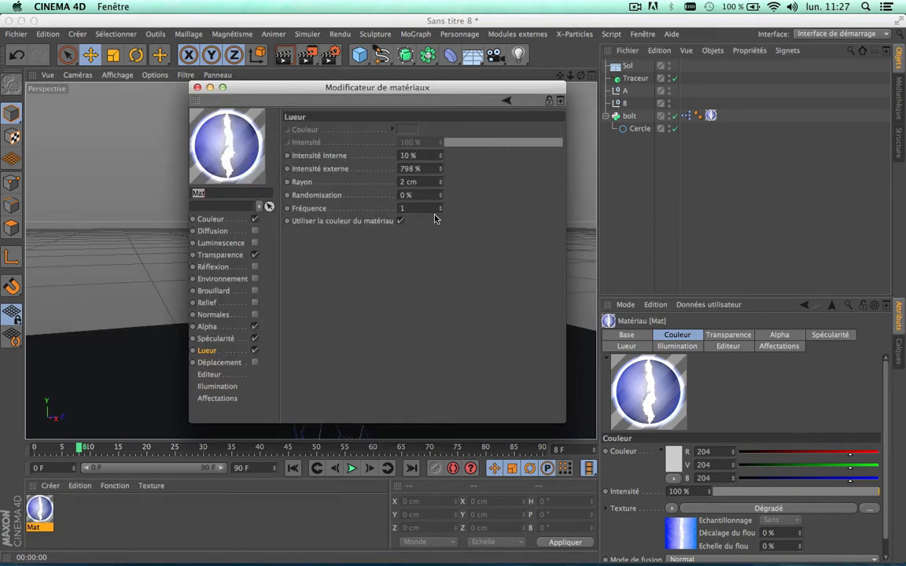
pyautogui.click(423, 181)
pyautogui.write('4')
pyautogui.press('Return')
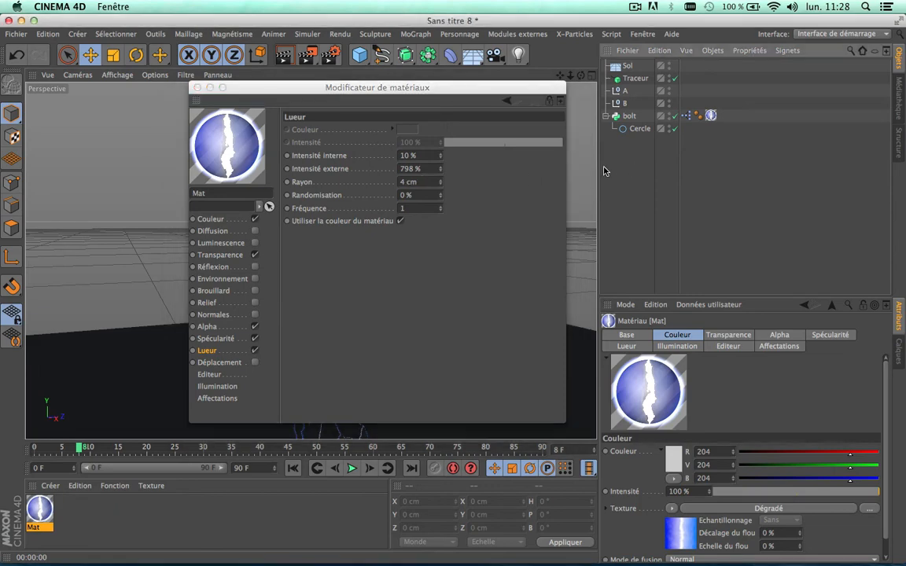
# Delete the Sol object, close the material editor and render the lightning on its own
pyautogui.click(627, 66)
pyautogui.press('Delete')
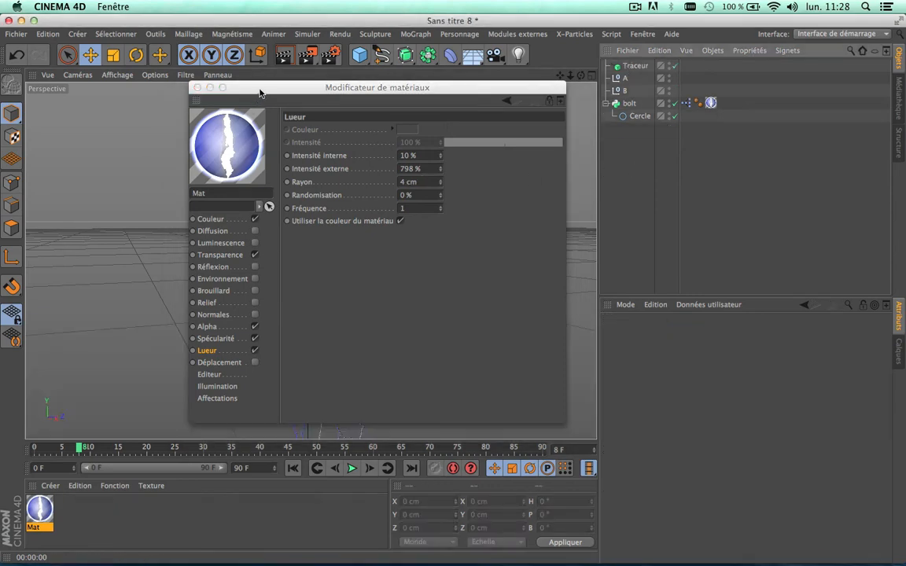
pyautogui.moveTo(260, 94); pyautogui.dragTo(425, 132)
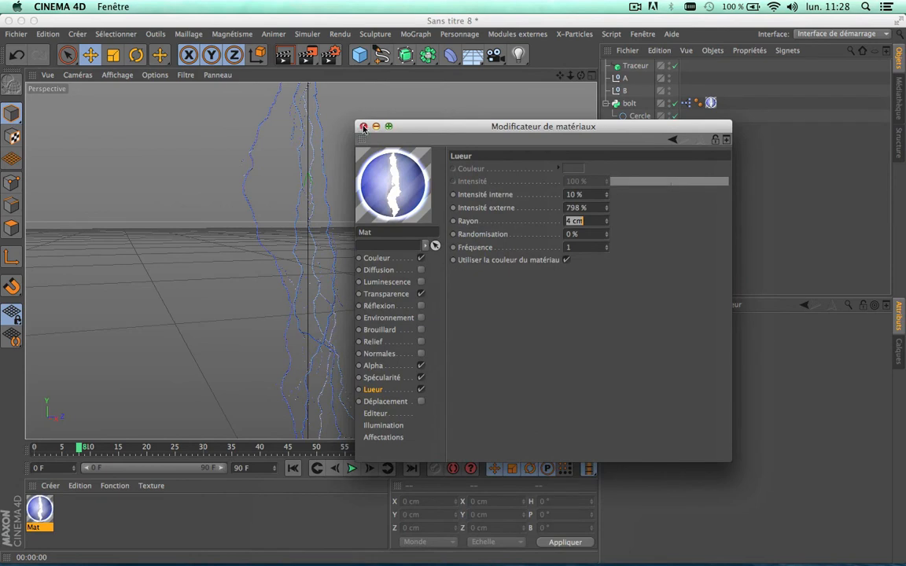
pyautogui.click(363, 126)
pyautogui.click(284, 54)
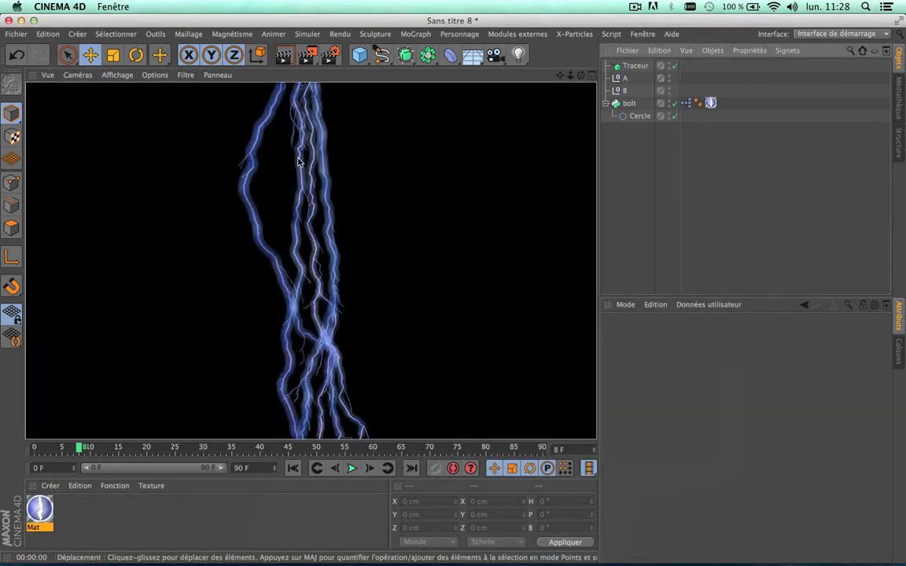
# Set the material's Lueur Rayon to 10 cm, close the material editor and render the view
pyautogui.doubleClick(41, 507)
pyautogui.doubleClick(424, 180)
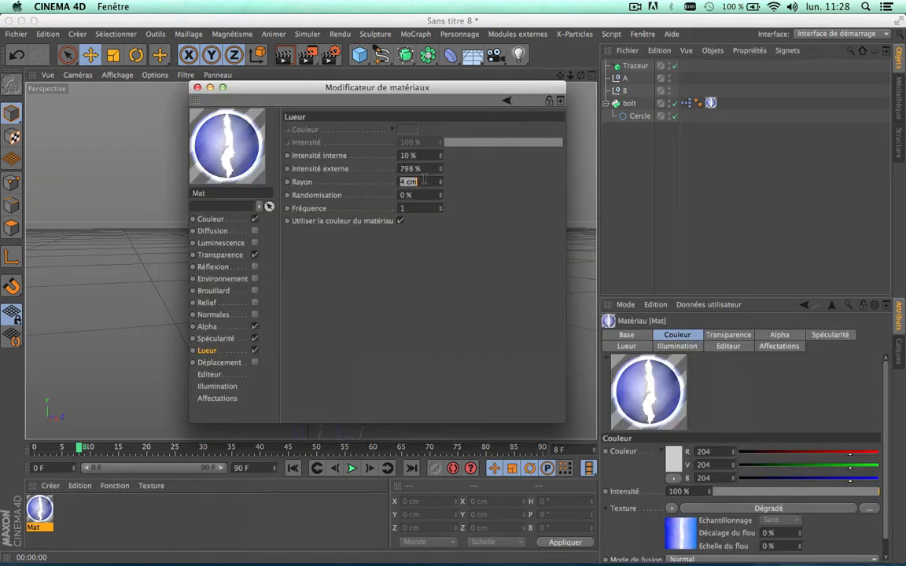
pyautogui.write('10')
pyautogui.press('Return')
pyautogui.click(196, 88)
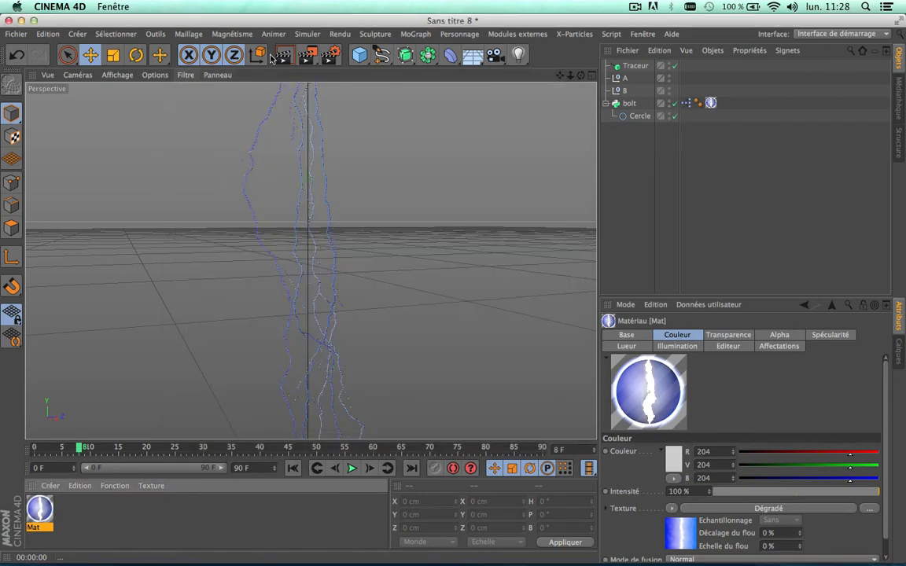
pyautogui.click(284, 54)
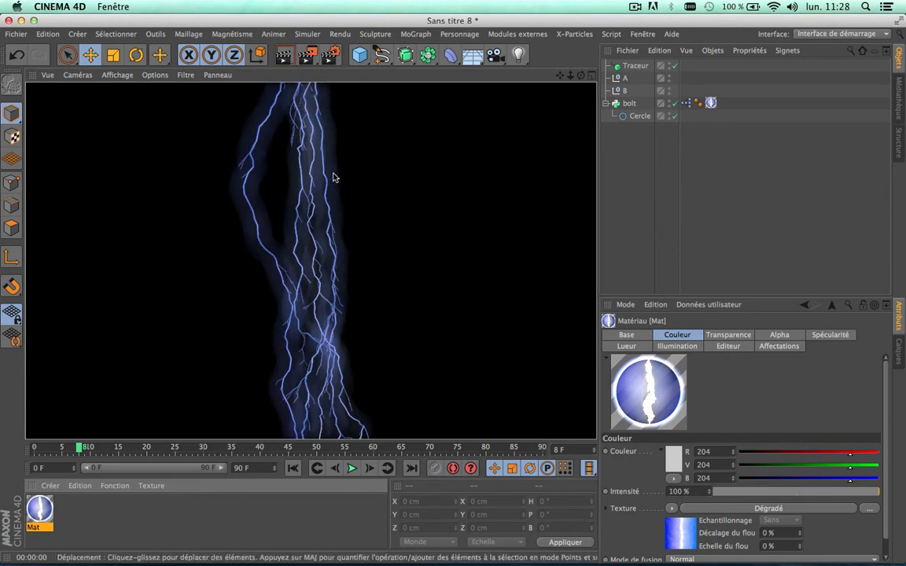
# Play the animation to frame 14 and render the lightning both close up and at full height
pyautogui.click(352, 468)
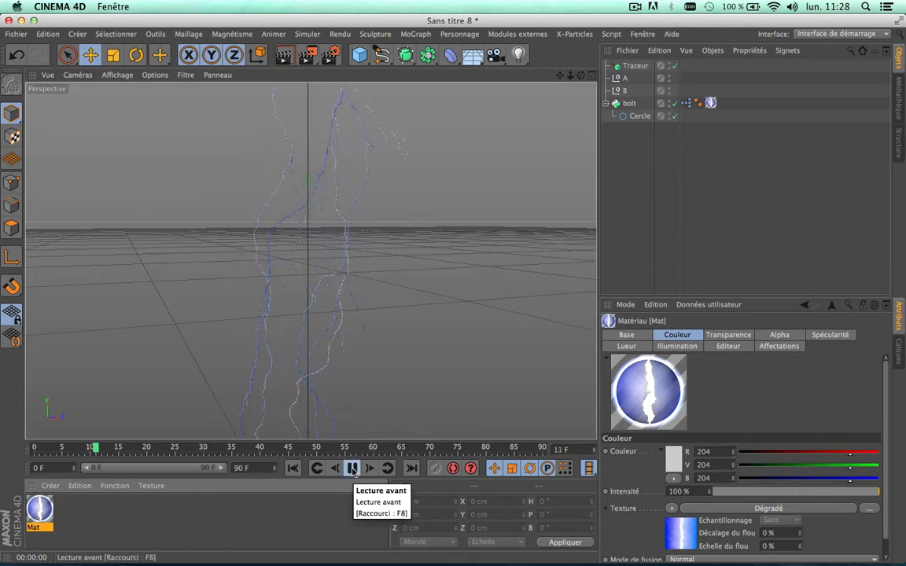
pyautogui.click(284, 55)
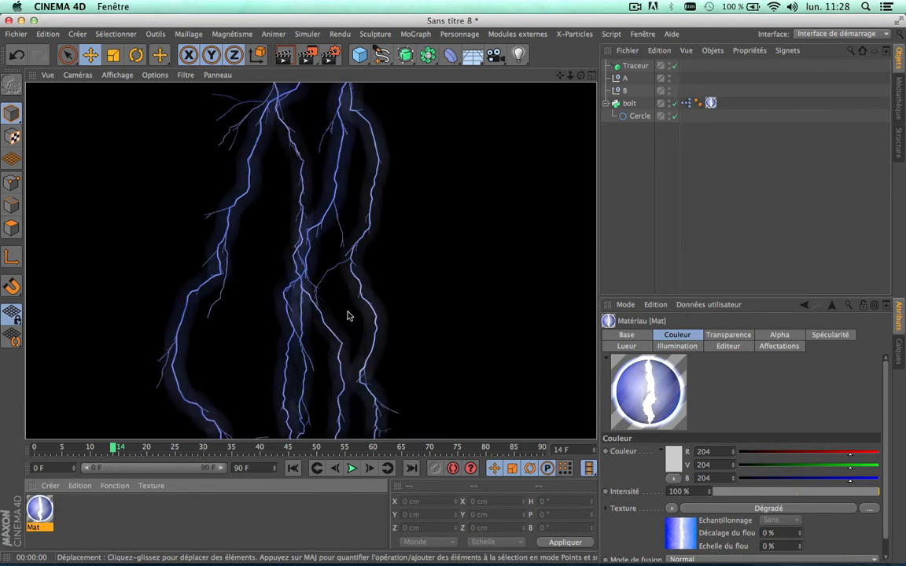
pyautogui.click(43, 507)
pyautogui.scroll(-5, 262, 304)
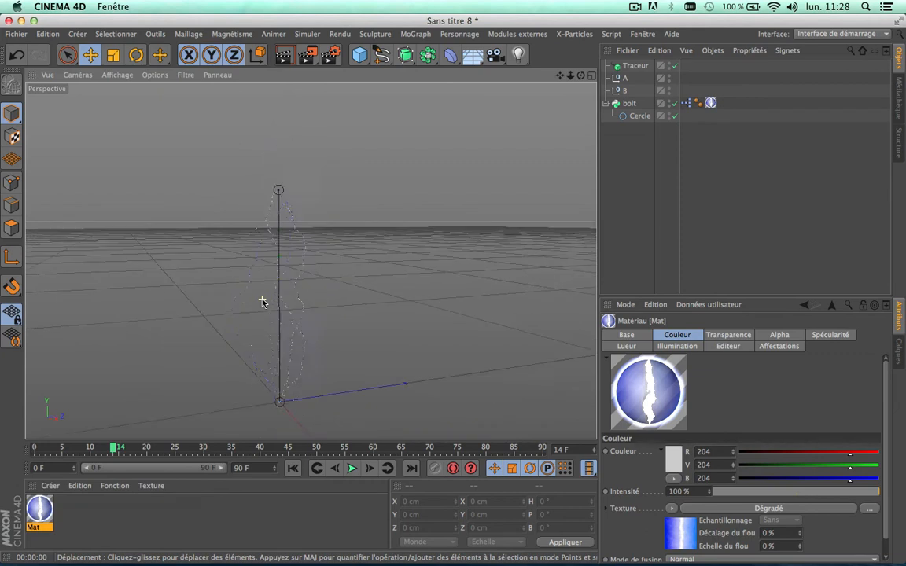
pyautogui.click(283, 54)
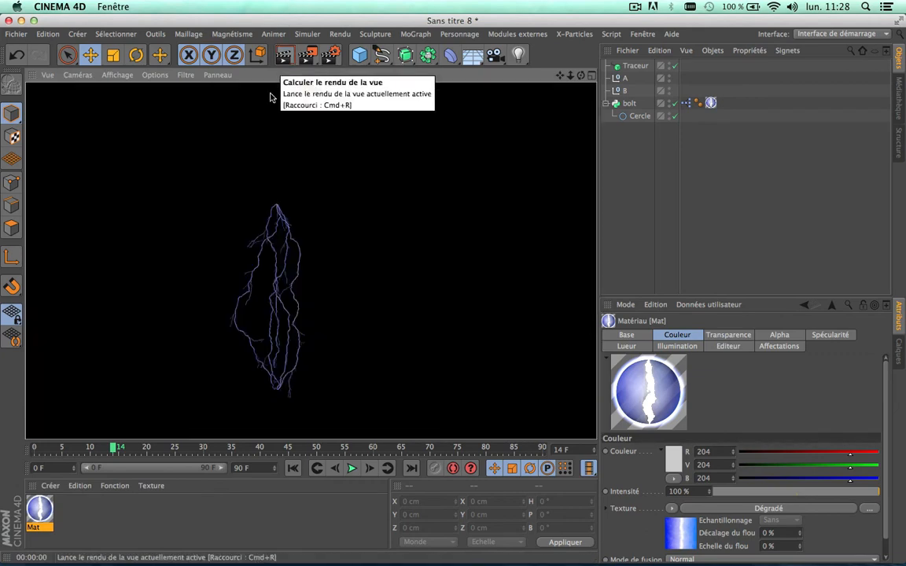
pyautogui.scroll(5, 264, 375)
pyautogui.scroll(-3, 264, 375)
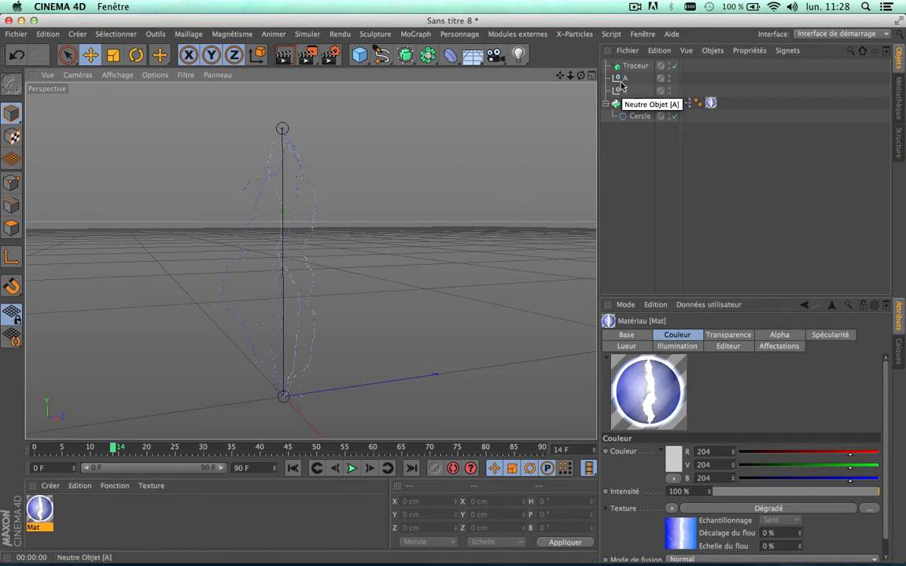
# Add a Neutre object directly below Traceur and include it in the Traceur's Référence list
pyautogui.moveTo(359, 57); pyautogui.dragTo(432, 68)
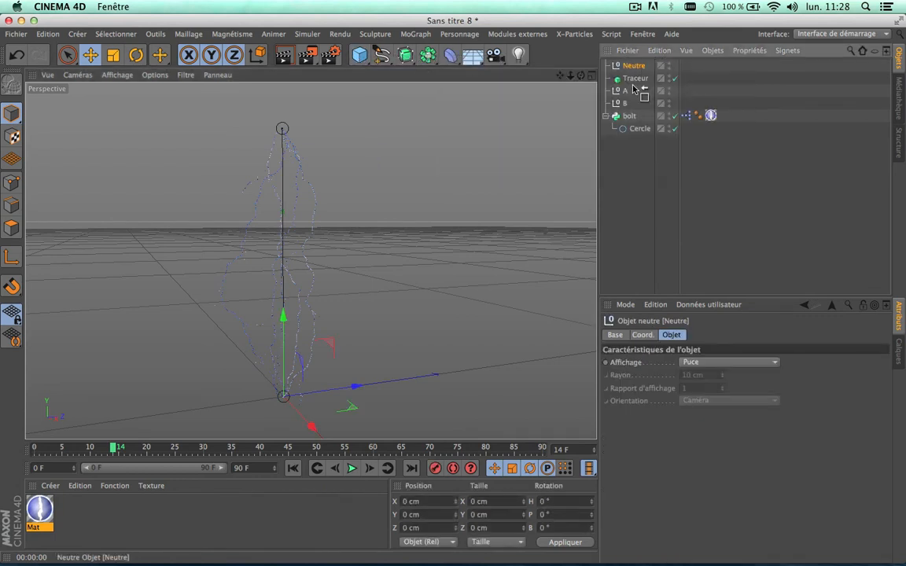
pyautogui.moveTo(634, 68); pyautogui.dragTo(636, 84)
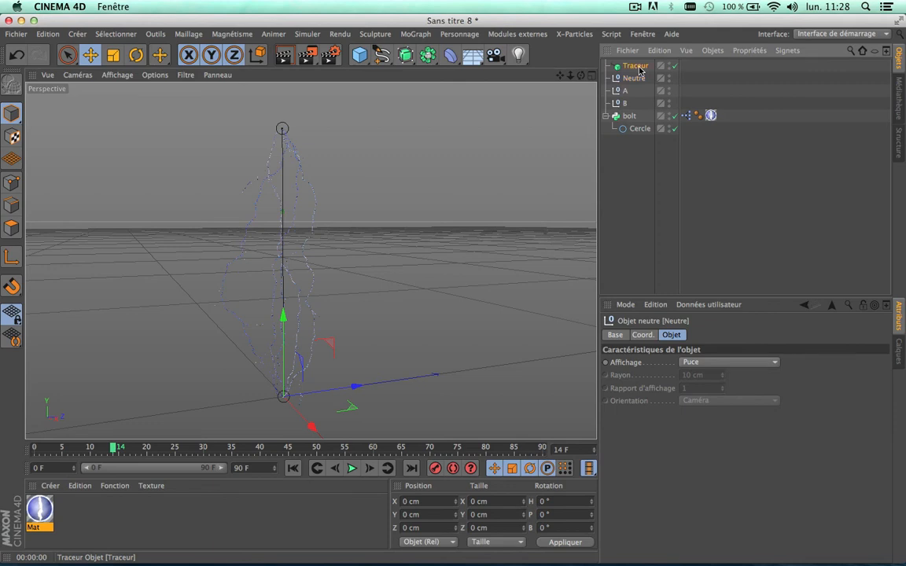
pyautogui.click(637, 67)
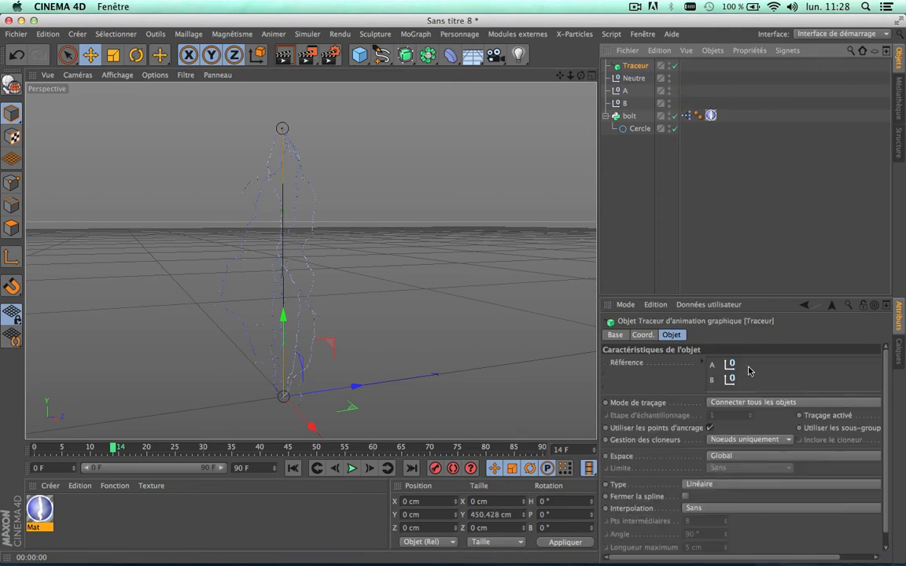
pyautogui.moveTo(629, 84)
pyautogui.mouseDown()
pyautogui.moveTo(785, 314)
pyautogui.moveTo(736, 390)
pyautogui.mouseUp()
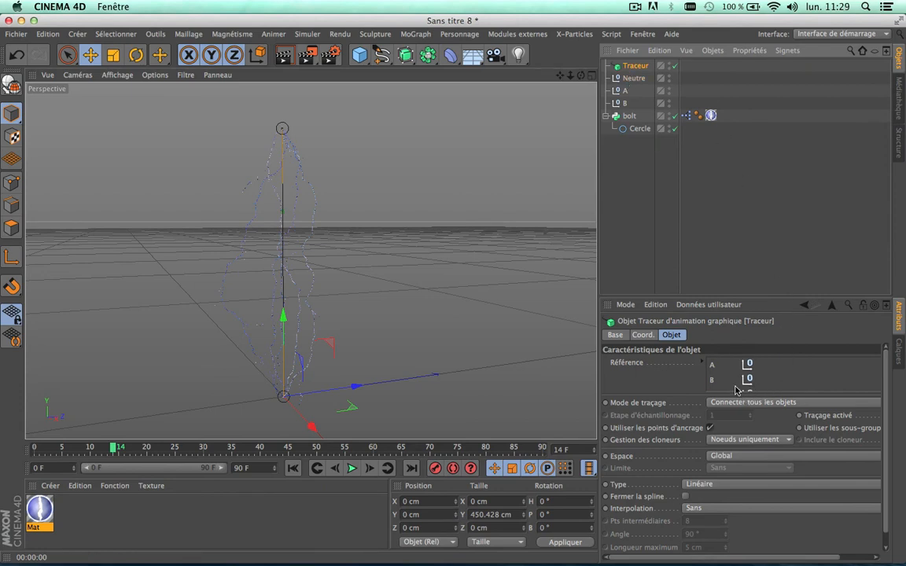
# Move the Neutre to about Y 377 cm and Z 562 cm, and render the lightning at frame 5
pyautogui.click(634, 78)
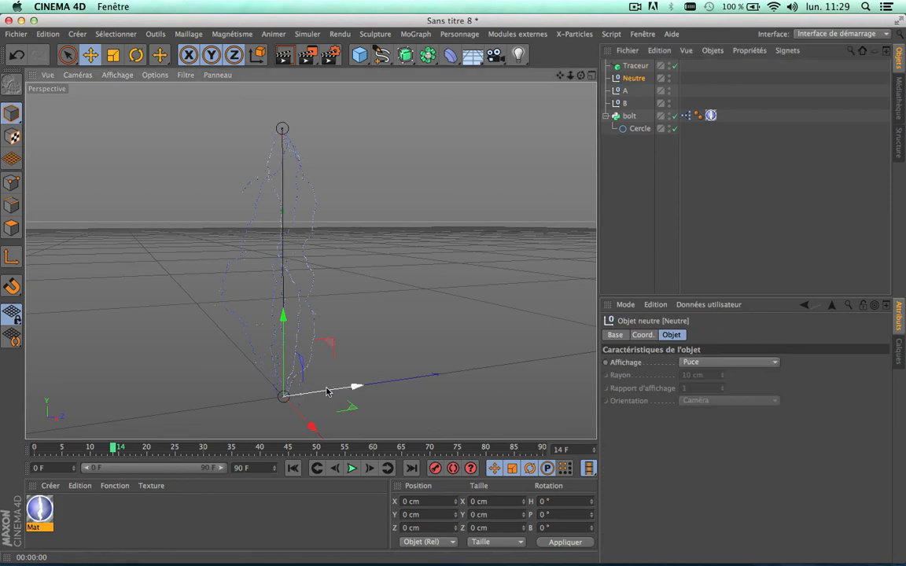
pyautogui.moveTo(330, 390); pyautogui.dragTo(525, 146)
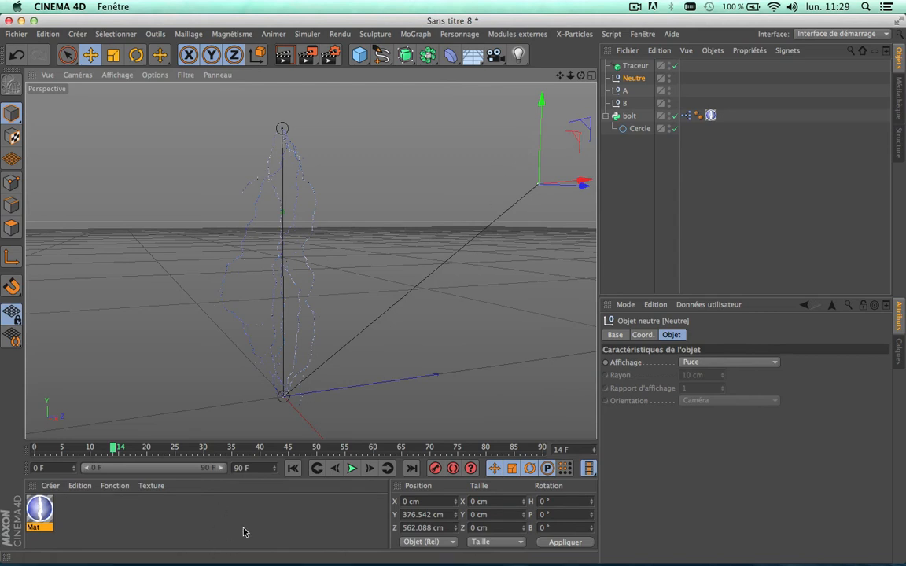
pyautogui.click(293, 468)
pyautogui.click(352, 468)
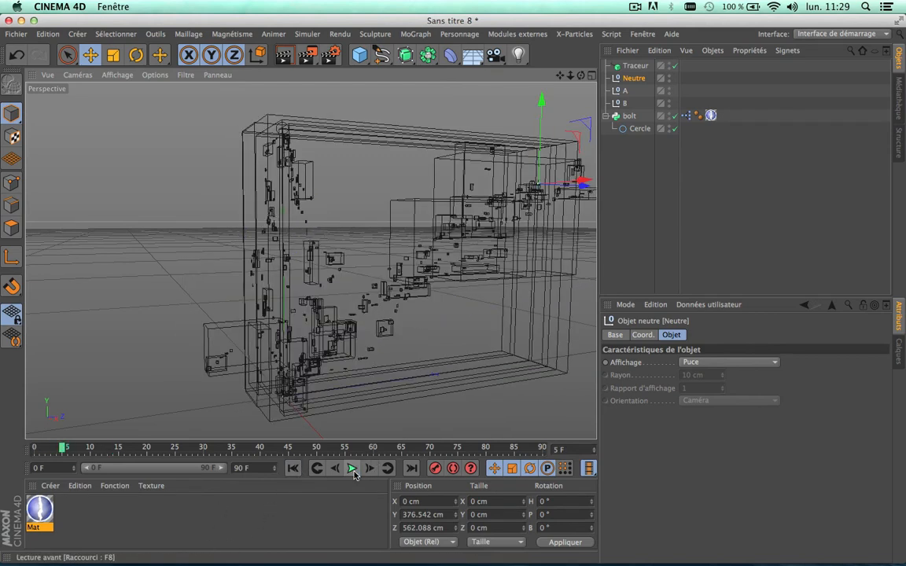
pyautogui.click(351, 468)
pyautogui.moveTo(561, 77); pyautogui.dragTo(429, 82)
pyautogui.click(283, 59)
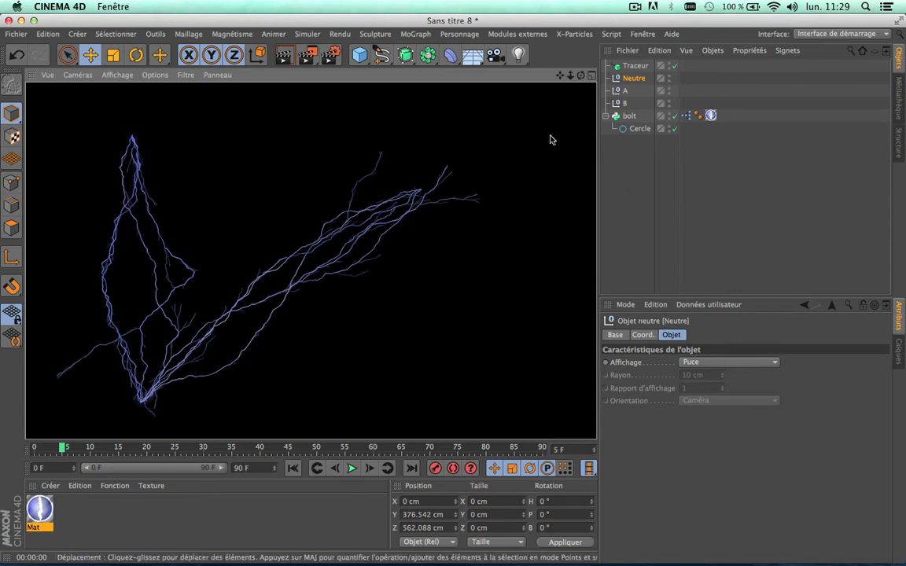
# Place Neutre between A and B in the Traceur's Référence list, and render the lightning at frames 0 and 5
pyautogui.click(635, 66)
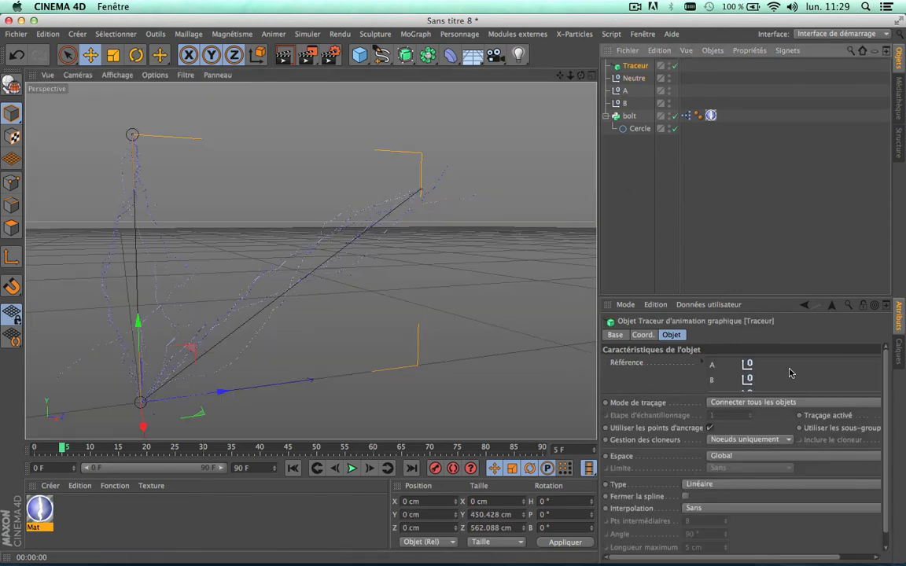
pyautogui.scroll(-2, 790, 373)
pyautogui.moveTo(728, 386)
pyautogui.mouseDown()
pyautogui.moveTo(733, 364)
pyautogui.moveTo(725, 371)
pyautogui.mouseUp()
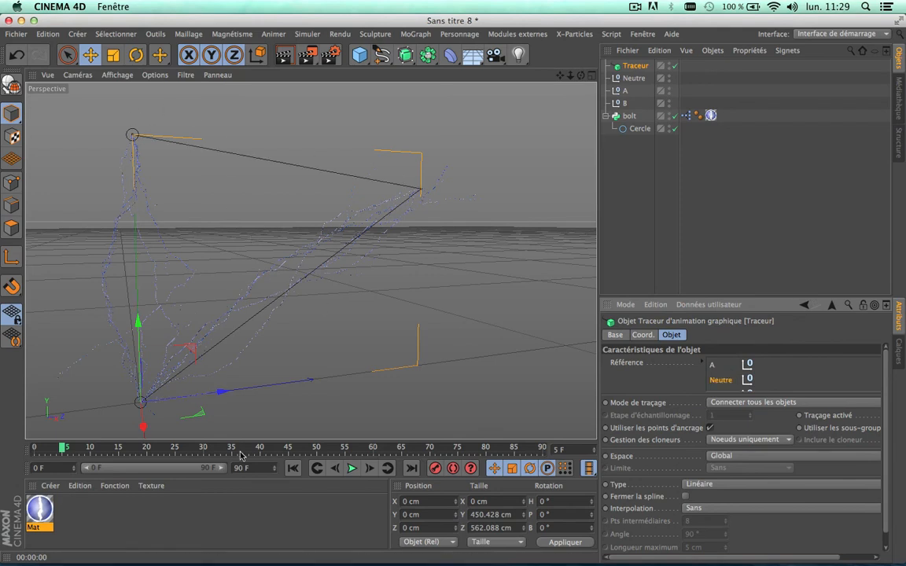
pyautogui.click(293, 467)
pyautogui.click(287, 59)
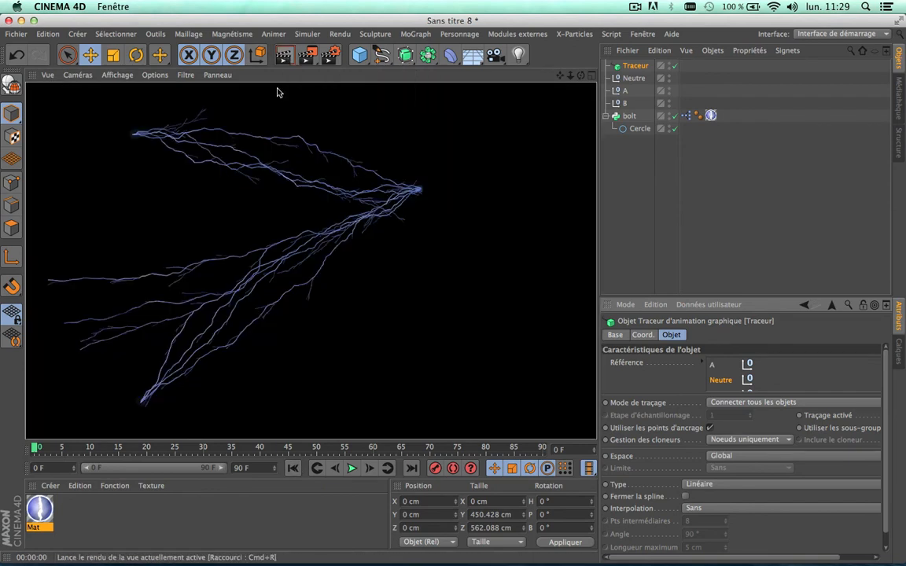
pyautogui.click(353, 467)
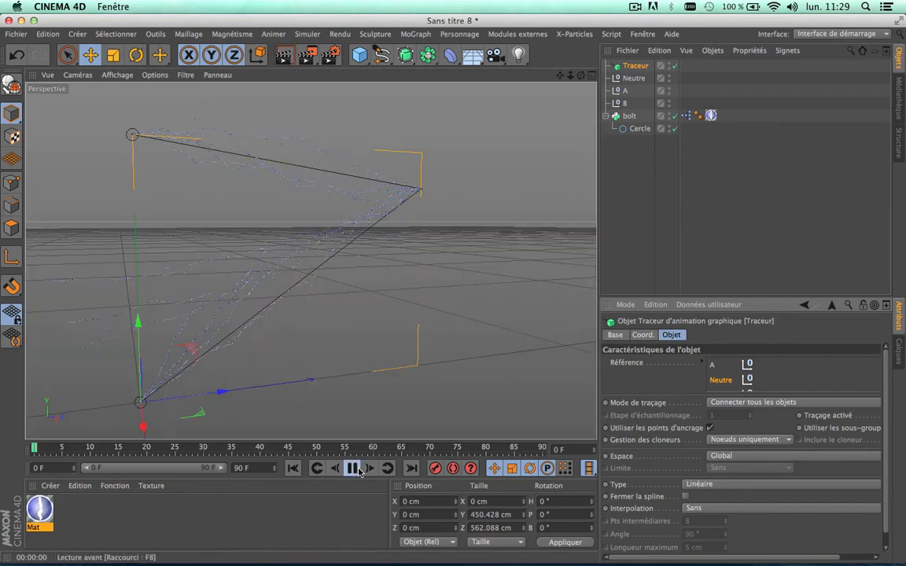
pyautogui.click(353, 468)
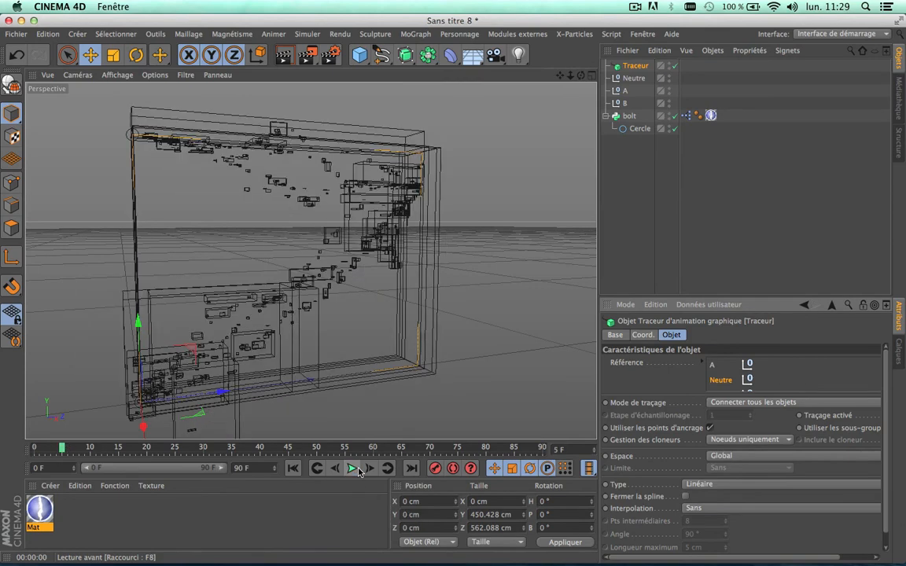
pyautogui.click(286, 56)
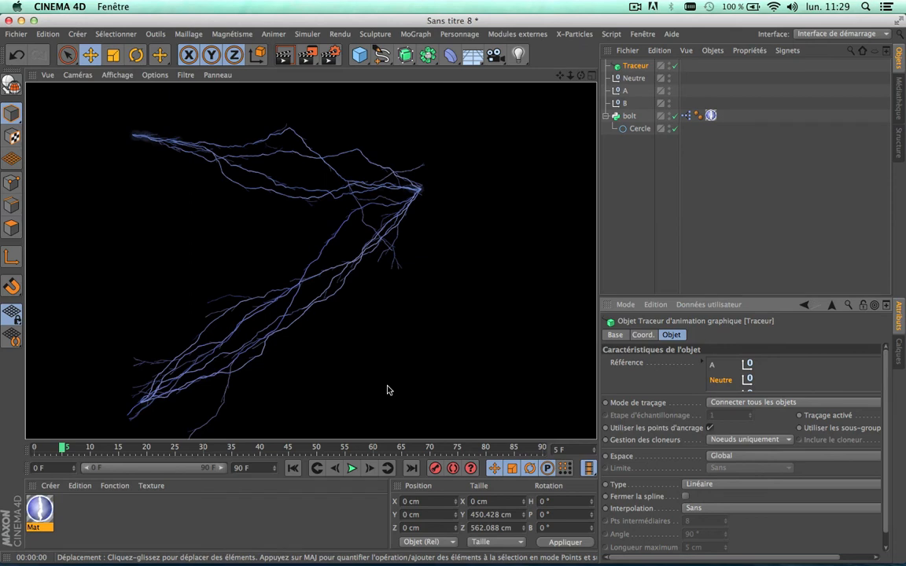
# Delete the Neutre object and return the timeline to frame 0
pyautogui.click(636, 78)
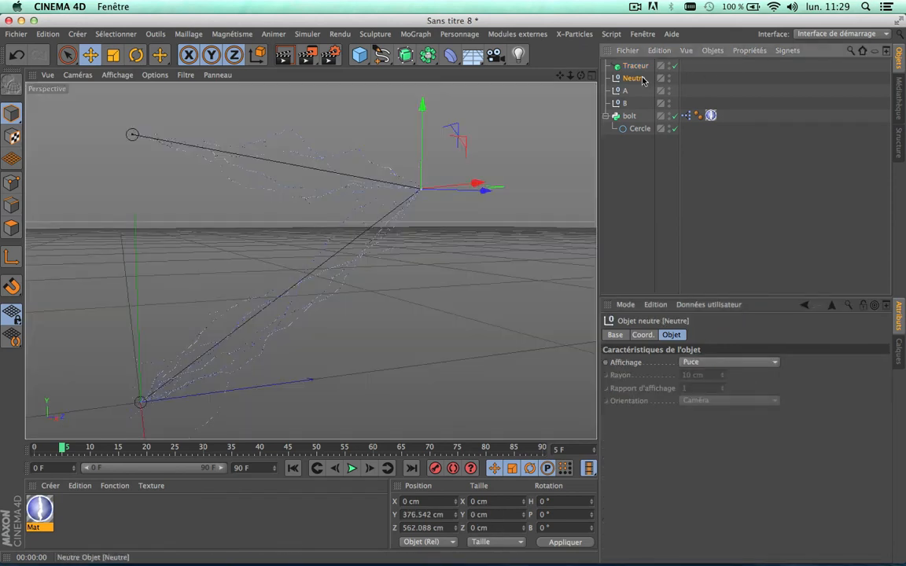
pyautogui.press('Delete')
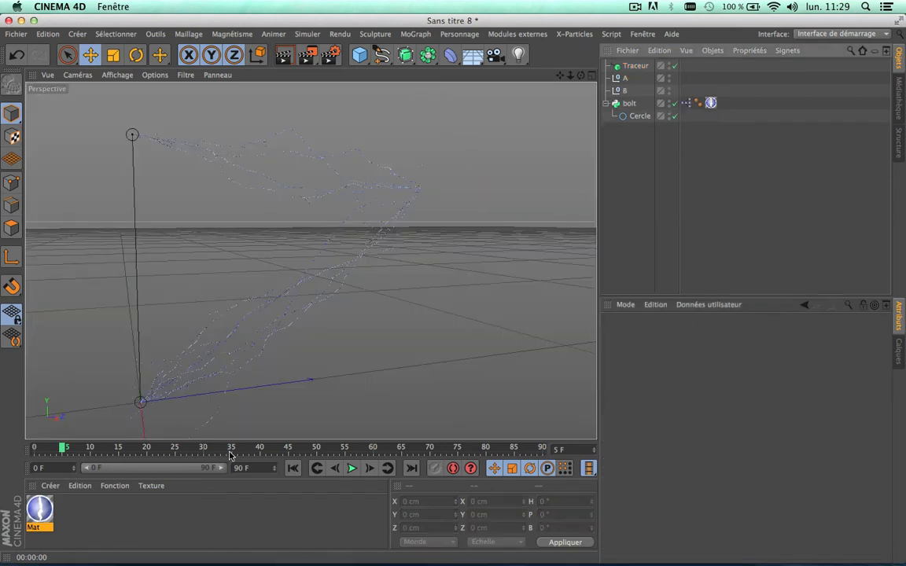
pyautogui.click(293, 468)
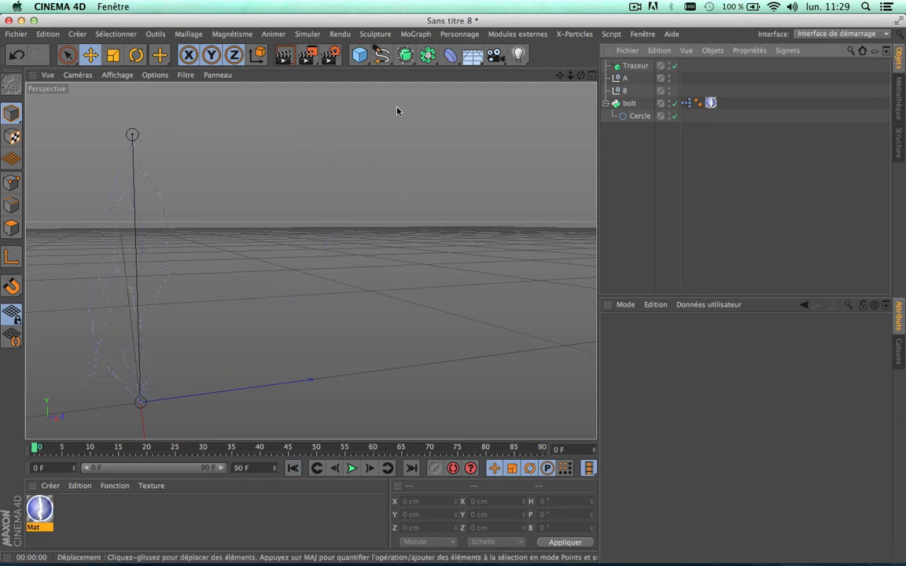
# Group Traceur, A, B, bolt and Cercle under a single null object
pyautogui.click(636, 66)
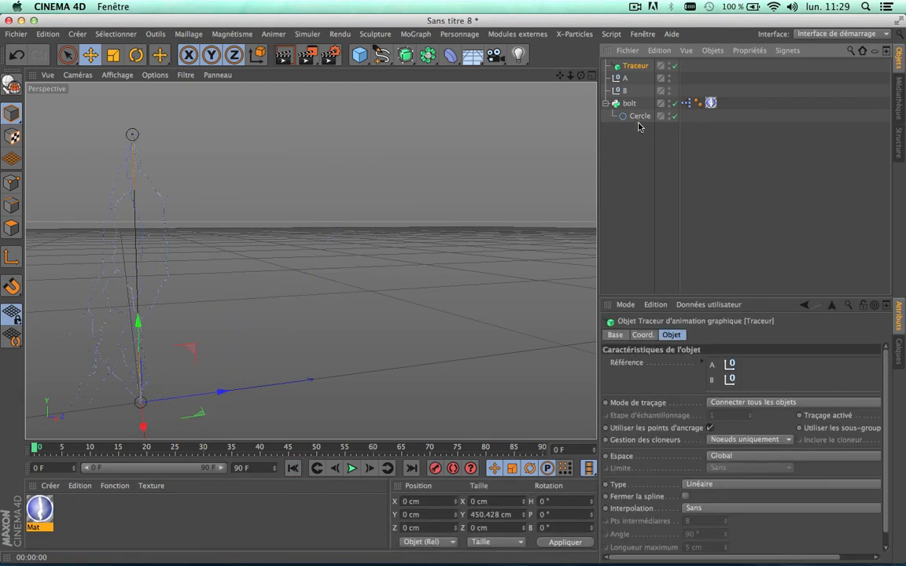
pyautogui.click(638, 134)
pyautogui.click(636, 66)
pyautogui.keyDown('shift'); pyautogui.click(635, 118); pyautogui.keyUp('shift')
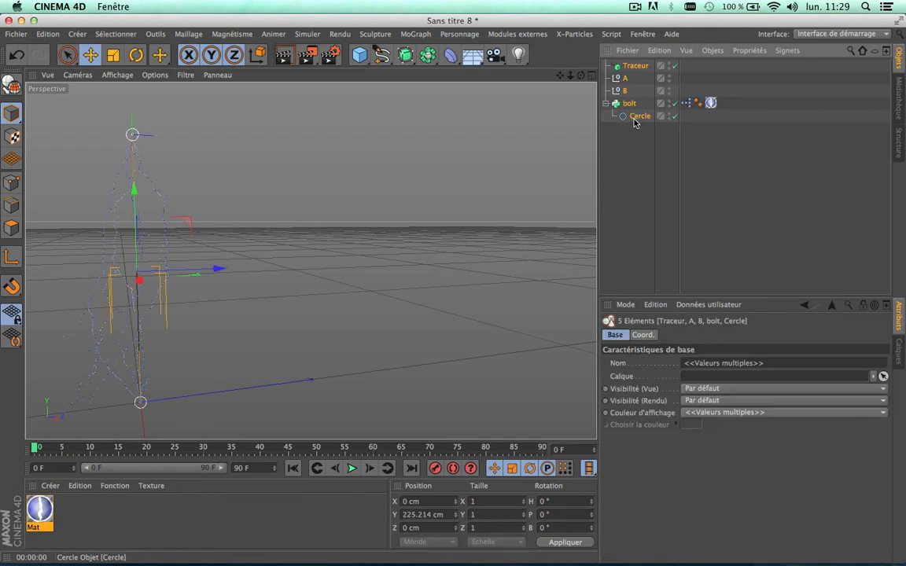
pyautogui.hotkey('alt', 'g')
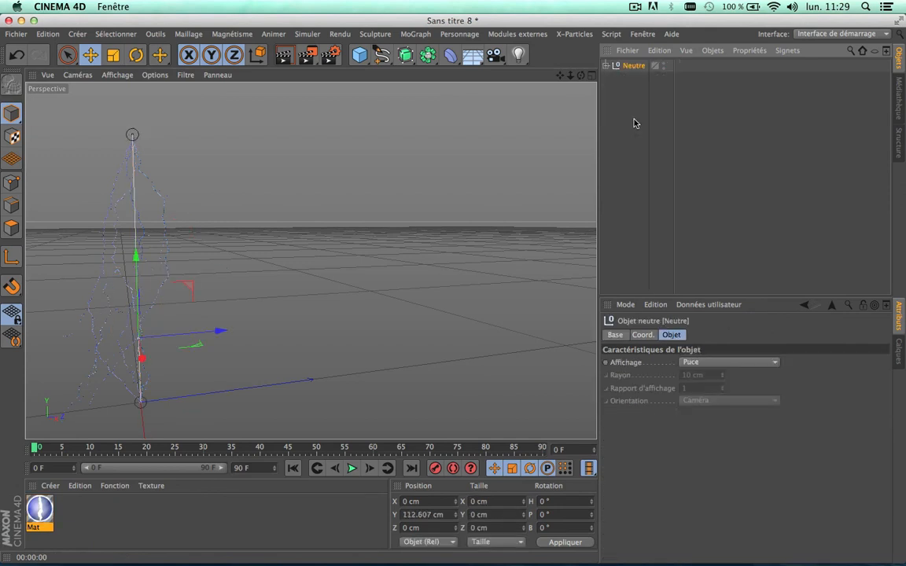
pyautogui.click(606, 66)
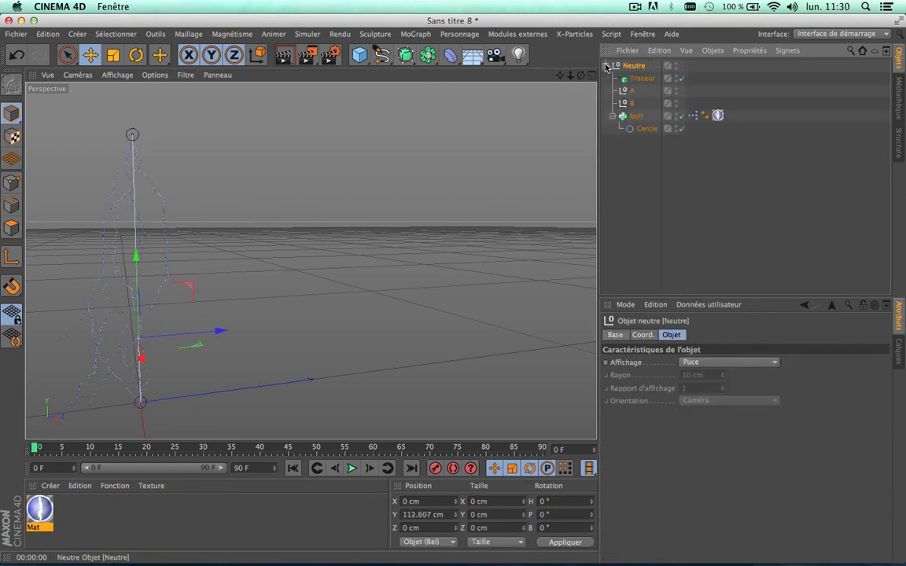
pyautogui.click(606, 66)
# Add a MoGraph Cloneur and make the Neutre group its child
pyautogui.moveTo(406, 57); pyautogui.dragTo(425, 42)
pyautogui.click(417, 34)
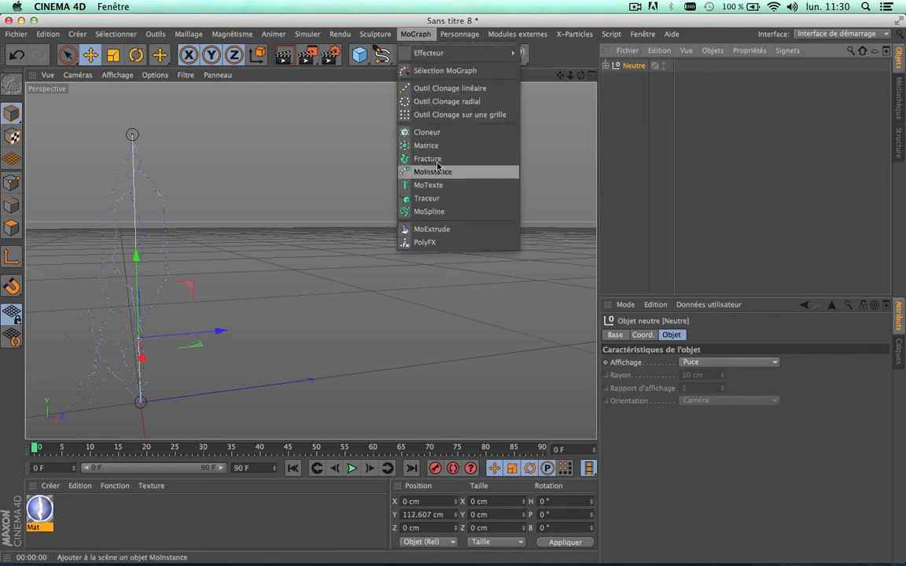
pyautogui.click(431, 132)
pyautogui.moveTo(634, 79); pyautogui.dragTo(635, 68)
pyautogui.click(642, 335)
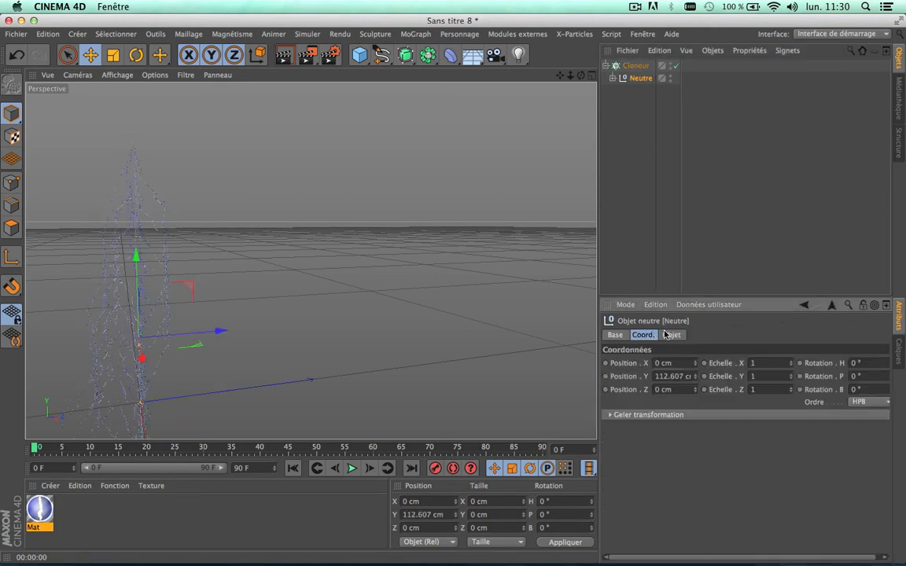
pyautogui.click(671, 335)
# Set the Cloneur to Radial mode with a radius of 210 cm in the ZY plane
pyautogui.click(631, 66)
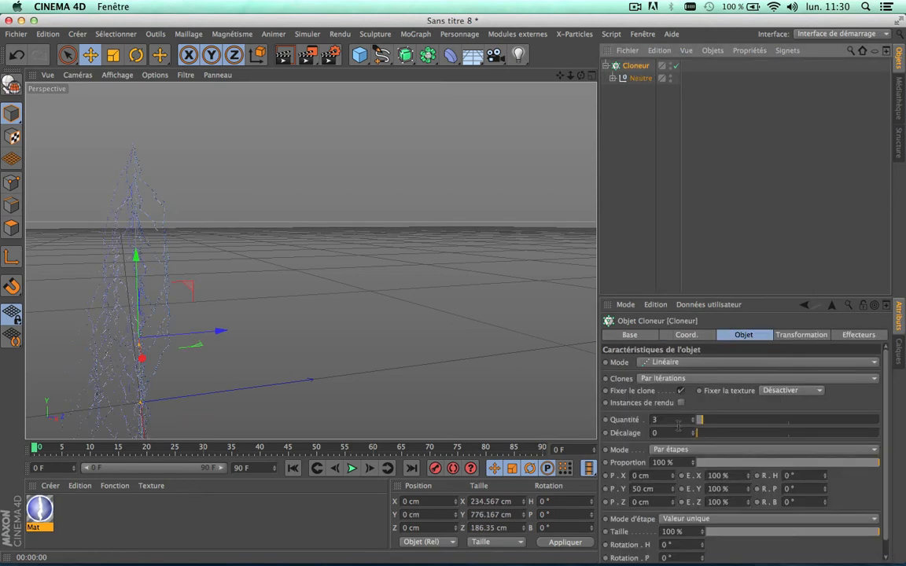
pyautogui.click(677, 362)
pyautogui.click(656, 400)
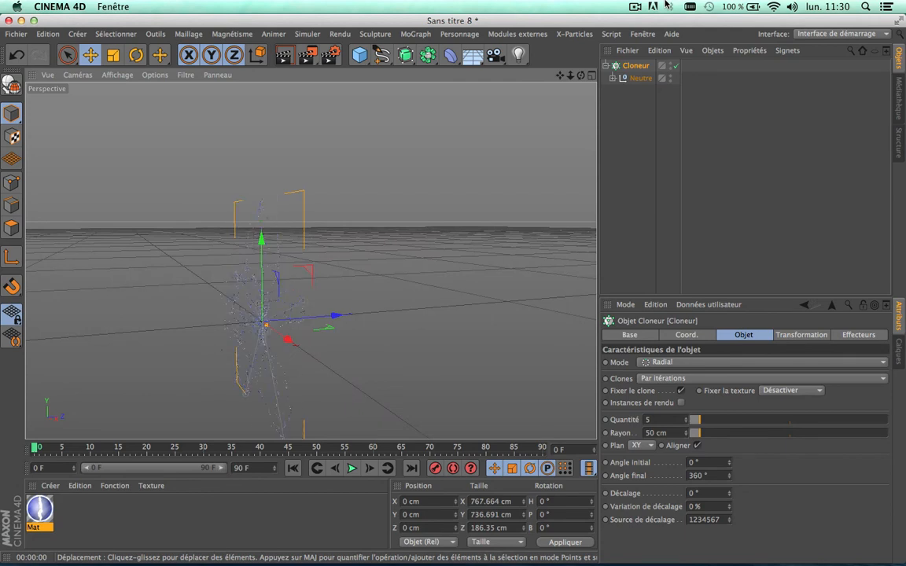
pyautogui.moveTo(710, 438); pyautogui.dragTo(739, 438)
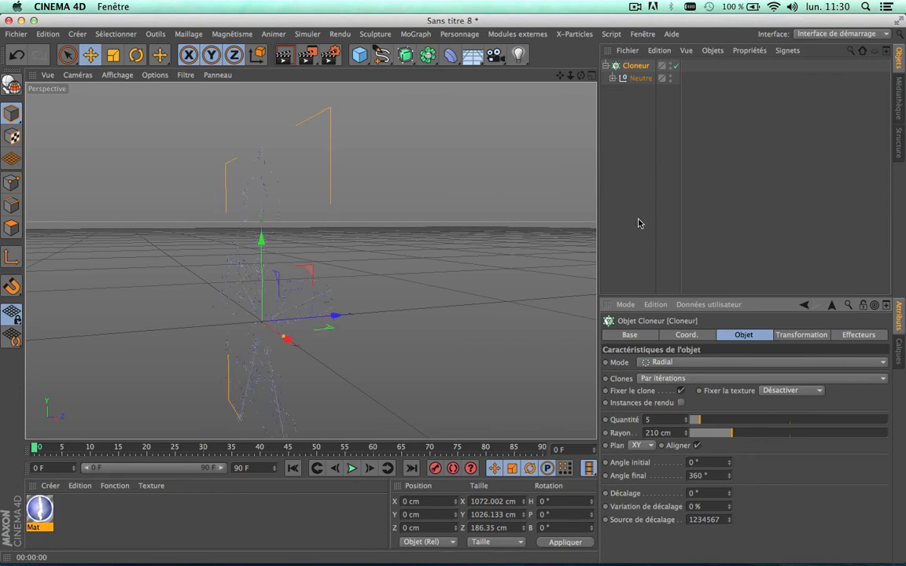
pyautogui.click(641, 445)
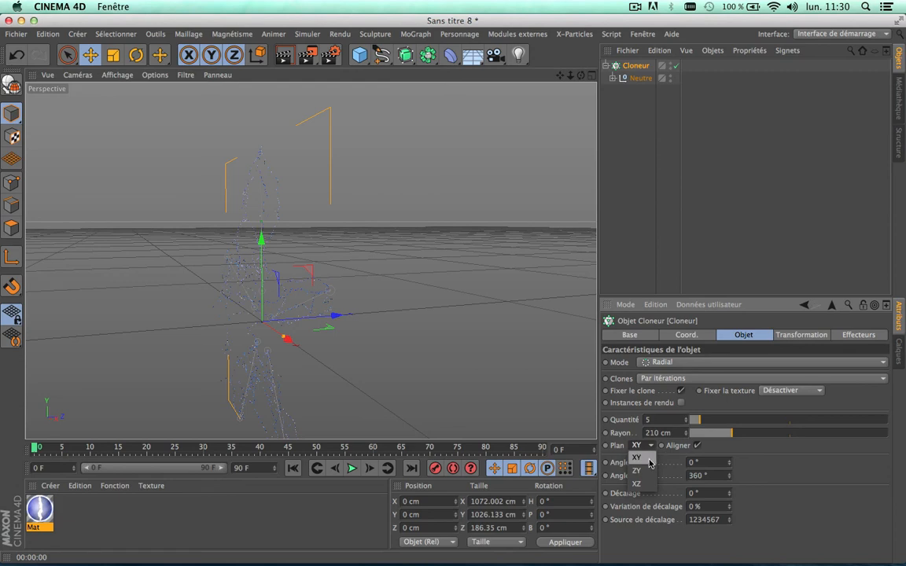
pyautogui.click(646, 471)
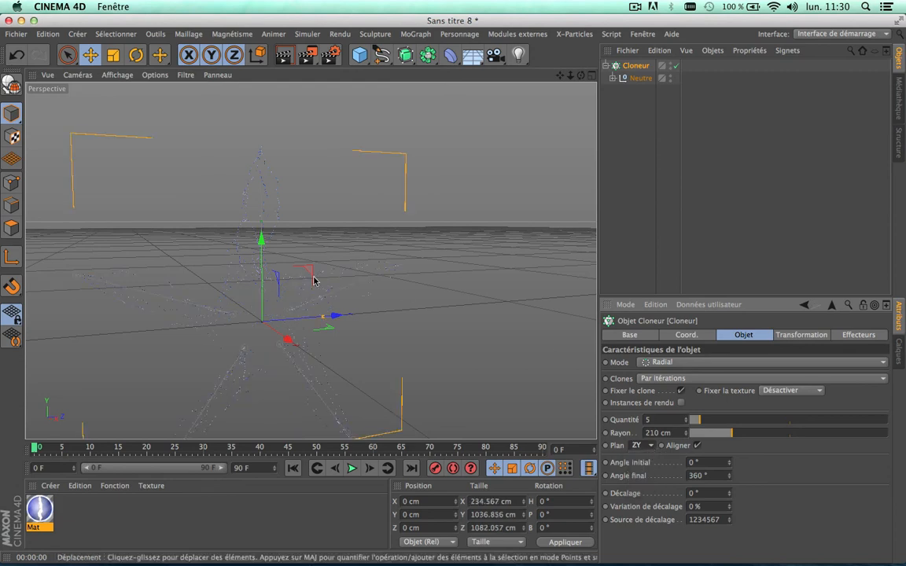
# Render the radial lightning copies at frame 0, play the animation briefly, and render them again at frame 5
pyautogui.click(283, 60)
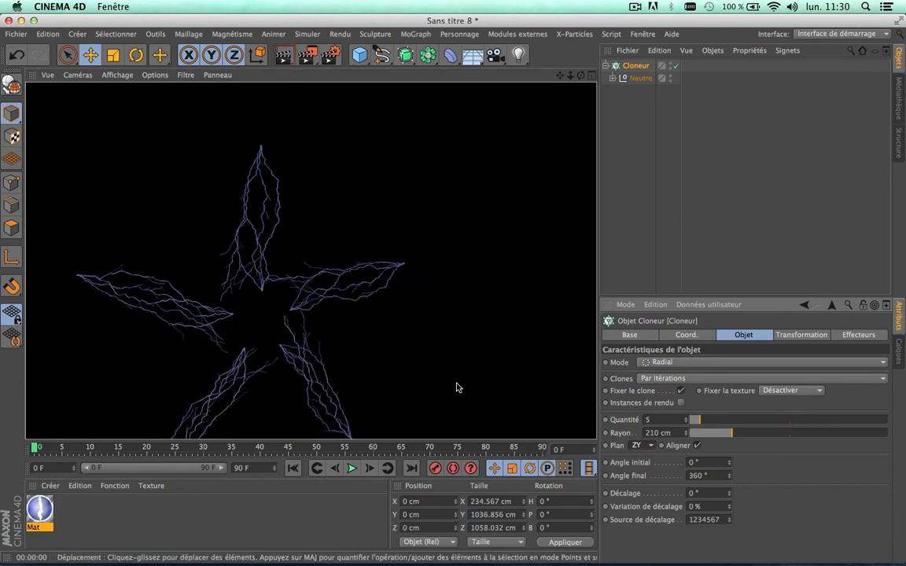
pyautogui.click(352, 469)
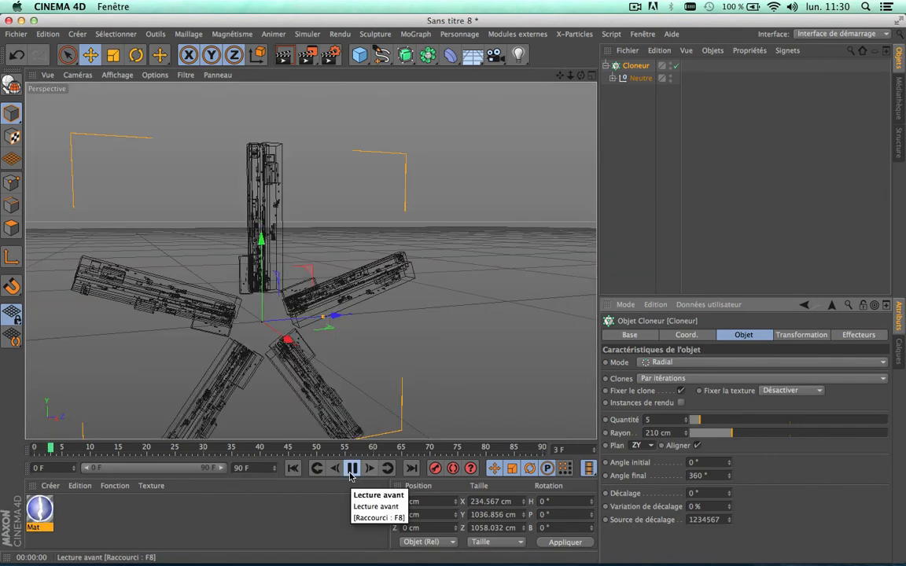
pyautogui.click(284, 55)
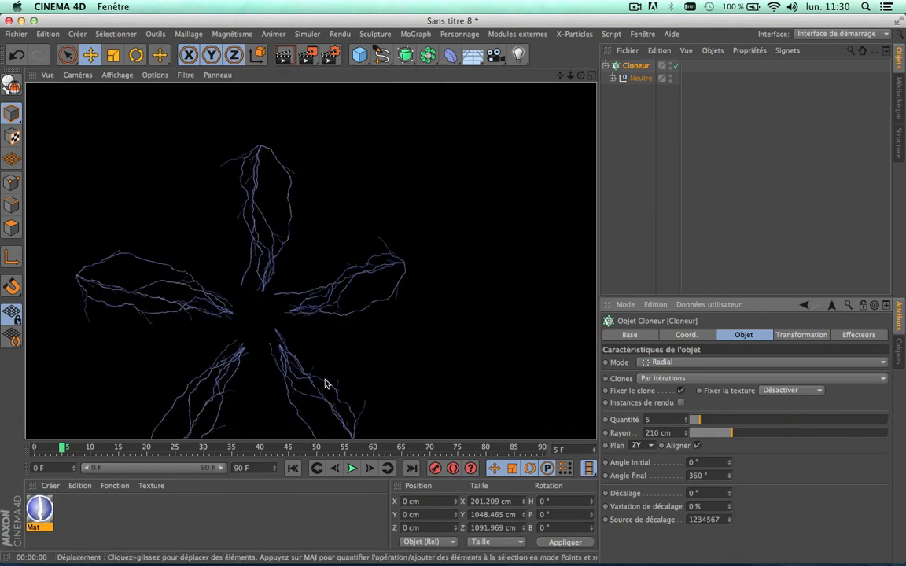
# Undo the Cloneur and the null grouping so Traceur, A, B and bolt are separate objects again
pyautogui.keyDown('alt'); pyautogui.moveTo(149, 333); pyautogui.dragTo(119, 333); pyautogui.keyUp('alt')
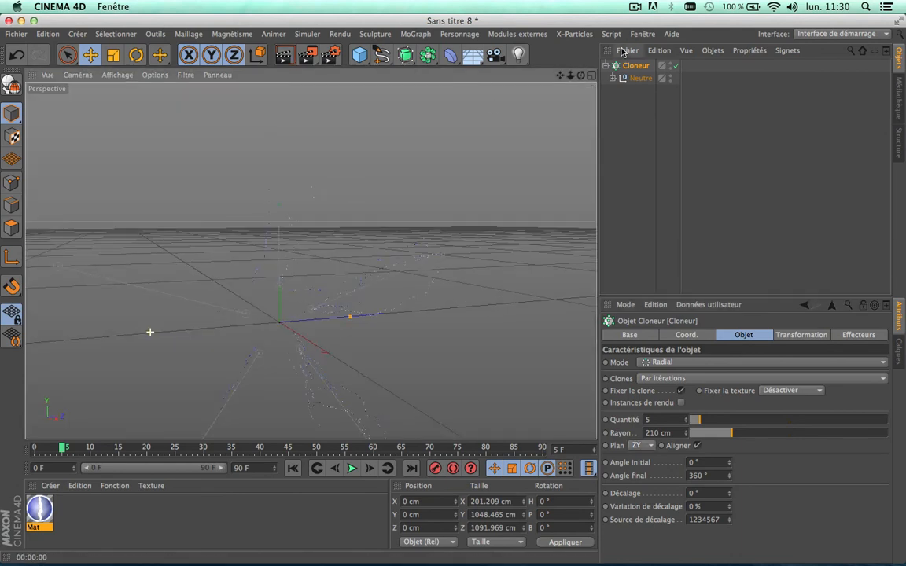
pyautogui.press('super+z')
pyautogui.press('super+z')
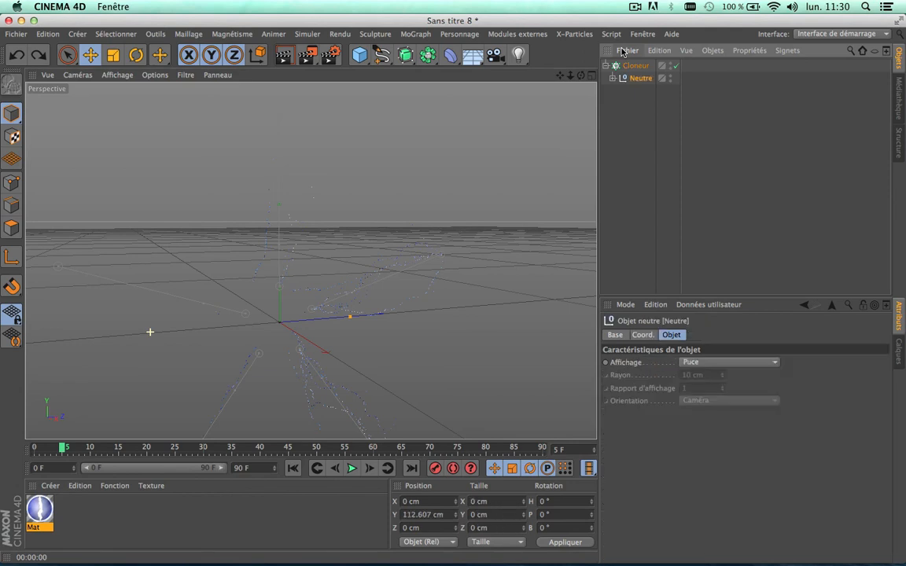
pyautogui.press('super+z')
pyautogui.press('super+z')
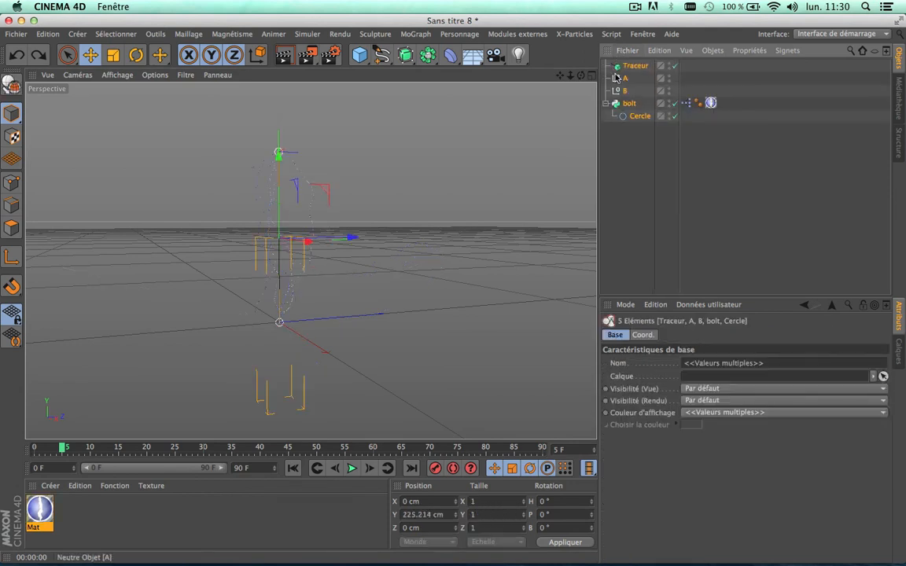
pyautogui.click(622, 167)
# Set the render output's Images range to Toutes les images in the render settings
pyautogui.scroll(5, 258, 154)
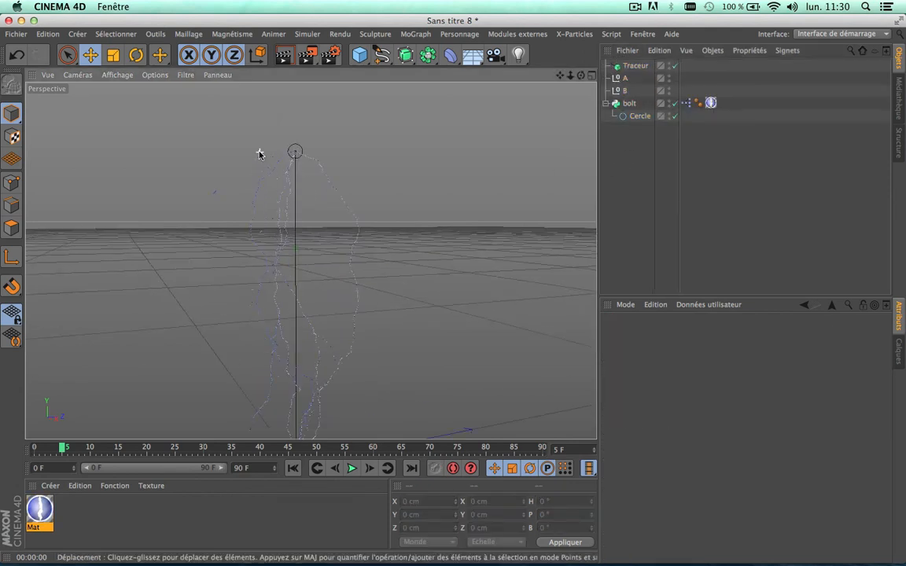
pyautogui.scroll(-2, 259, 153)
pyautogui.moveTo(560, 75); pyautogui.dragTo(579, 65)
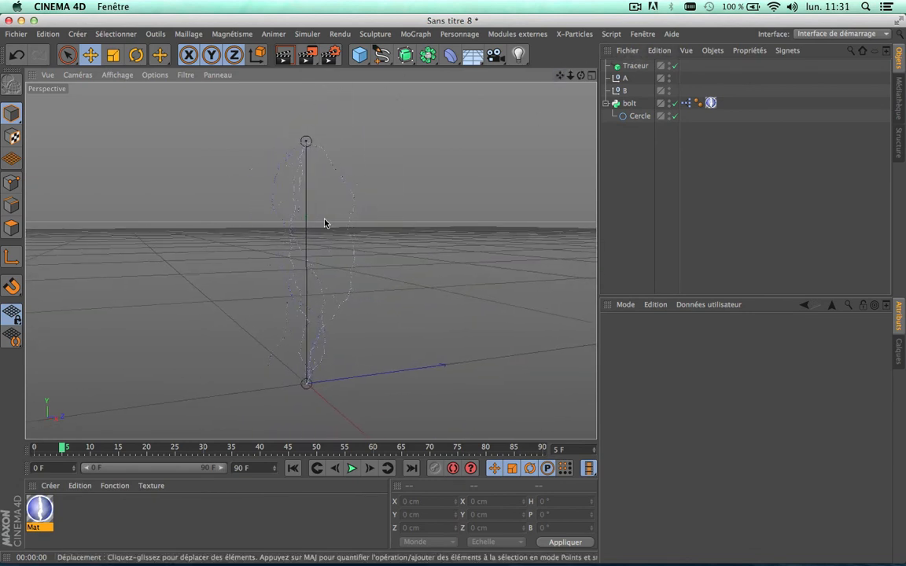
pyautogui.scroll(5, 325, 221)
pyautogui.scroll(-4, 324, 218)
pyautogui.click(333, 56)
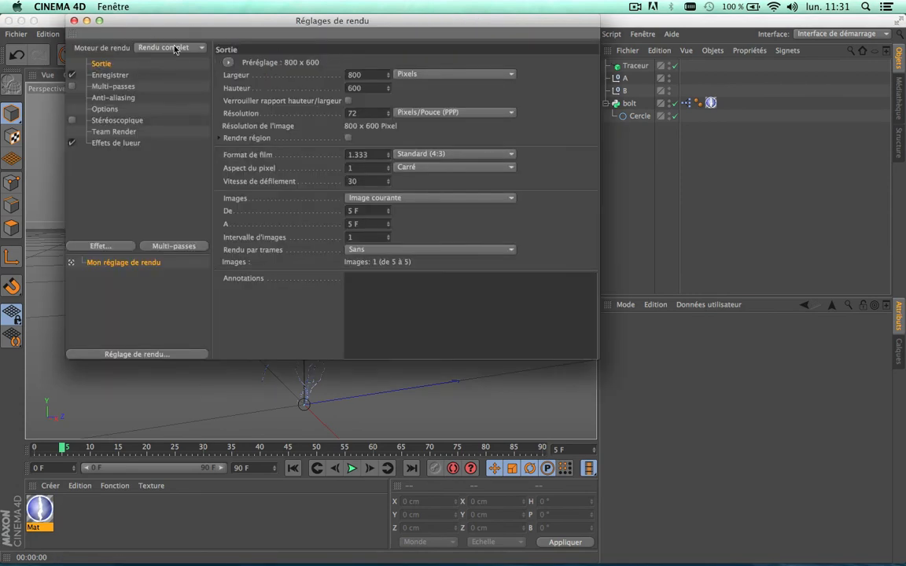
pyautogui.click(386, 199)
pyautogui.click(402, 236)
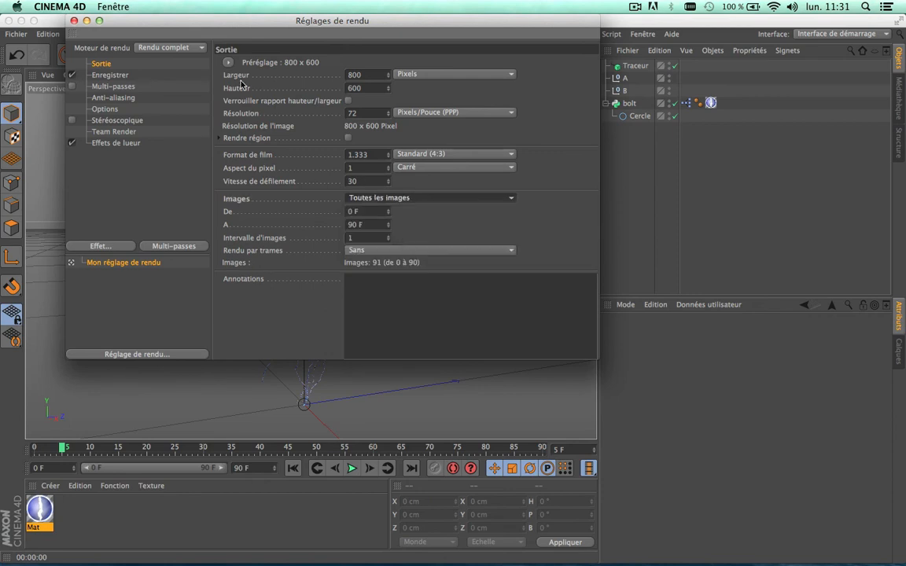
# Set the saved render format to PNG at 8 bits/canal and enable Canal alpha
pyautogui.click(111, 78)
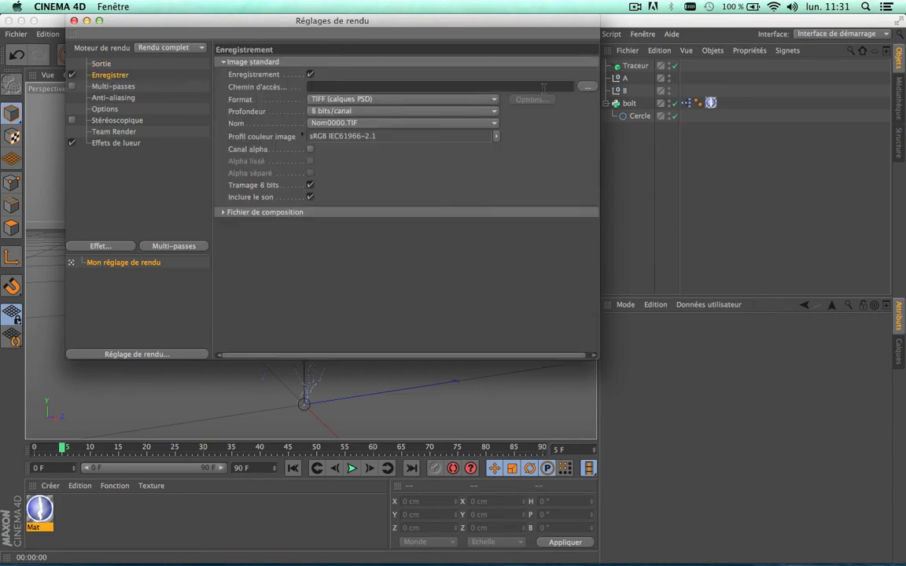
pyautogui.click(588, 88)
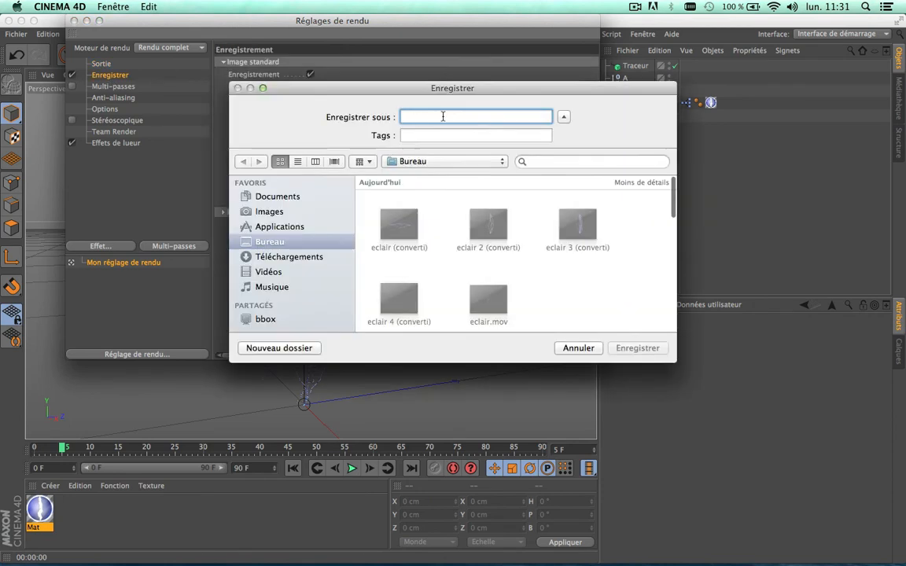
pyautogui.click(578, 347)
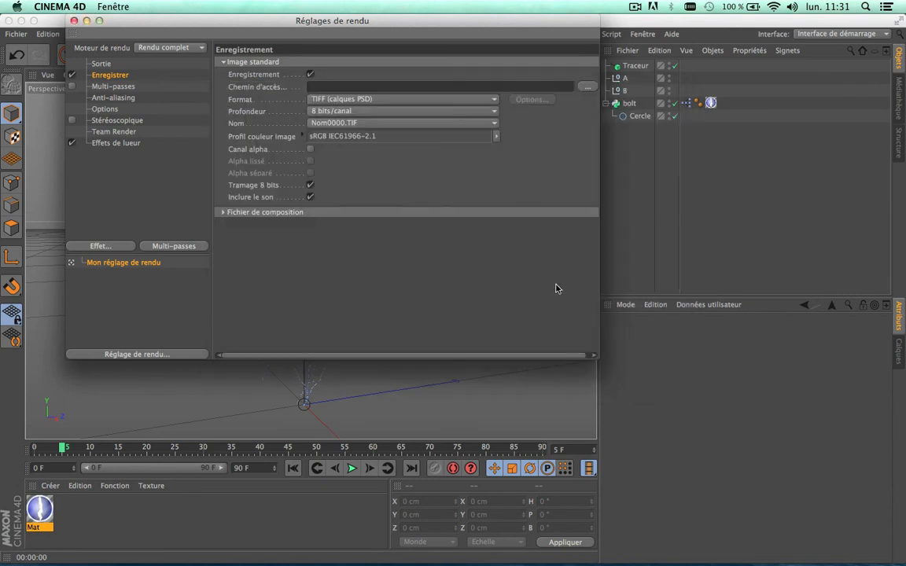
pyautogui.click(492, 102)
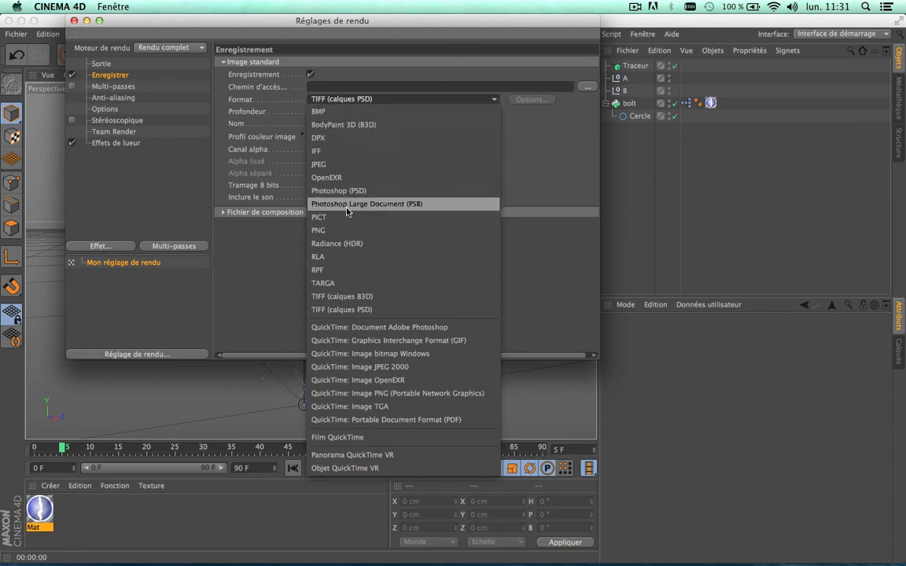
pyautogui.click(338, 230)
pyautogui.click(374, 112)
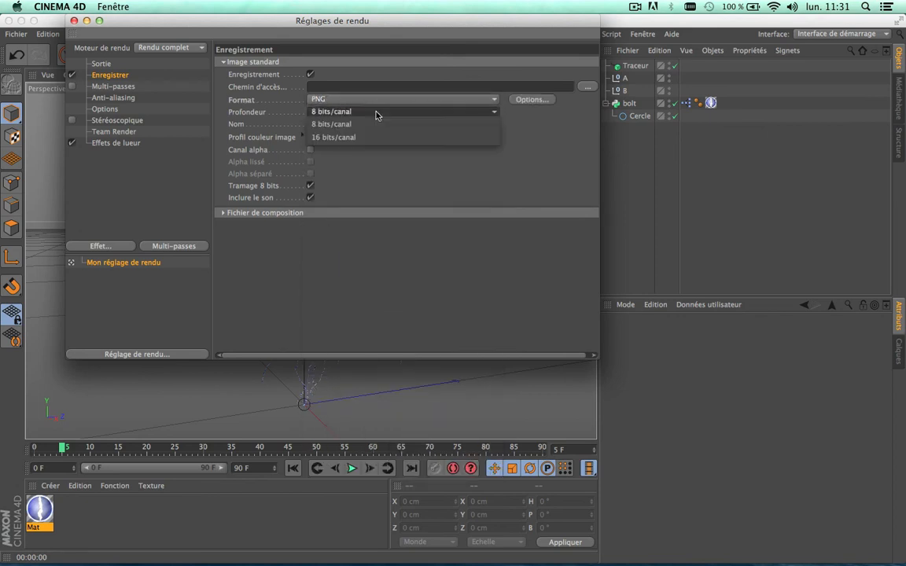
pyautogui.click(354, 113)
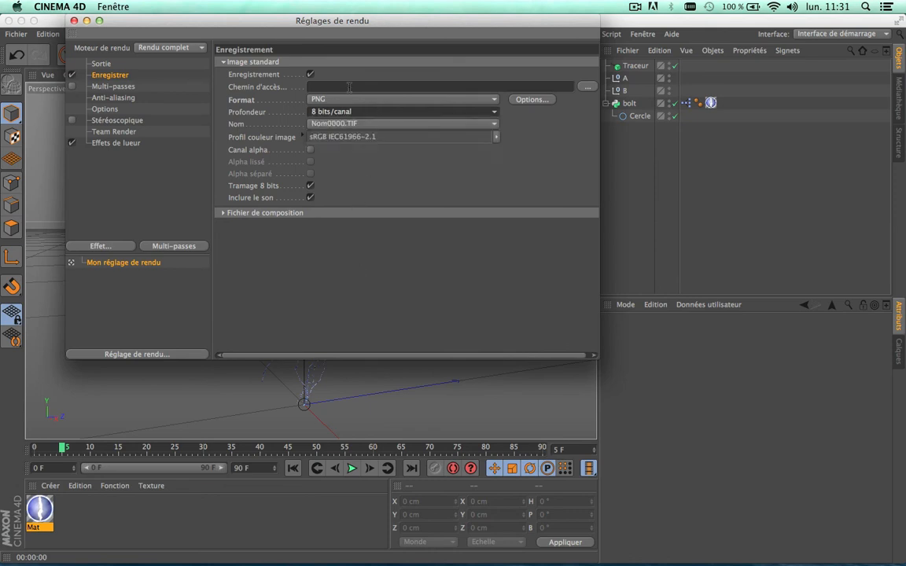
pyautogui.click(366, 114)
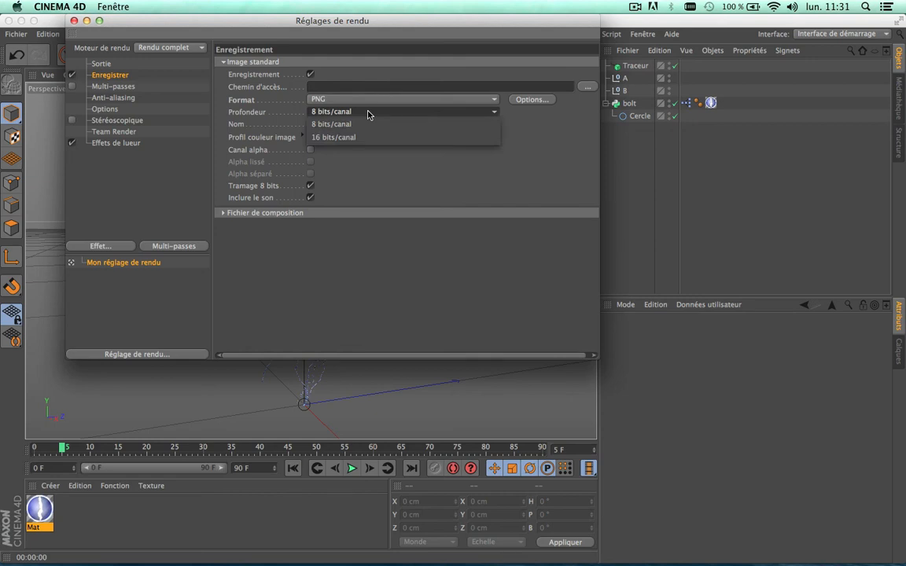
pyautogui.click(368, 123)
pyautogui.click(312, 151)
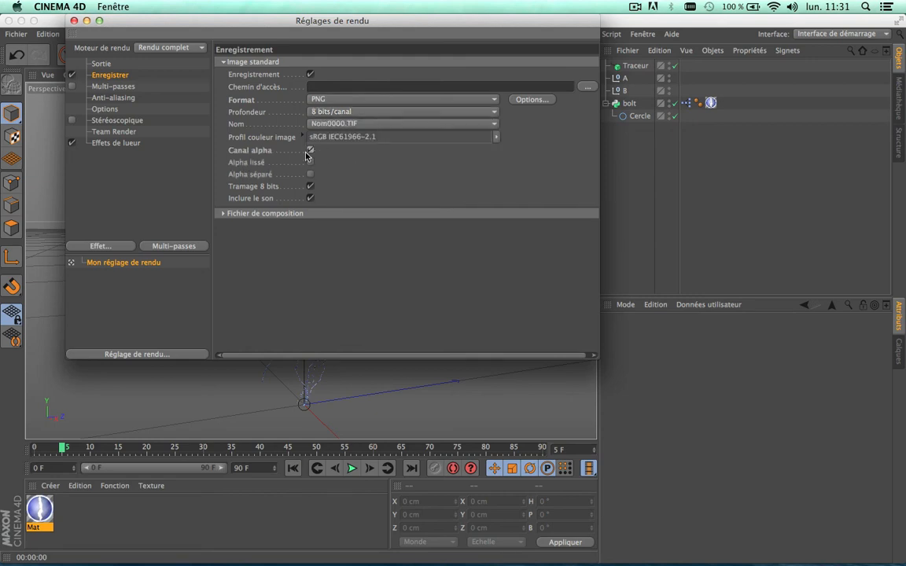
# Examine the file naming options, the save location, and the Anti-aliasing, Stéréoscopique, Team Render and Effets de lueur settings
pyautogui.click(403, 124)
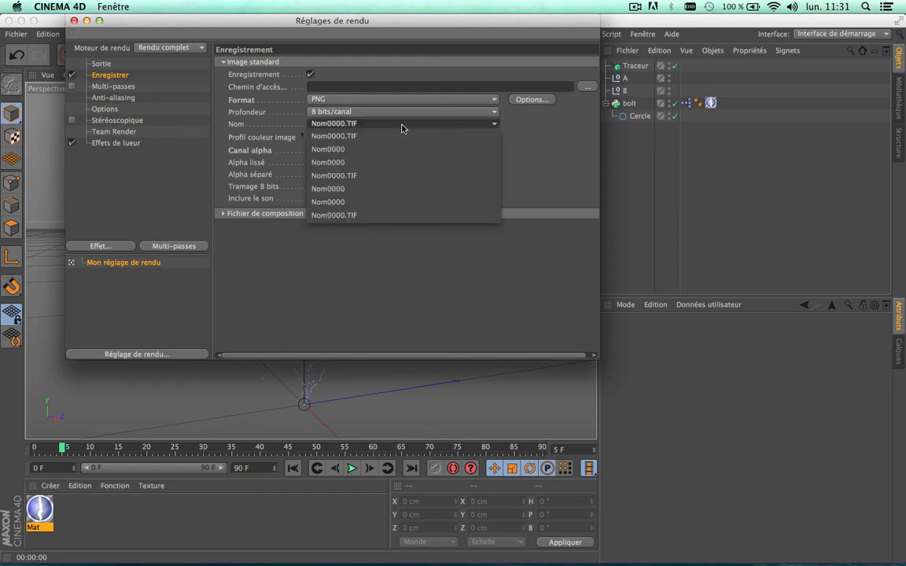
pyautogui.click(546, 142)
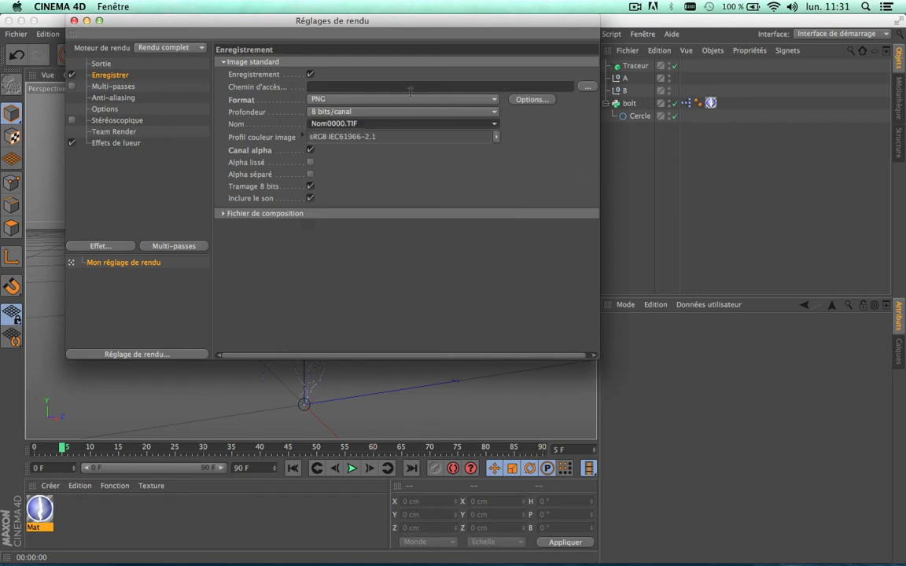
pyautogui.click(585, 88)
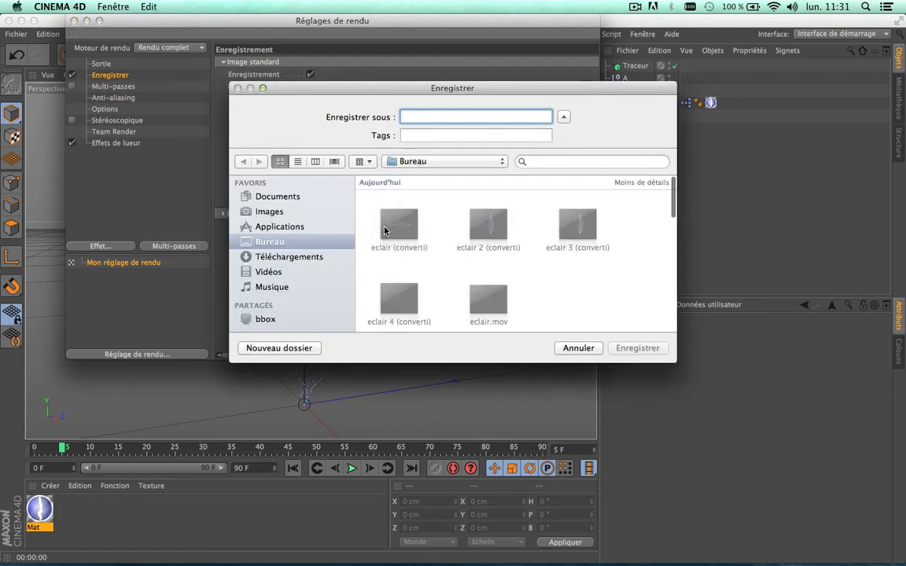
pyautogui.click(578, 347)
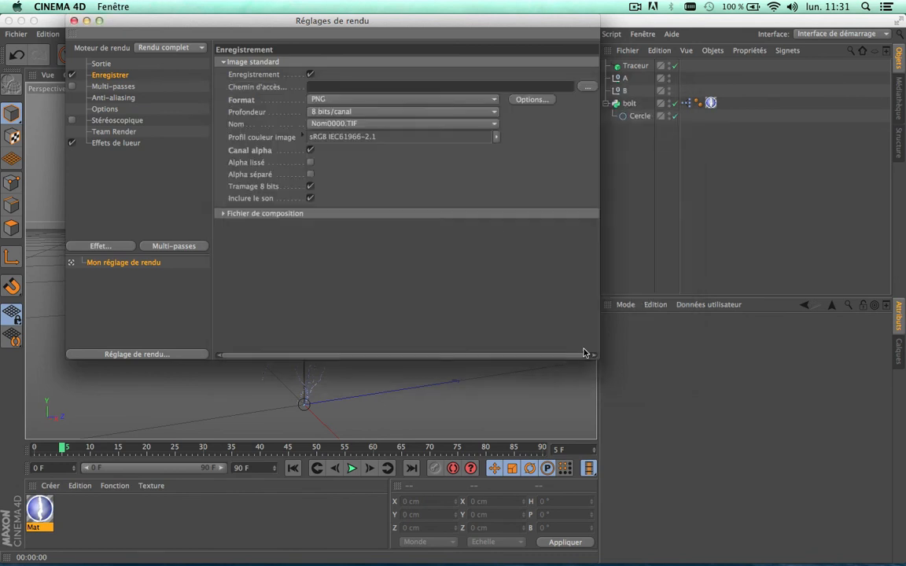
pyautogui.click(118, 98)
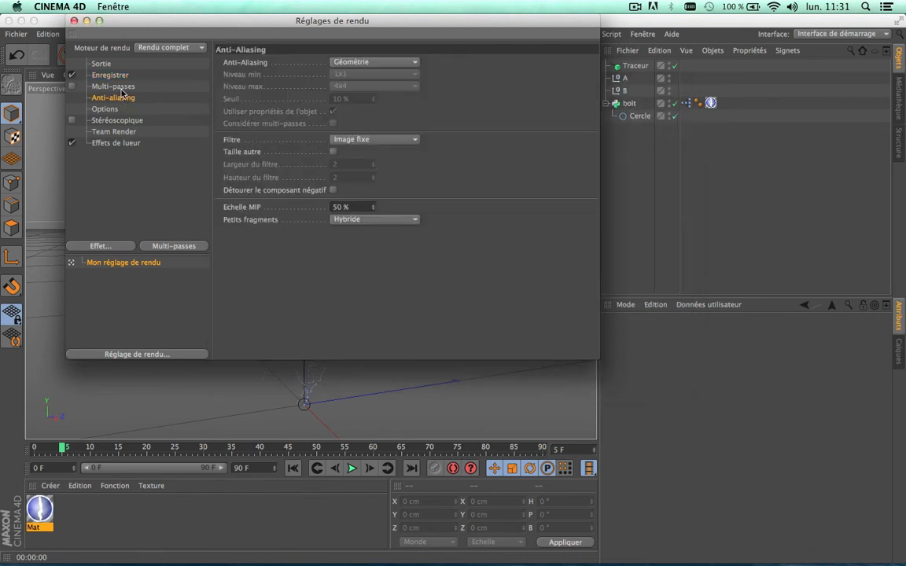
pyautogui.click(115, 121)
pyautogui.click(112, 132)
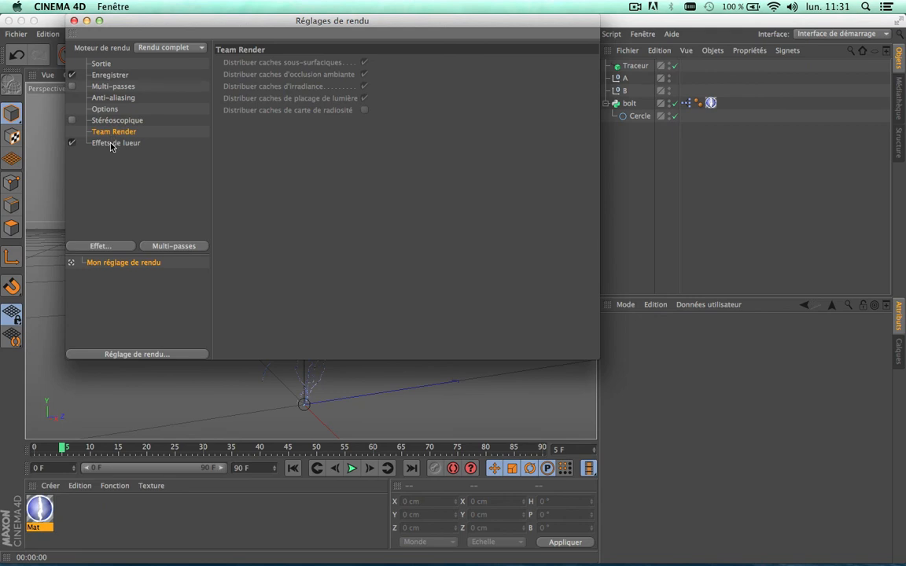
pyautogui.click(111, 144)
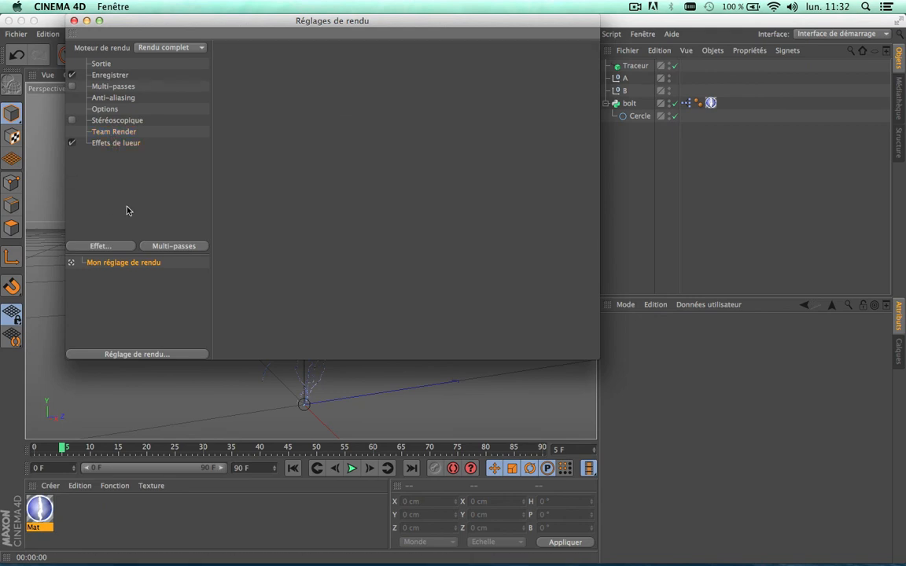
# Add the Accentuation render effect with an intensity of 10, close the render settings, and render the view
pyautogui.click(99, 245)
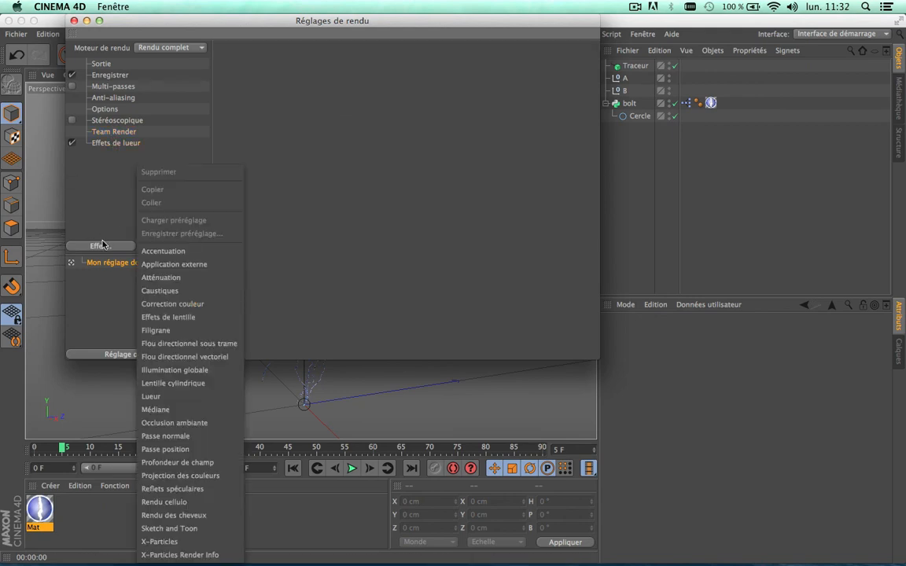
pyautogui.click(175, 251)
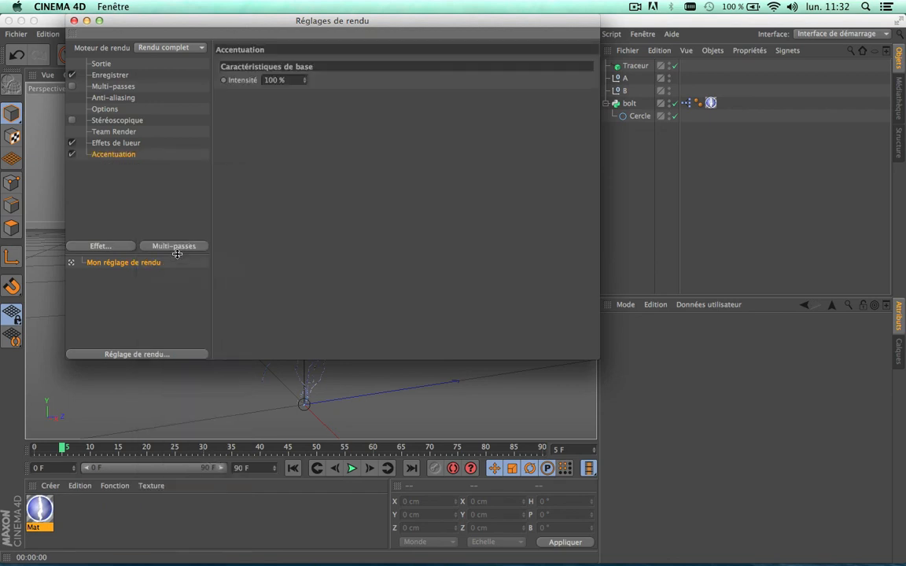
pyautogui.doubleClick(278, 79)
pyautogui.write('10')
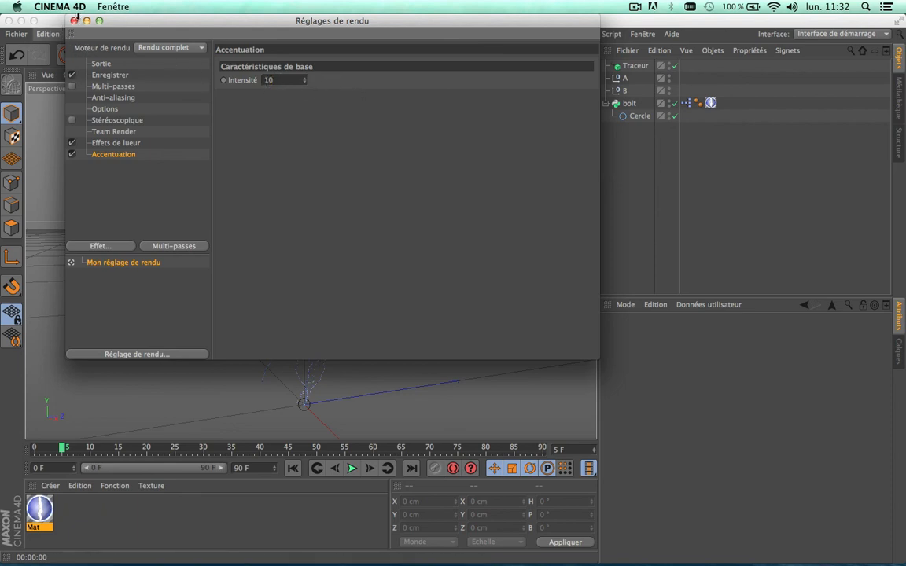
pyautogui.click(74, 20)
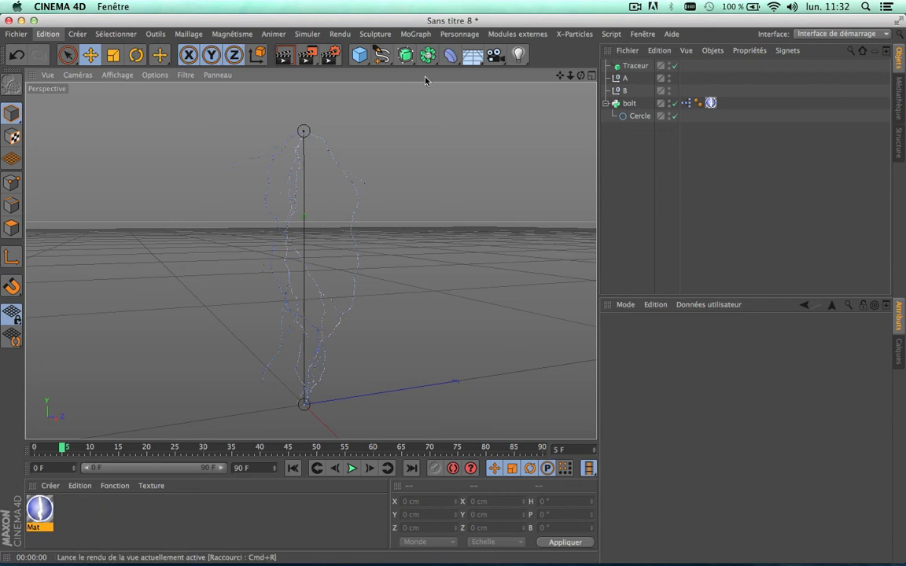
pyautogui.click(282, 56)
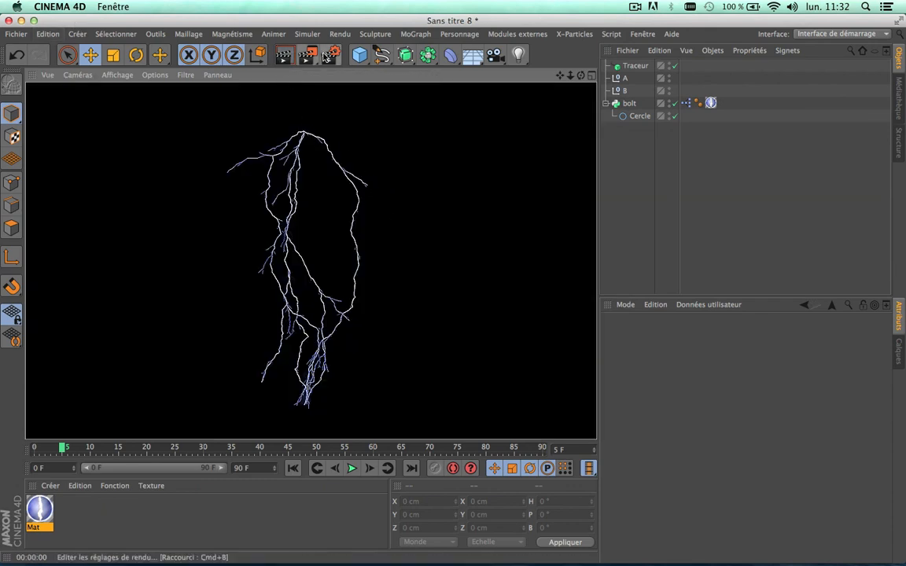
# Clear the rendered preview and examine the lightning bolt in the perspective view from near and far, reframing it
pyautogui.click(307, 281)
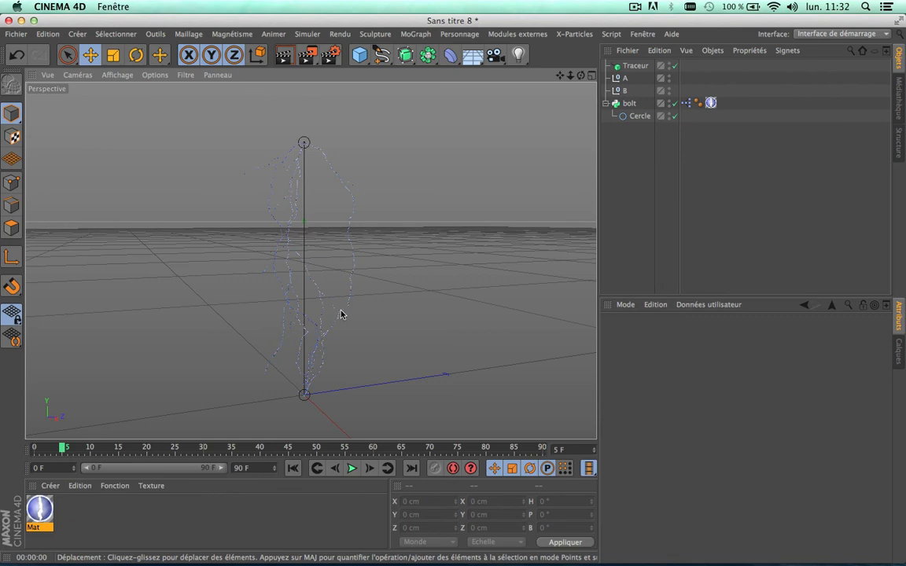
pyautogui.scroll(5, 302, 320)
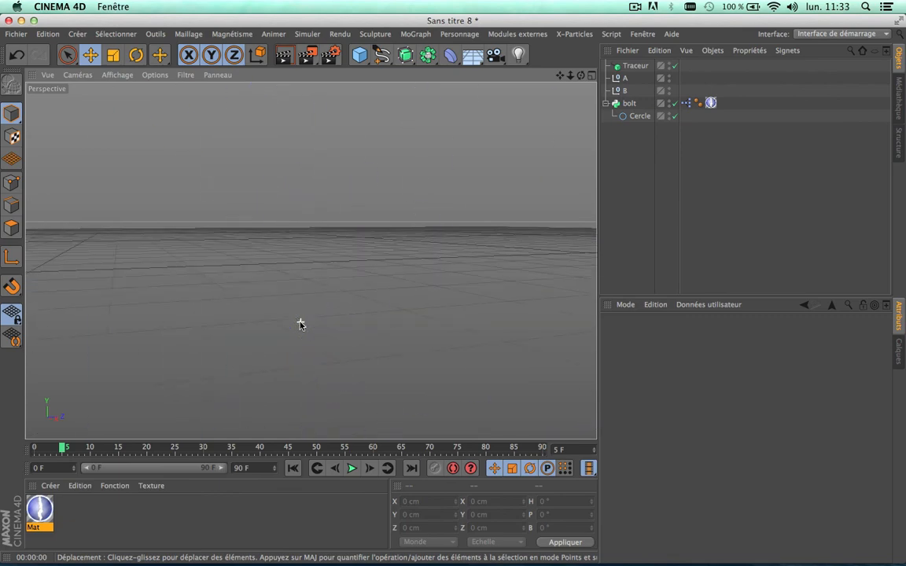
pyautogui.scroll(-6, 301, 321)
pyautogui.scroll(5, 301, 324)
pyautogui.scroll(-6, 301, 324)
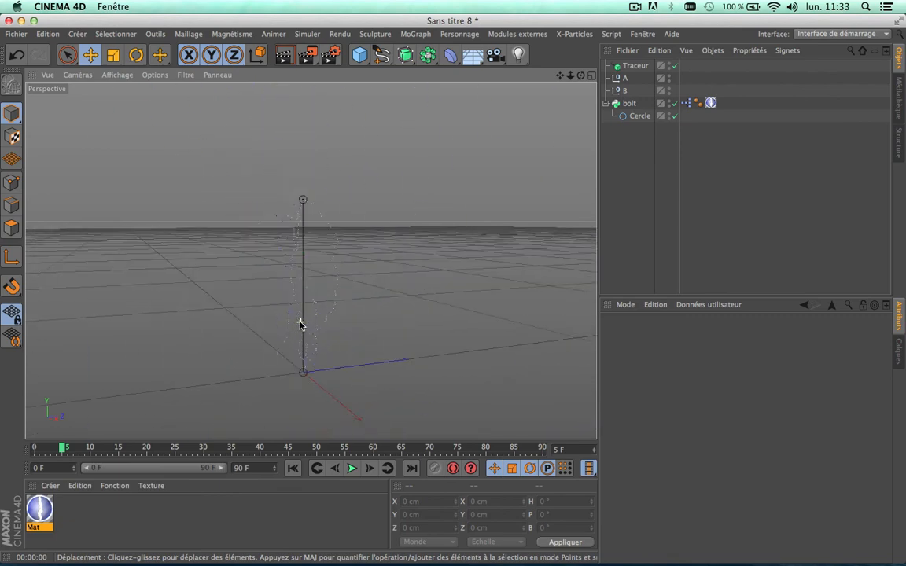
pyautogui.scroll(5, 301, 324)
pyautogui.scroll(-5, 300, 323)
pyautogui.scroll(5, 299, 319)
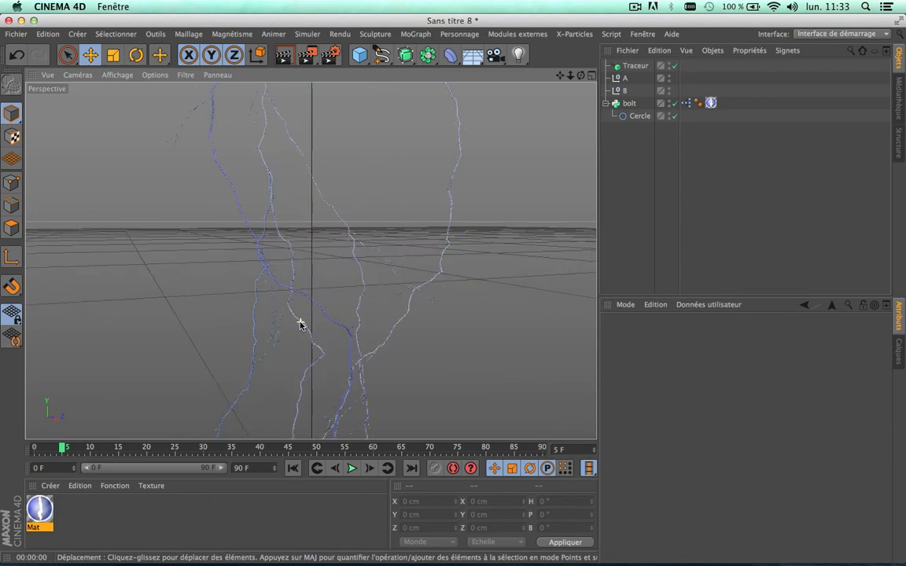
pyautogui.scroll(-5, 299, 319)
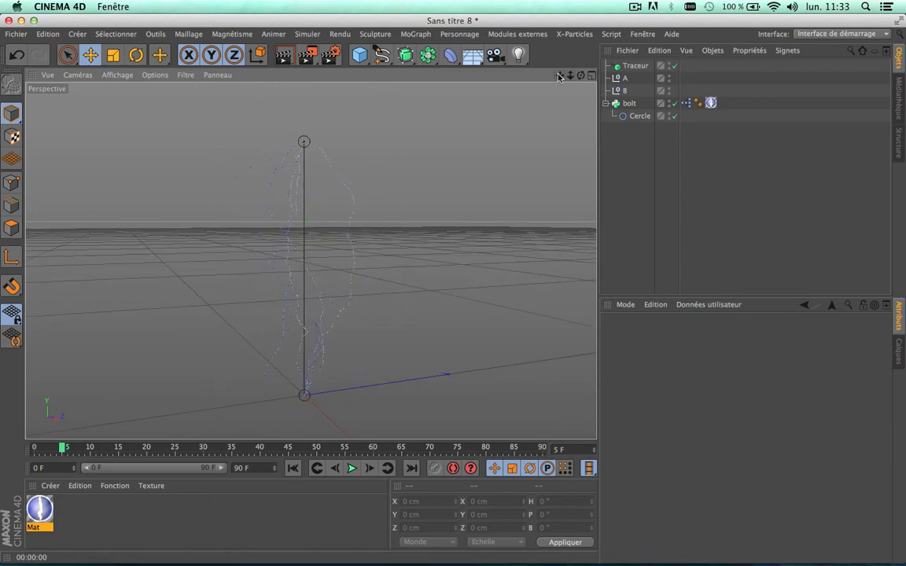
pyautogui.moveTo(560, 75)
pyautogui.mouseDown()
pyautogui.moveTo(311, 261)
pyautogui.moveTo(560, 77)
pyautogui.mouseUp()
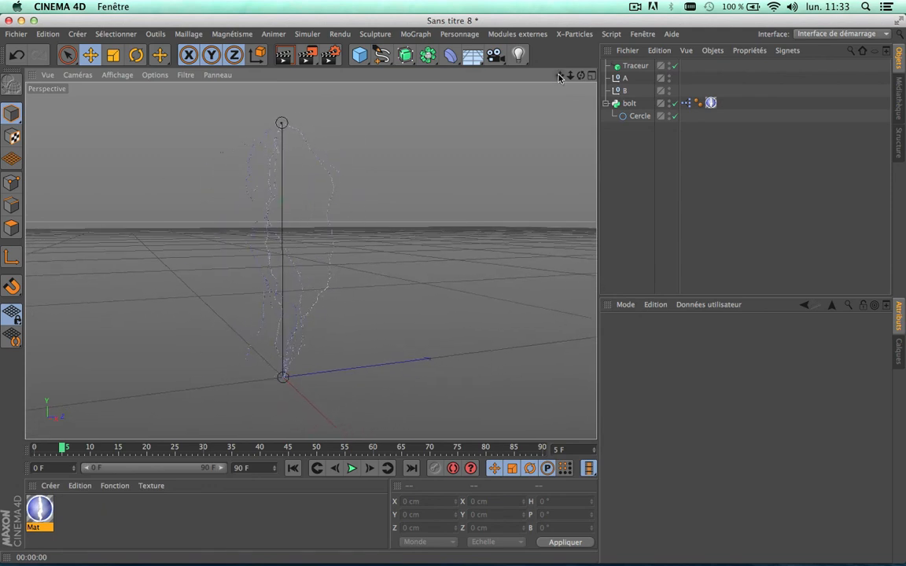